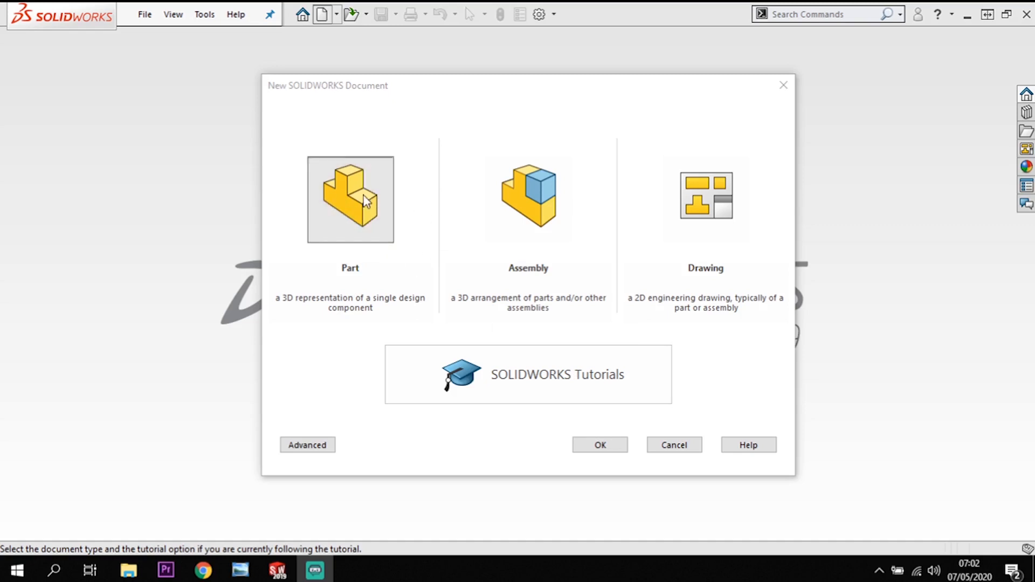
# Create a new part document and start a sketch on the Front Plane.
pyautogui.click(596, 447)
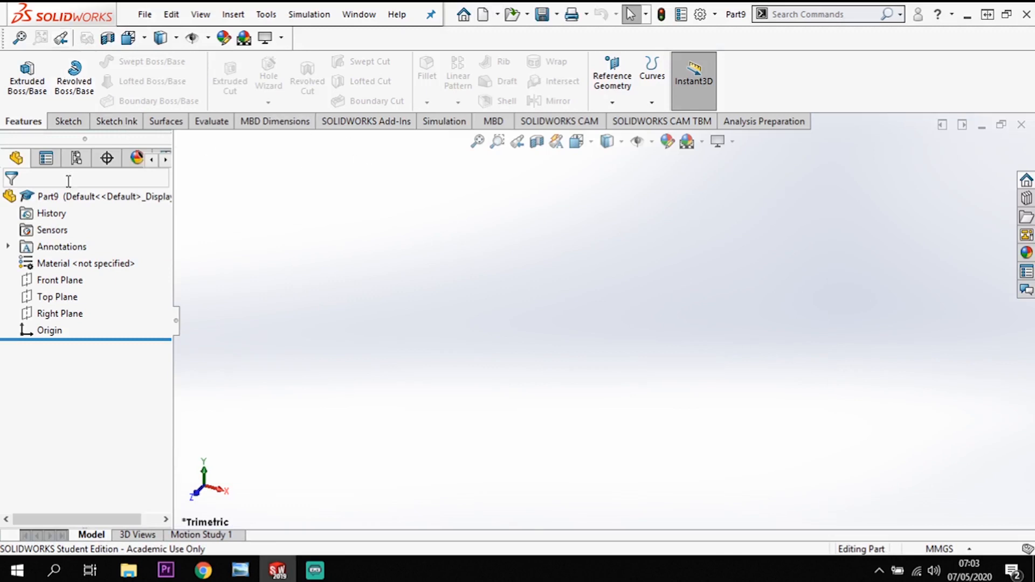
pyautogui.click(70, 280)
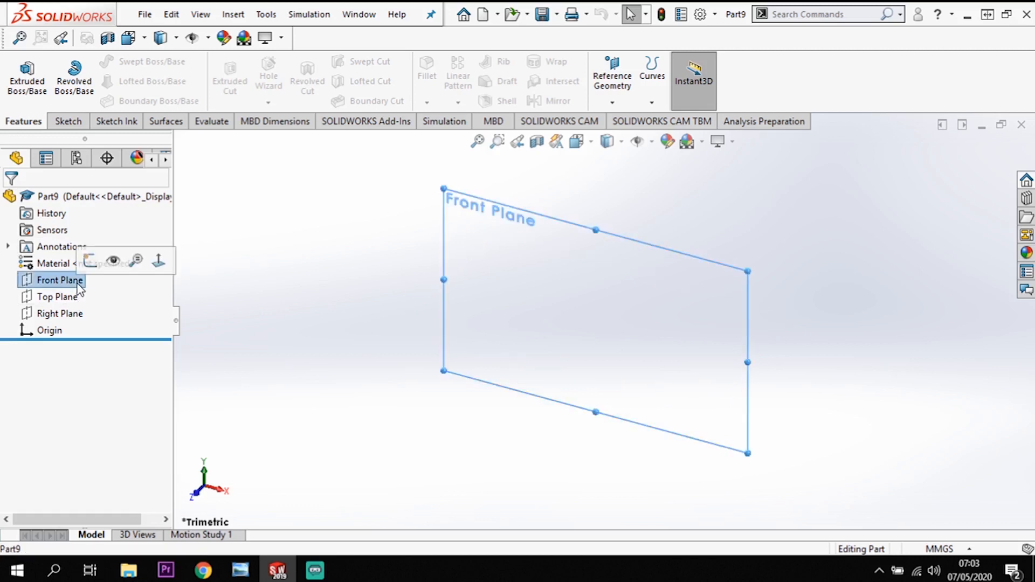
pyautogui.click(69, 125)
pyautogui.click(20, 73)
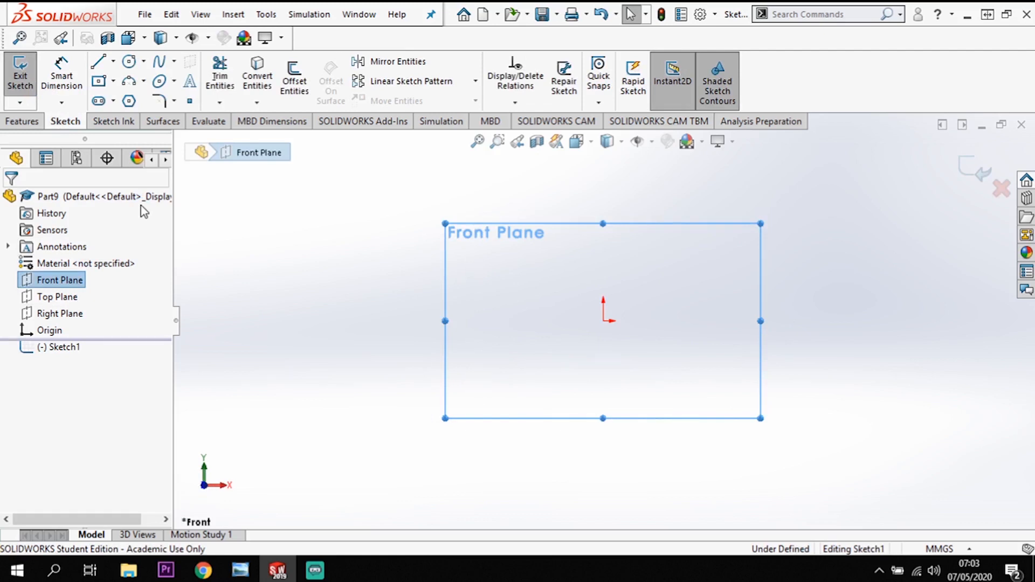
# Sketch a corner rectangle about 78 mm wide and 64 mm high with its lower-left corner on the origin.
pyautogui.click(113, 82)
pyautogui.click(128, 101)
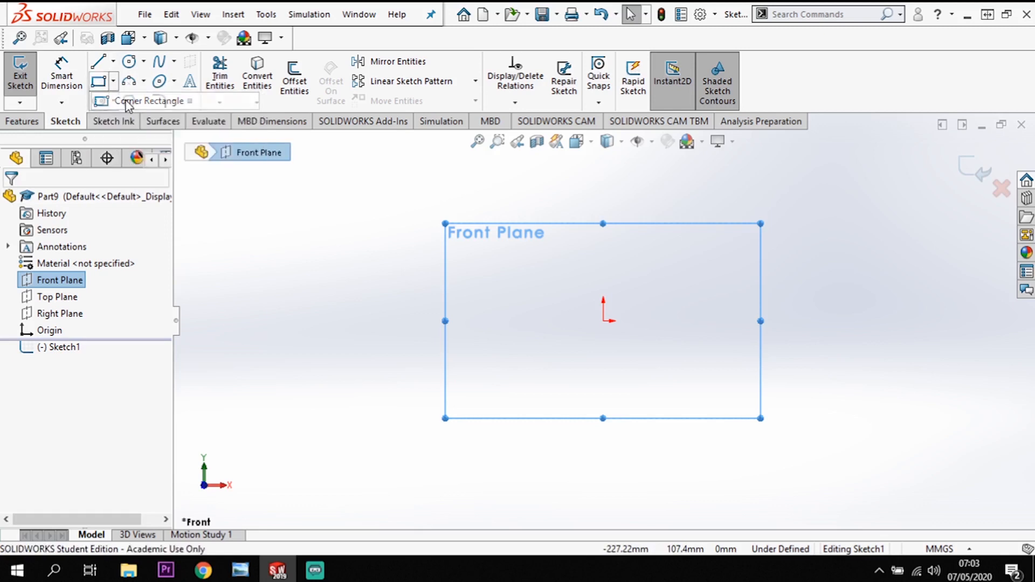
pyautogui.click(604, 321)
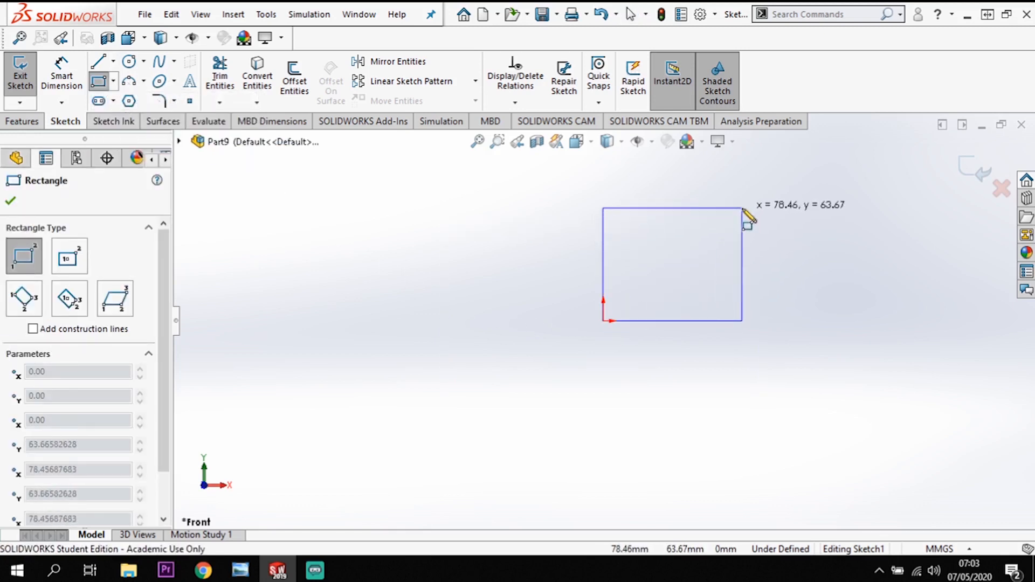
pyautogui.click(742, 209)
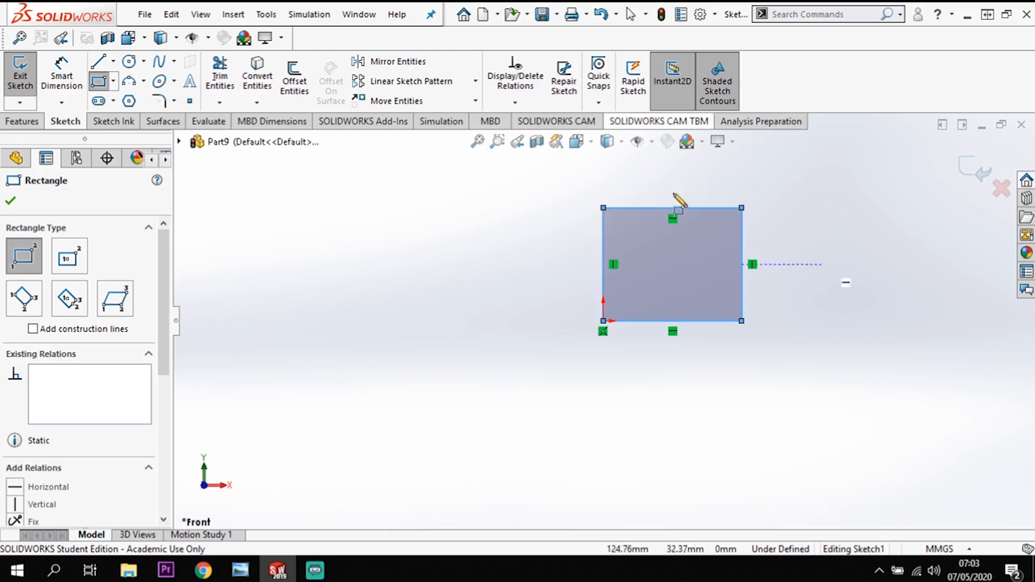
# Dimension the rectangle's left vertical side and set its height to 120 mm.
pyautogui.click(65, 75)
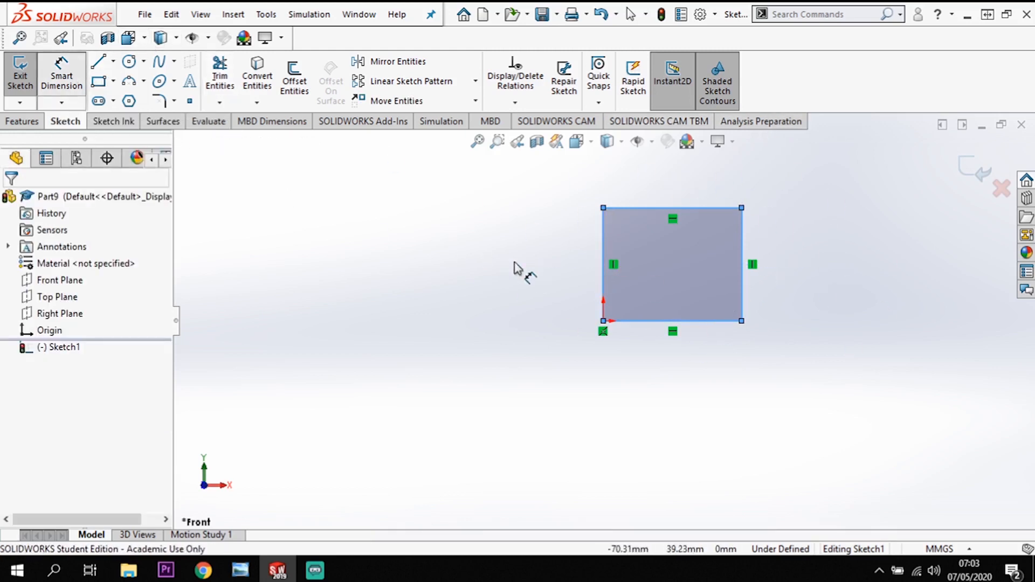
pyautogui.click(603, 256)
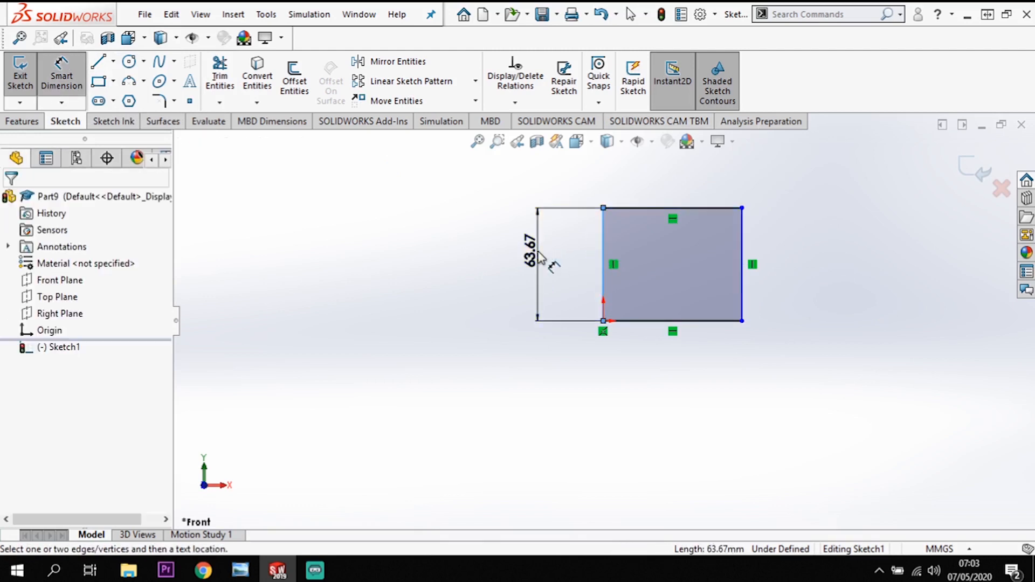
pyautogui.click(540, 257)
pyautogui.write('10')
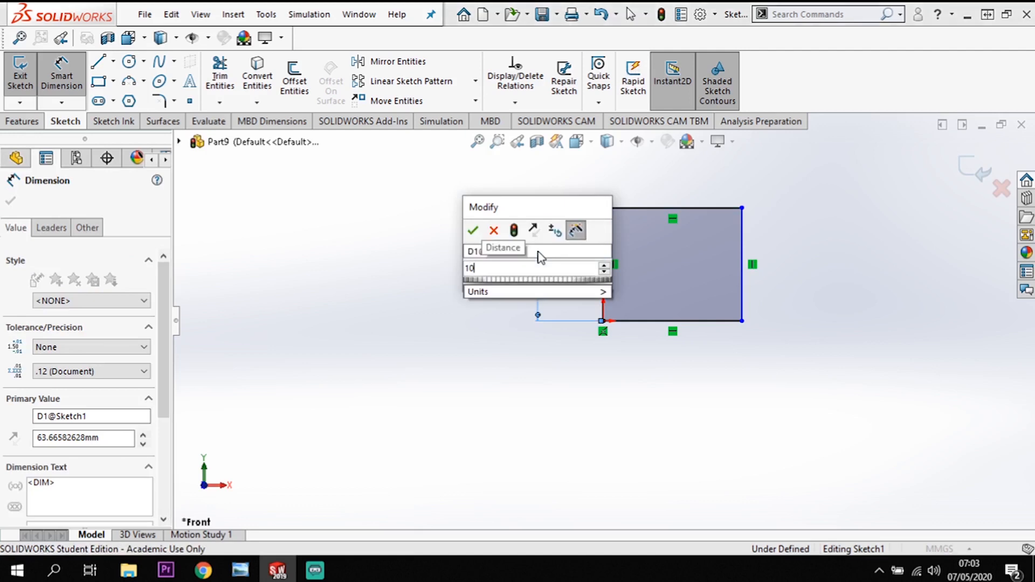
pyautogui.press('BackSpace')
pyautogui.write('20')
pyautogui.press('Return')
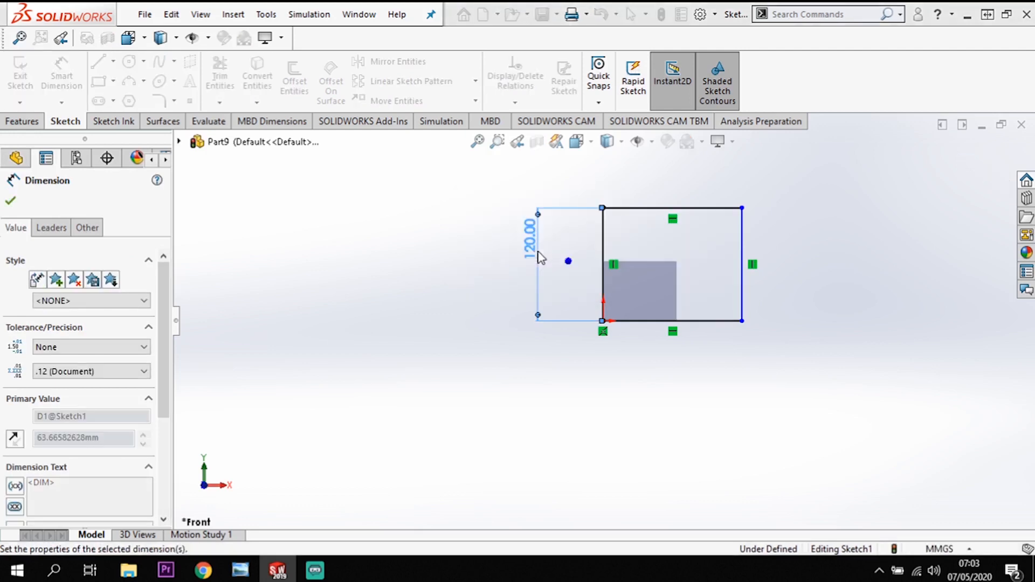
# Dimension the rectangle's upper horizontal side and set its width to 120 mm.
pyautogui.click(650, 209)
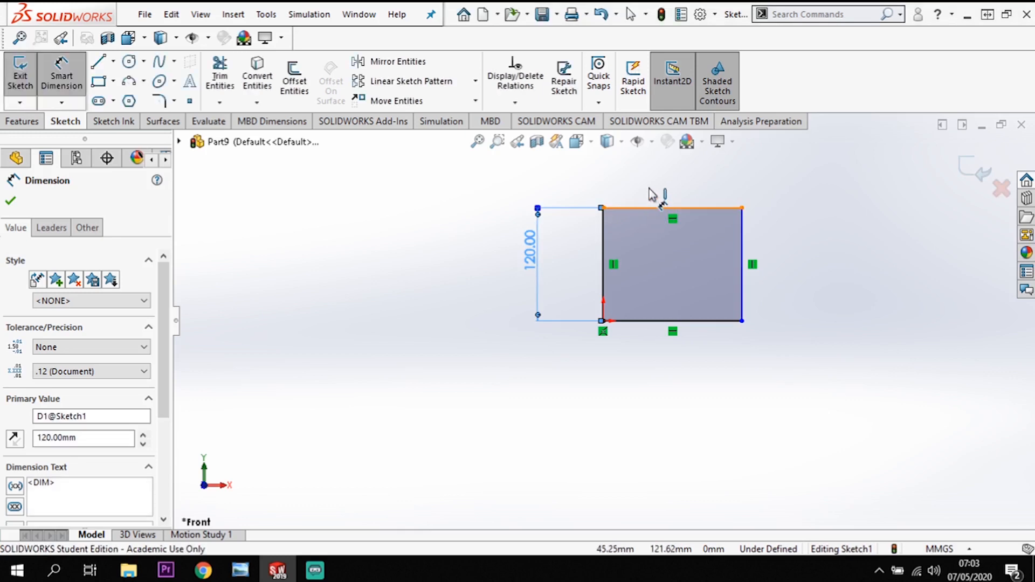
pyautogui.click(656, 186)
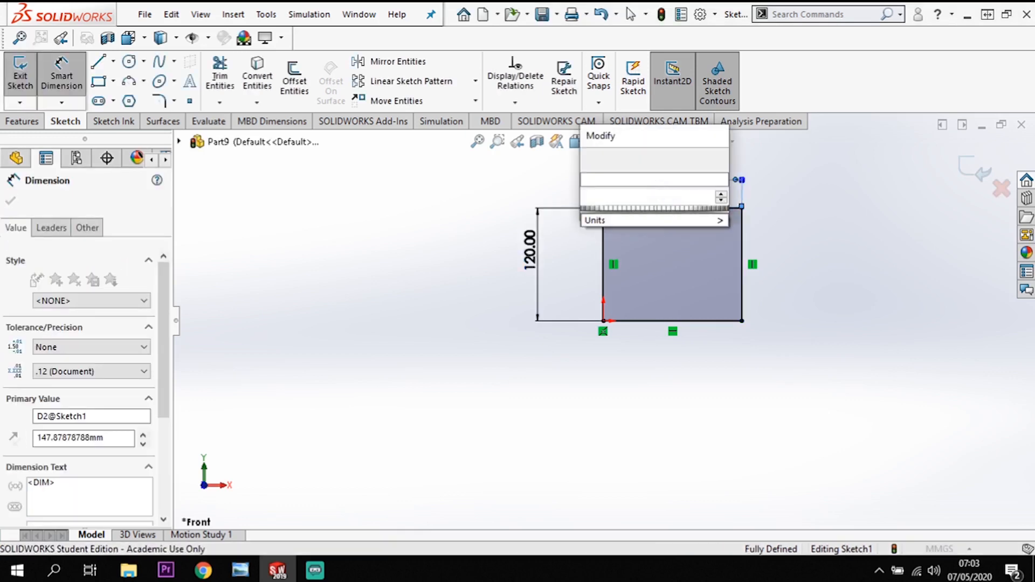
pyautogui.write('120')
pyautogui.press('Return')
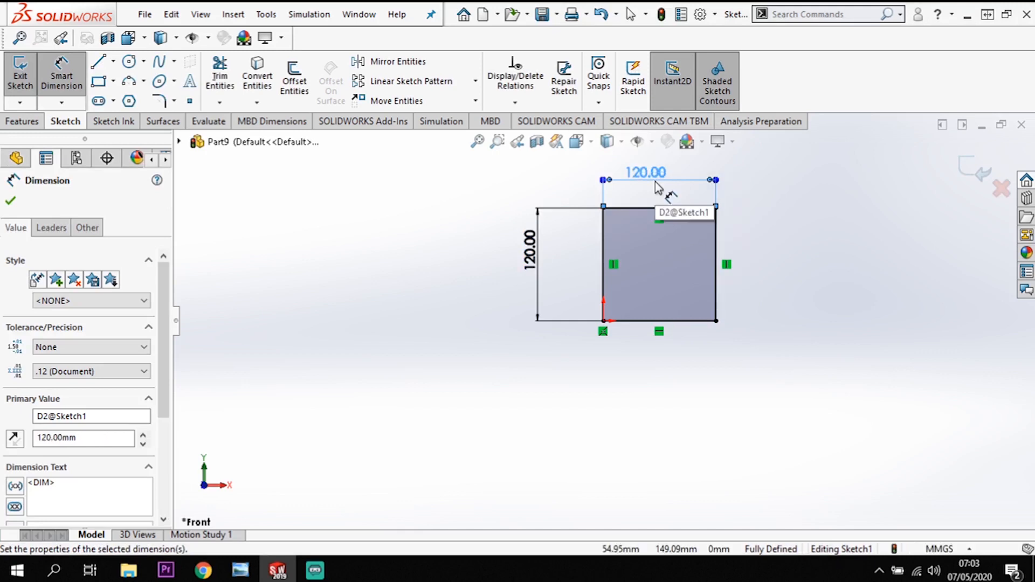
# Extrude the square sketch as a boss with a blind depth of 30 mm.
pyautogui.scroll(2, 751, 207)
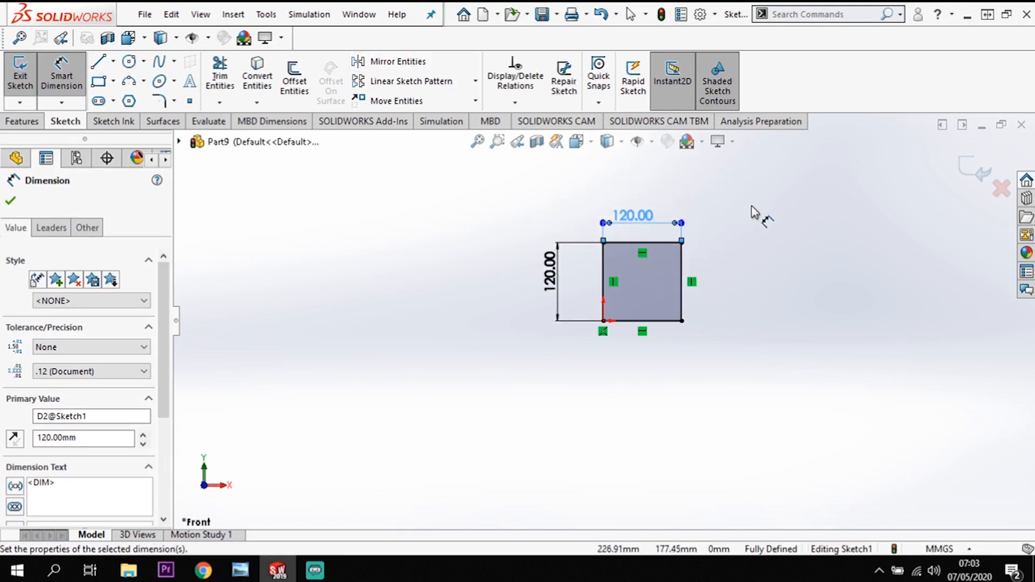
pyautogui.scroll(-1, 751, 207)
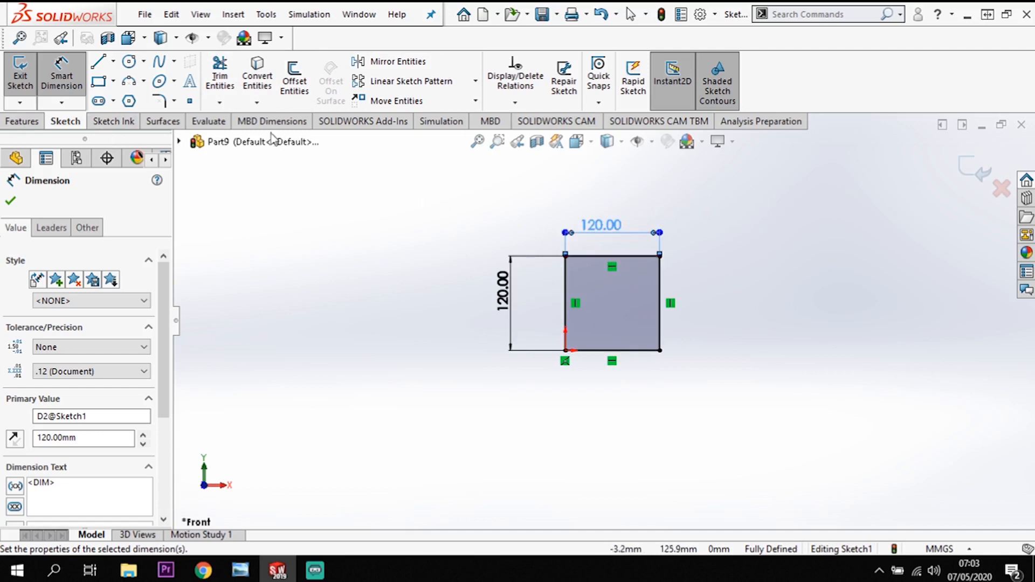
pyautogui.click(22, 121)
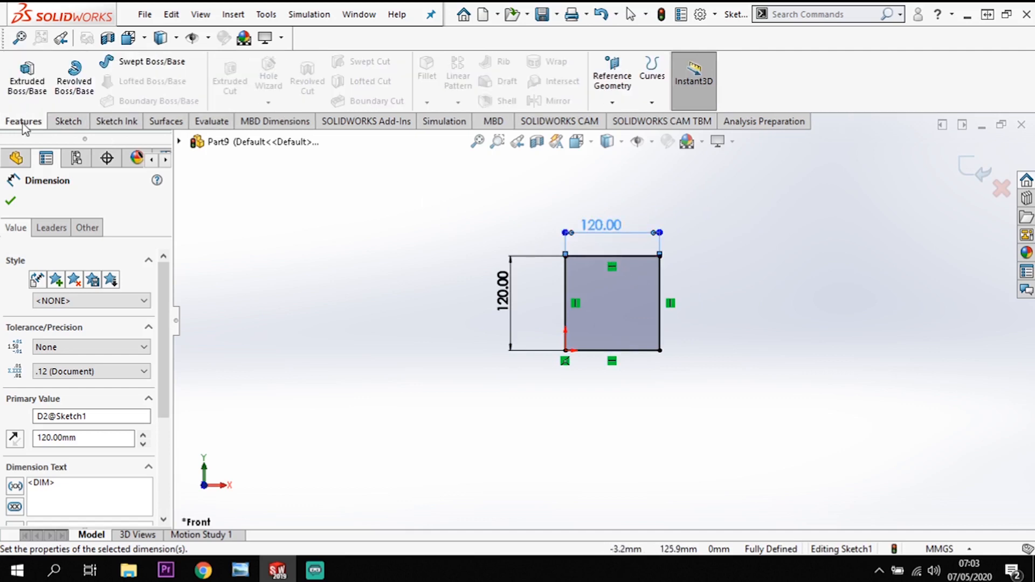
pyautogui.click(39, 90)
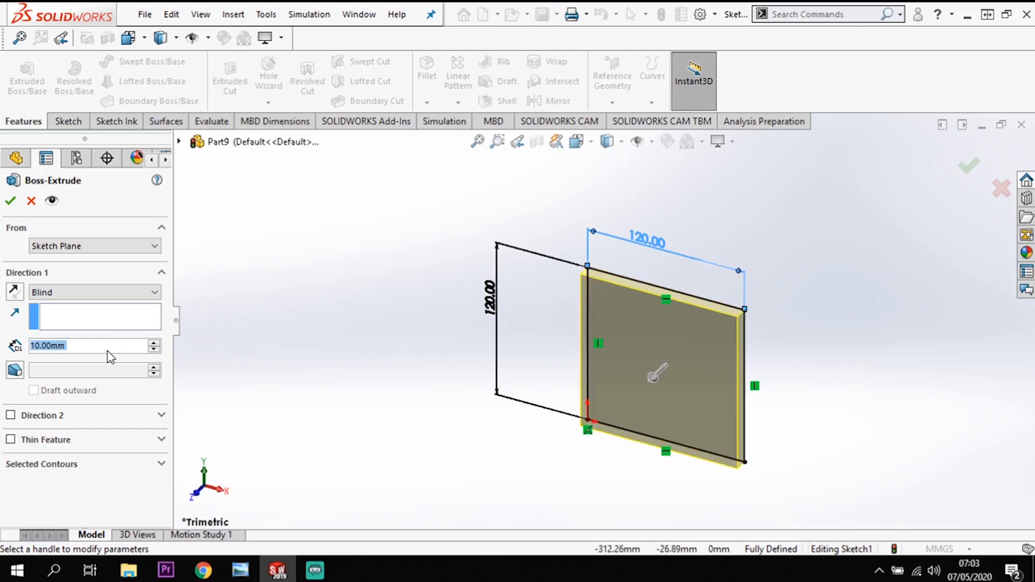
pyautogui.write('30')
pyautogui.press('Return')
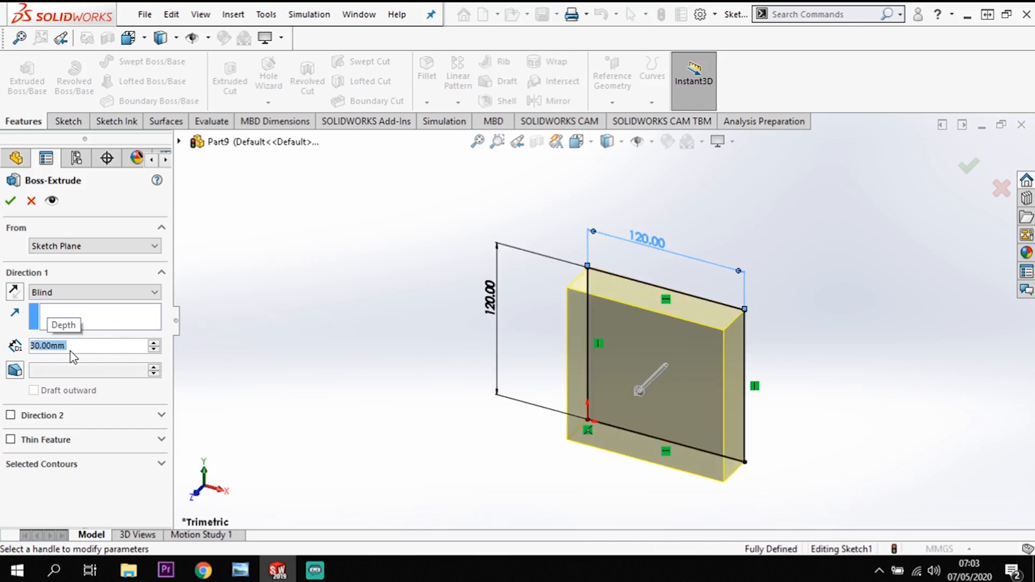
pyautogui.click(11, 203)
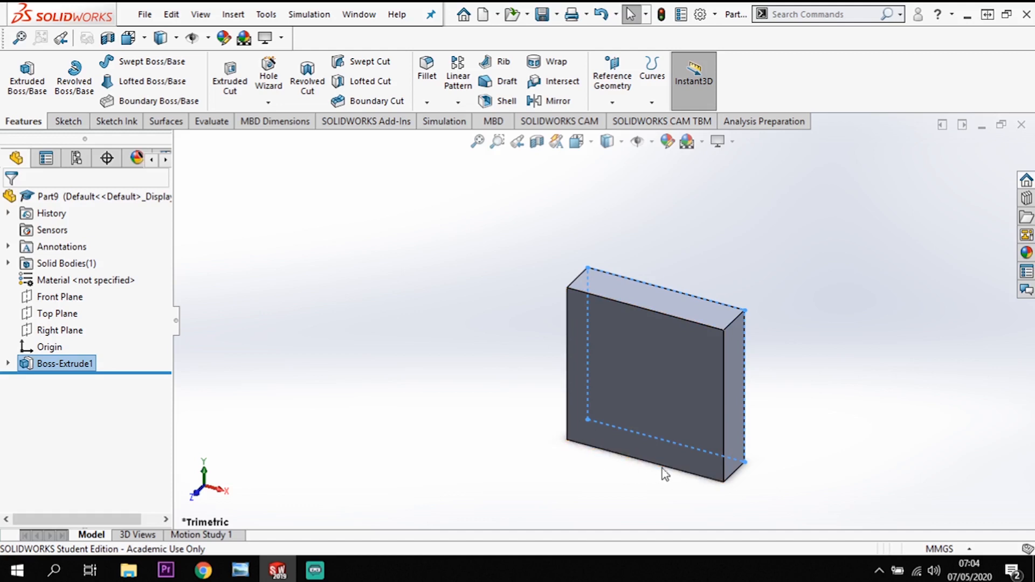
# Start a sketch on the block's large front face and draw a circle about 55 mm in diameter near its centre.
pyautogui.click(642, 384)
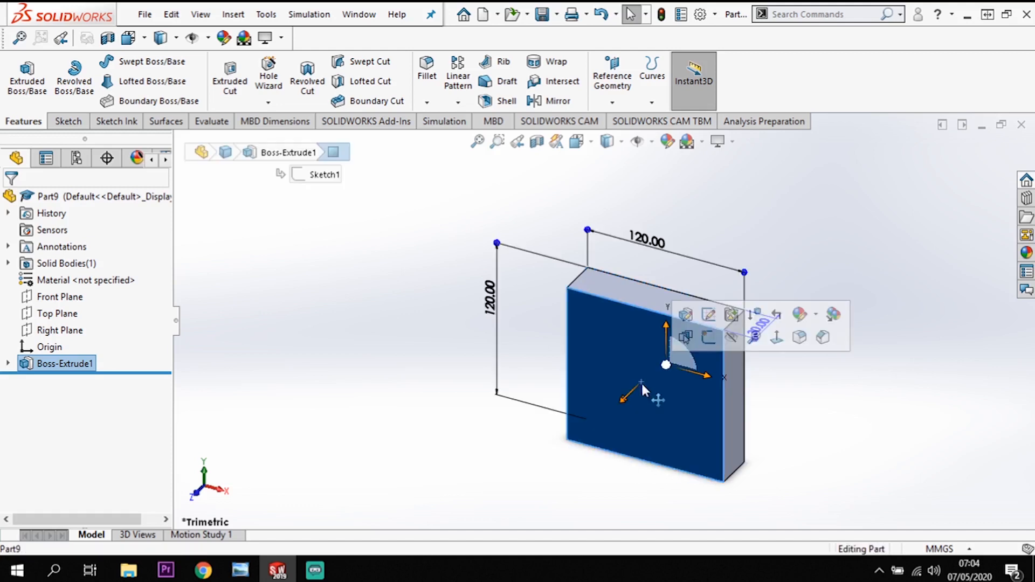
pyautogui.click(707, 340)
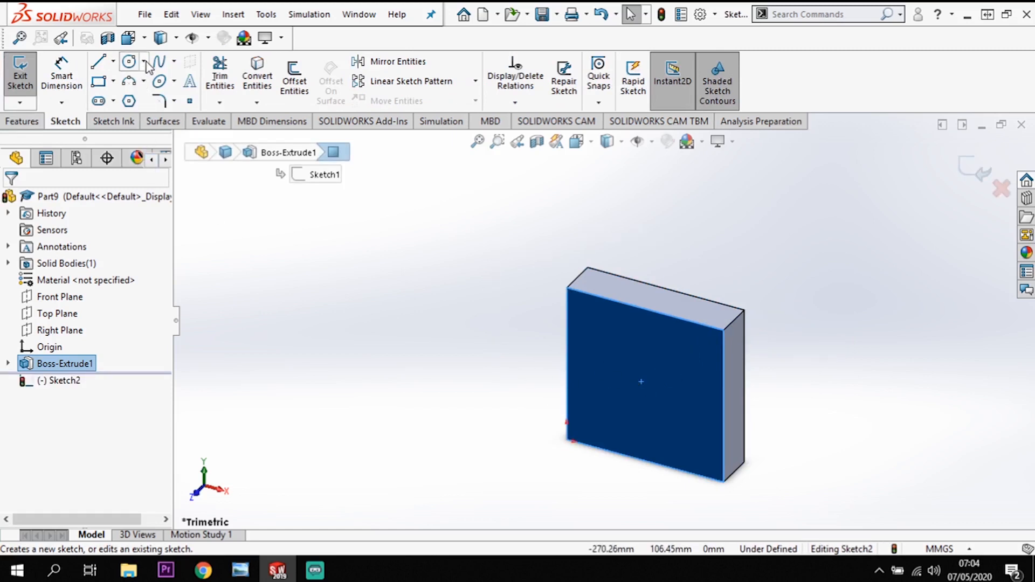
pyautogui.click(129, 62)
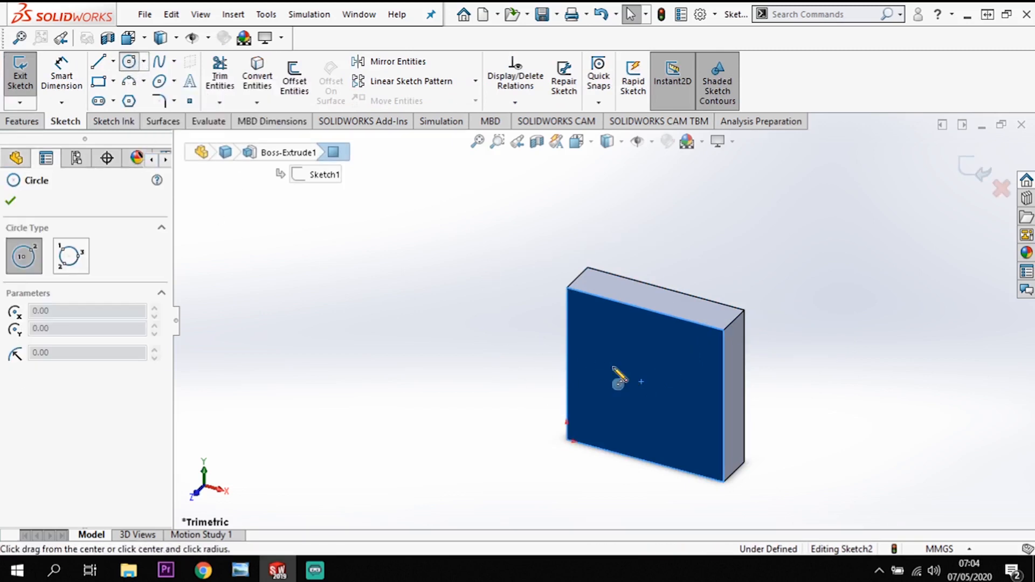
pyautogui.click(642, 384)
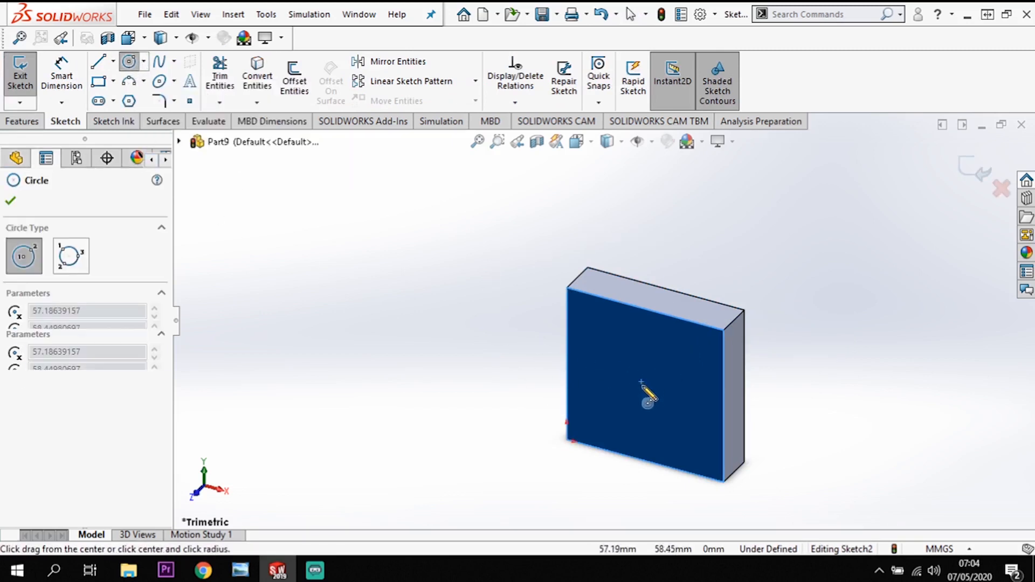
pyautogui.click(674, 390)
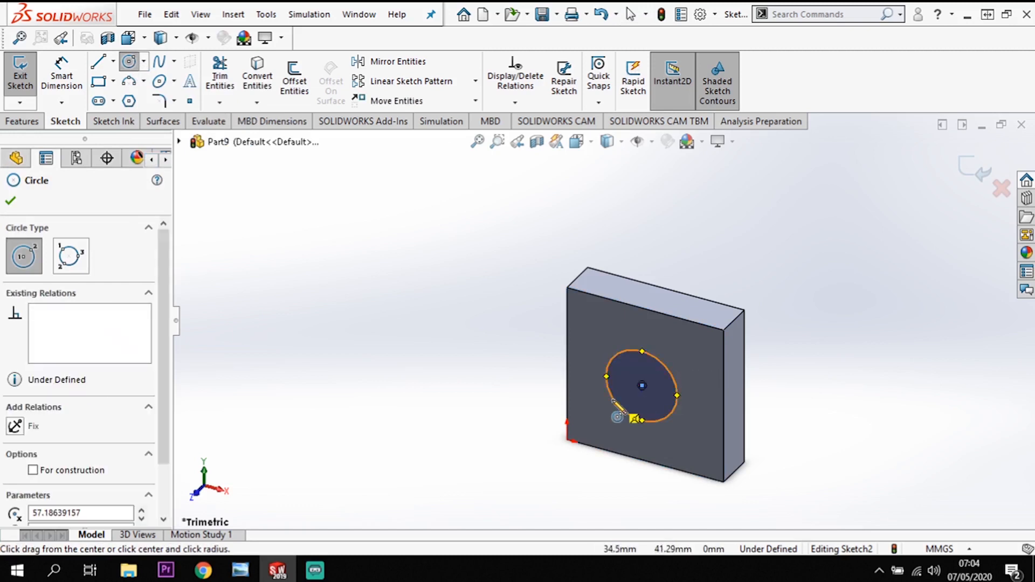
pyautogui.press('Escape')
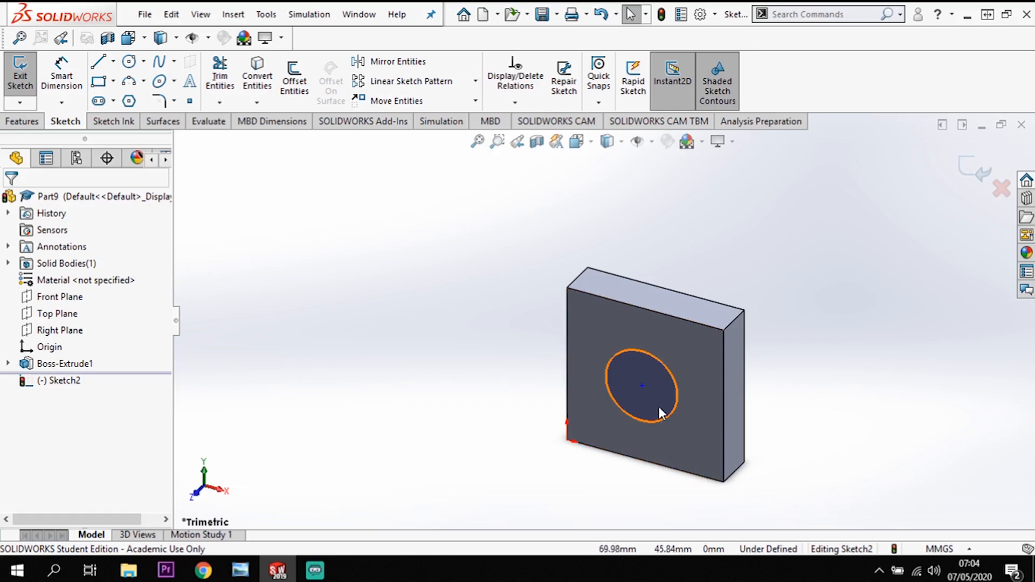
# Switch to the front view and dimension the circle with a diameter of 70 mm.
pyautogui.press('space')
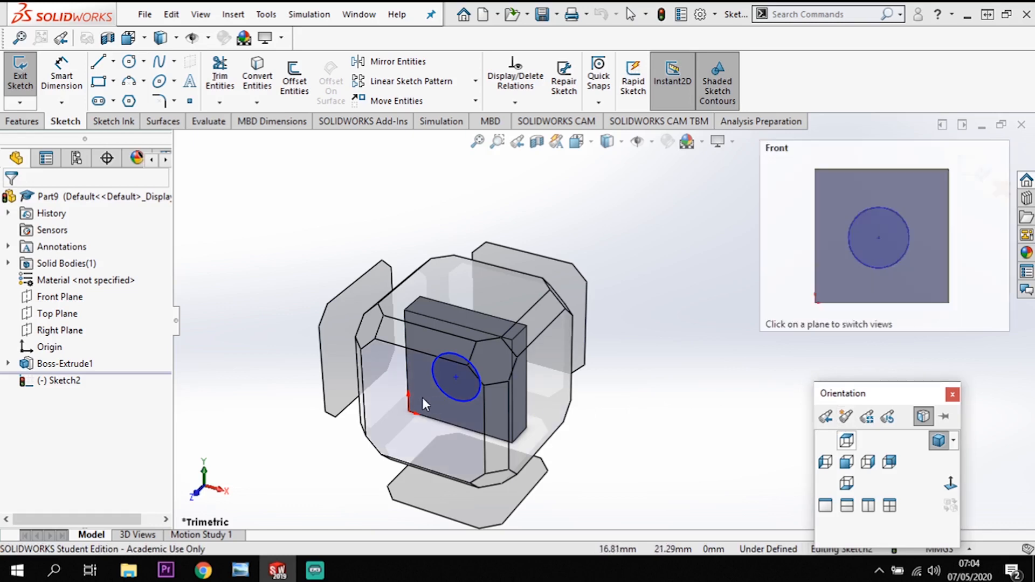
pyautogui.hotkey('ctrl', '1')
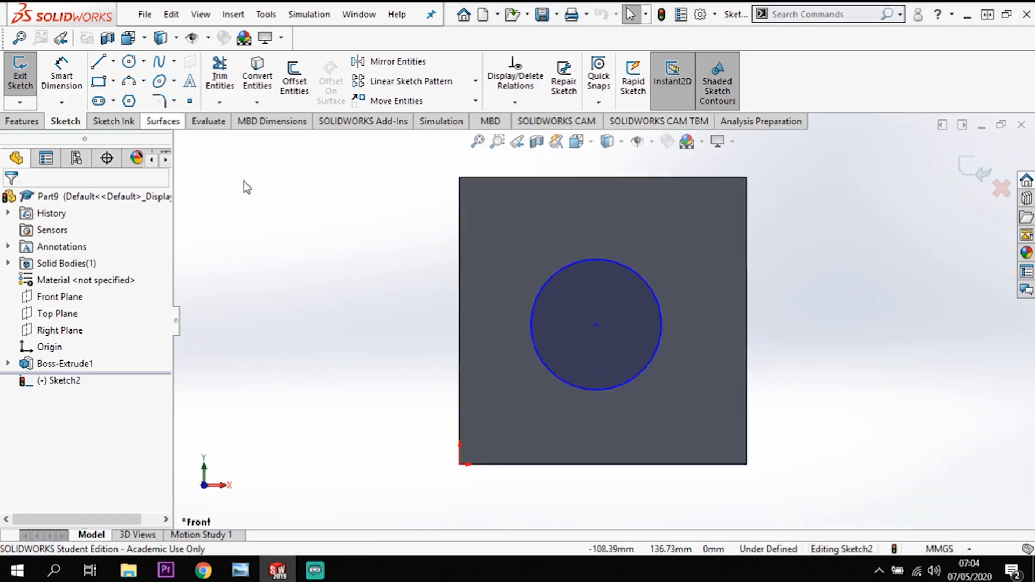
pyautogui.click(60, 80)
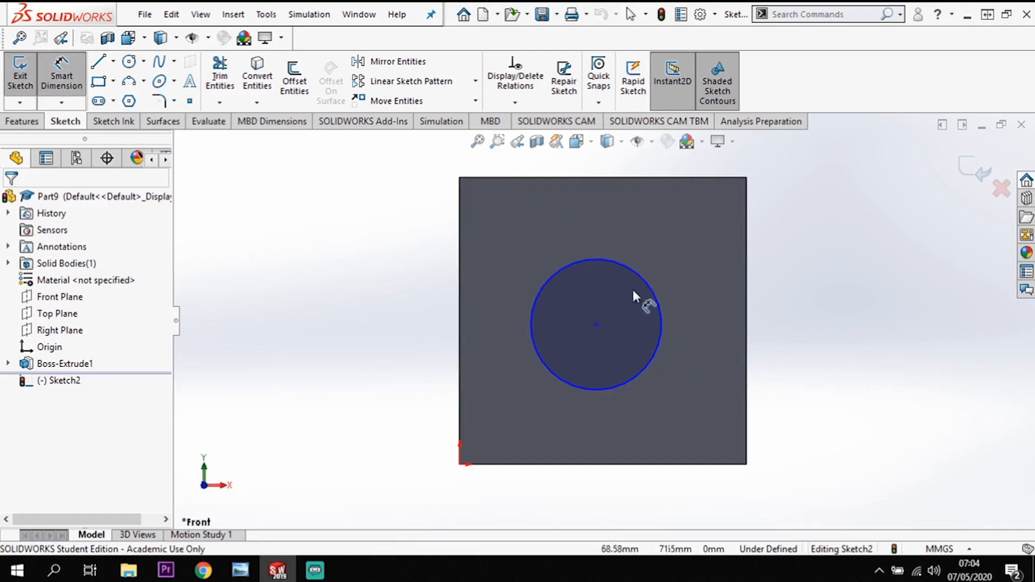
pyautogui.click(678, 277)
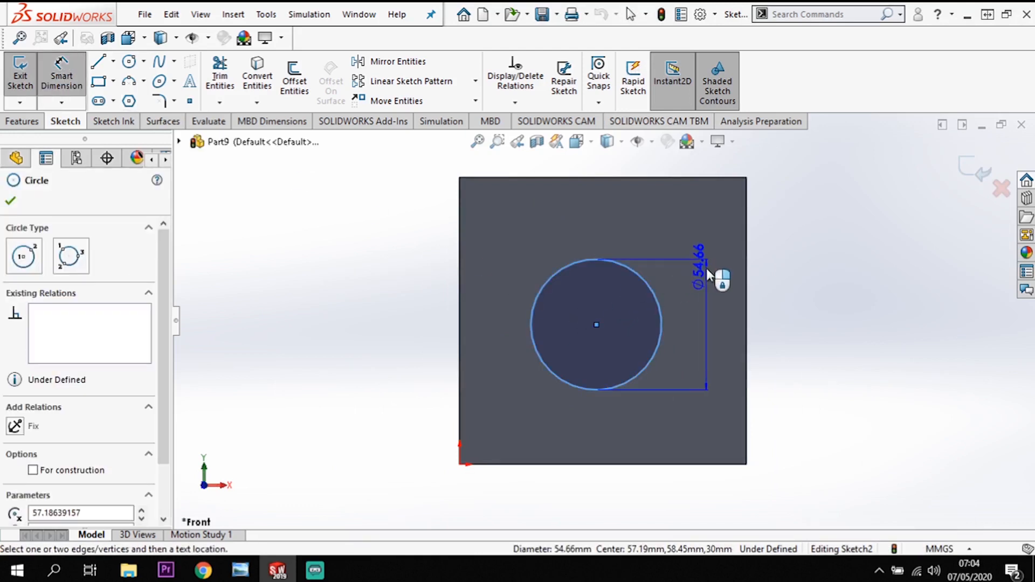
pyautogui.click(706, 267)
pyautogui.click(704, 331)
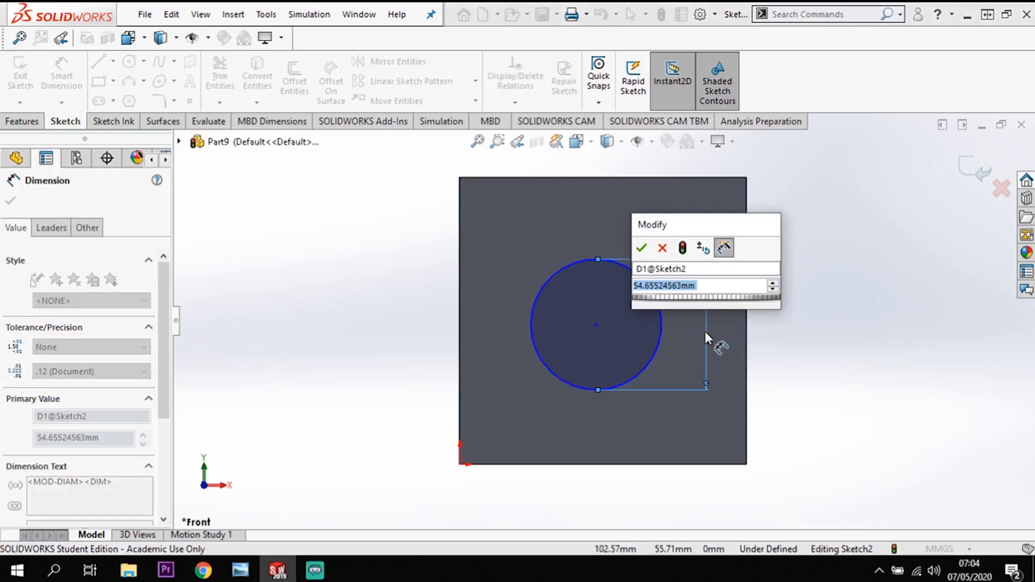
pyautogui.press('Return')
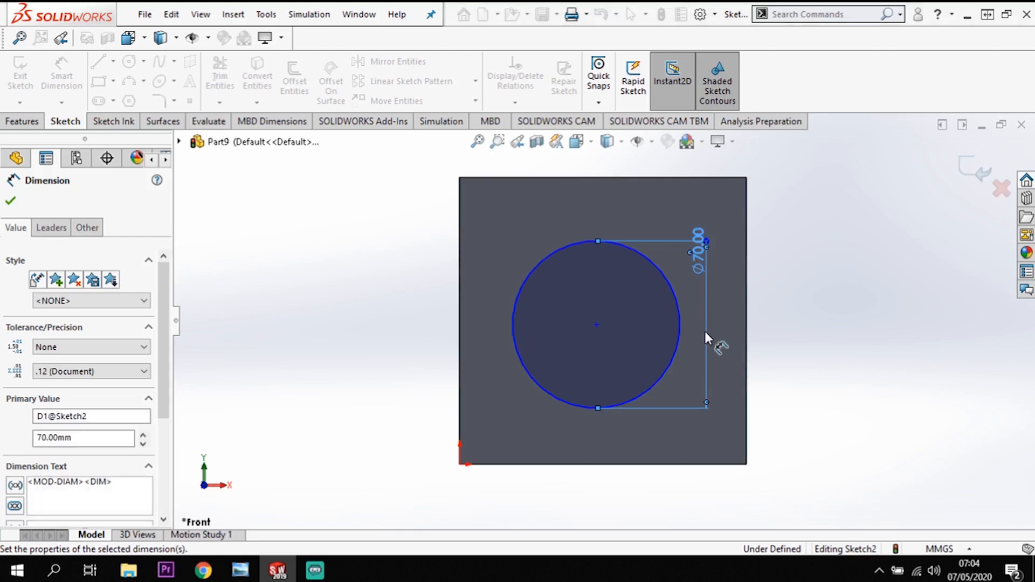
# Dimension the circle's centre at a distance of 60 mm from the block's left edge.
pyautogui.click(597, 324)
pyautogui.click(462, 328)
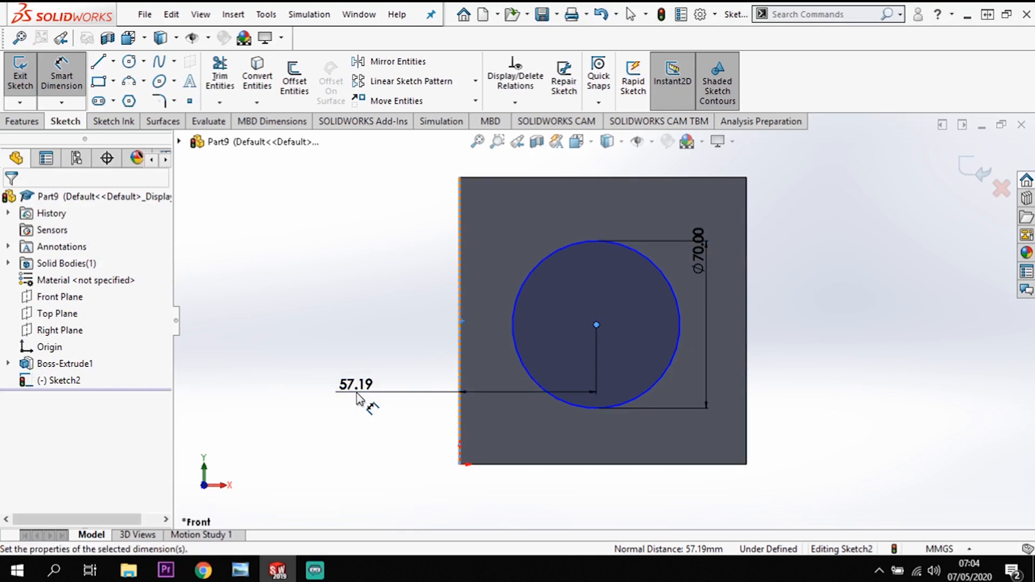
pyautogui.click(358, 398)
pyautogui.write('60')
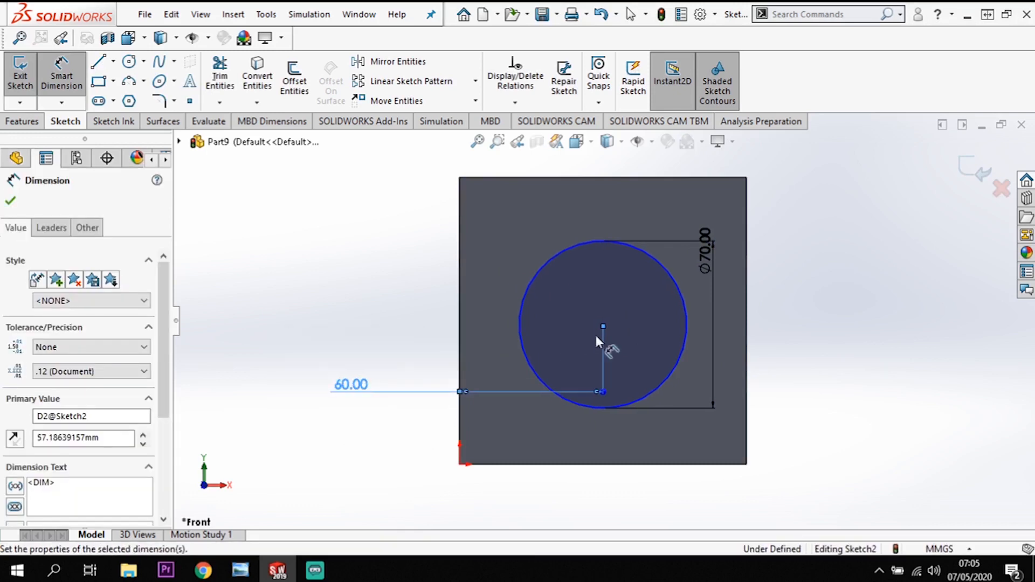
# Dimension the circle's centre at a distance of 60 mm from the block's top edge.
pyautogui.click(581, 177)
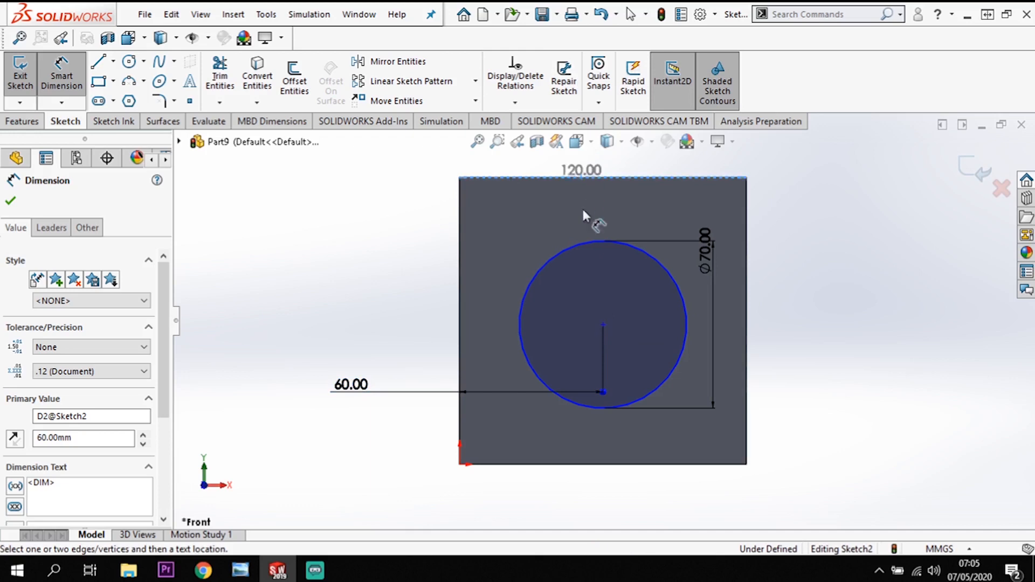
pyautogui.click(603, 324)
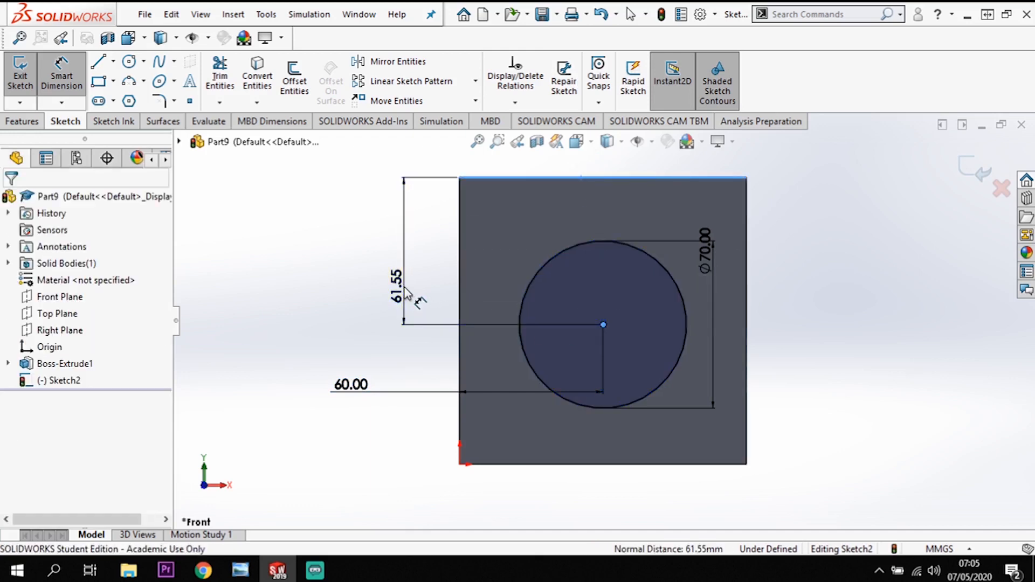
pyautogui.click(405, 294)
pyautogui.press('Return')
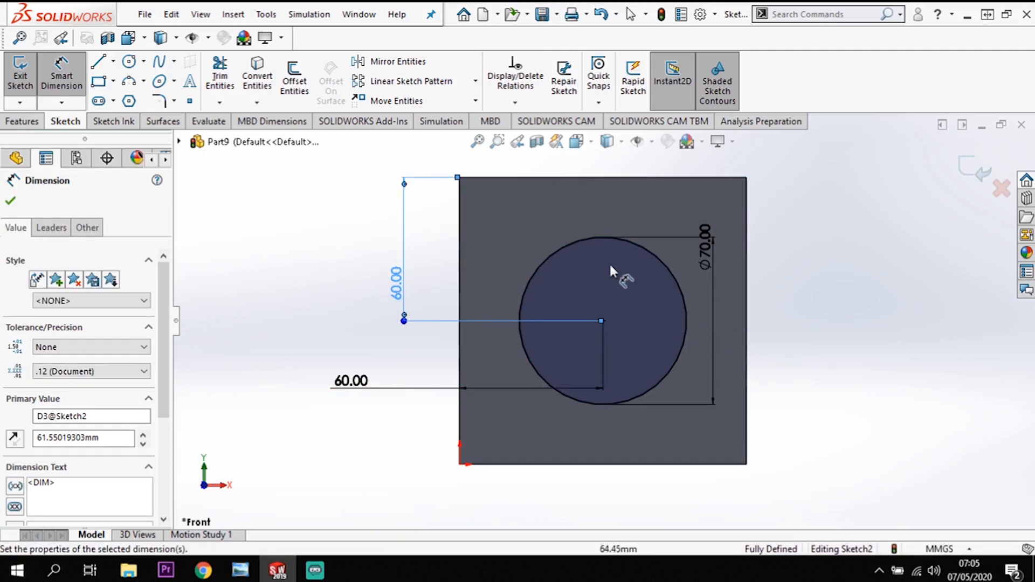
# Extrude the 70 mm circle as a merged boss with a blind depth of 15 mm.
pyautogui.click(31, 127)
pyautogui.click(27, 75)
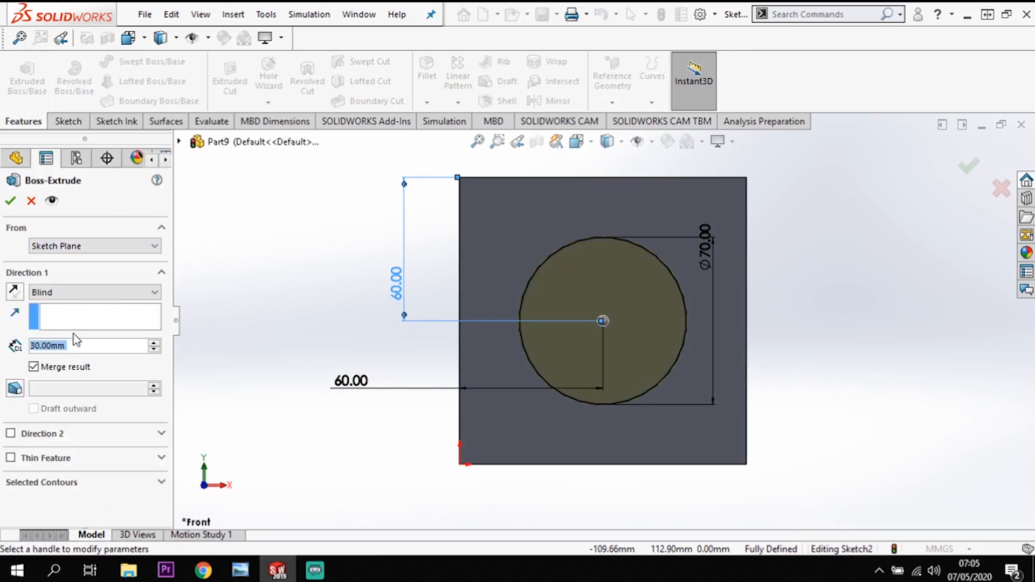
pyautogui.write('15')
pyautogui.press('Return')
pyautogui.click(10, 201)
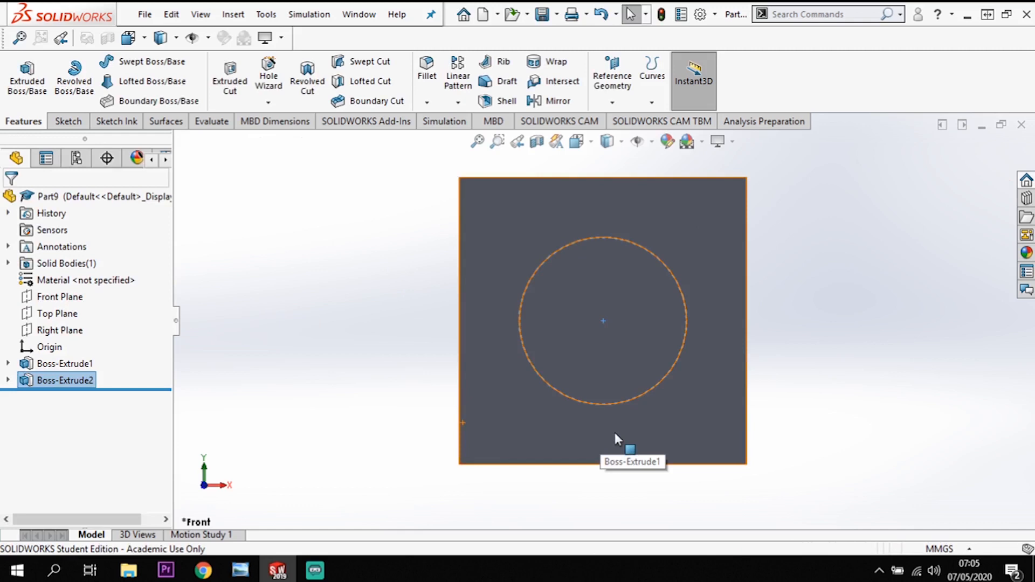
pyautogui.moveTo(614, 432); pyautogui.dragTo(660, 332, button='middle')
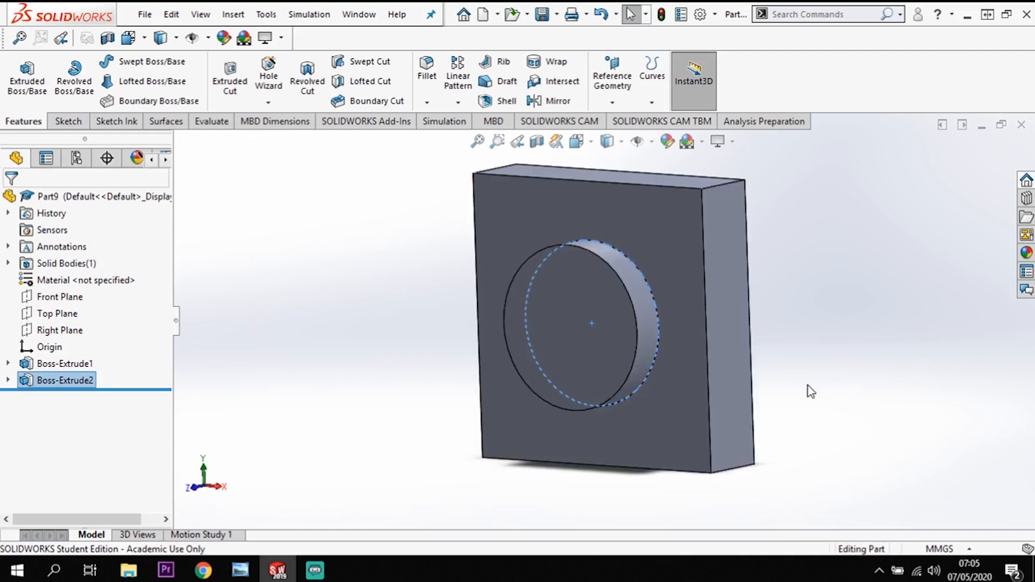
# Edit the round boss extrusion and set its blind depth to 25 mm.
pyautogui.rightClick(39, 381)
pyautogui.click(73, 221)
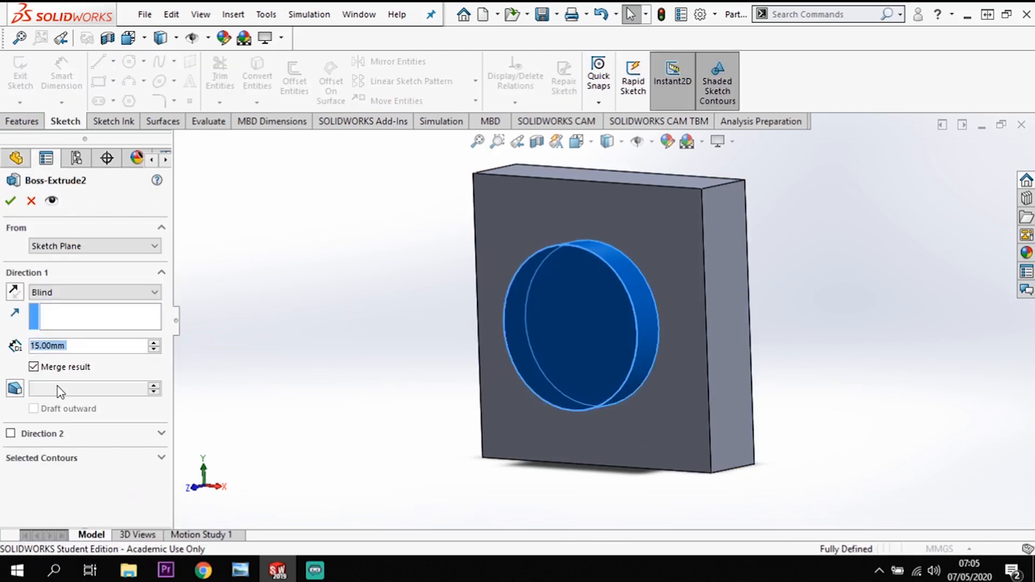
pyautogui.click(44, 345)
pyautogui.press('BackSpace')
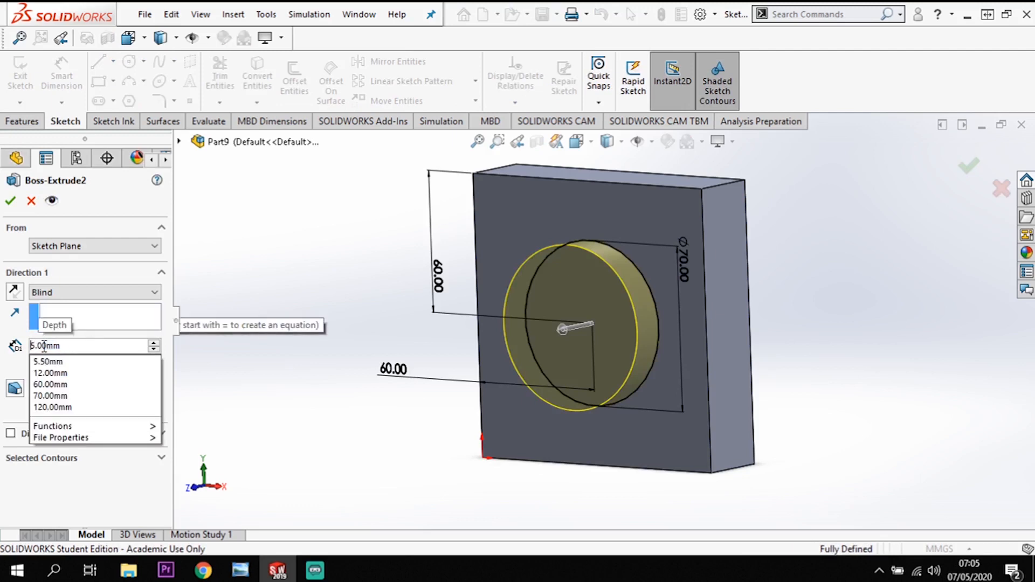
pyautogui.write('2')
pyautogui.press('Return')
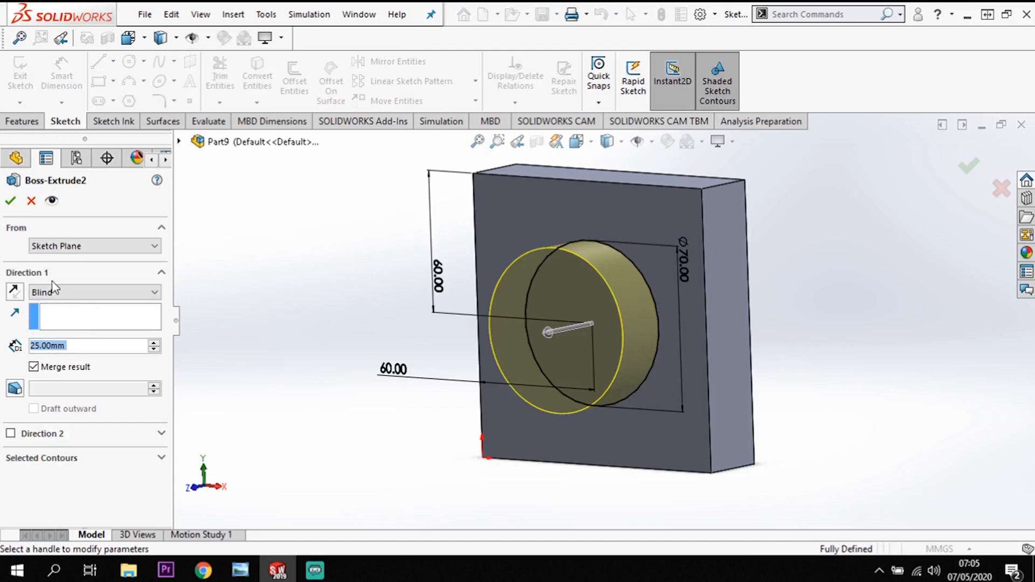
pyautogui.click(10, 203)
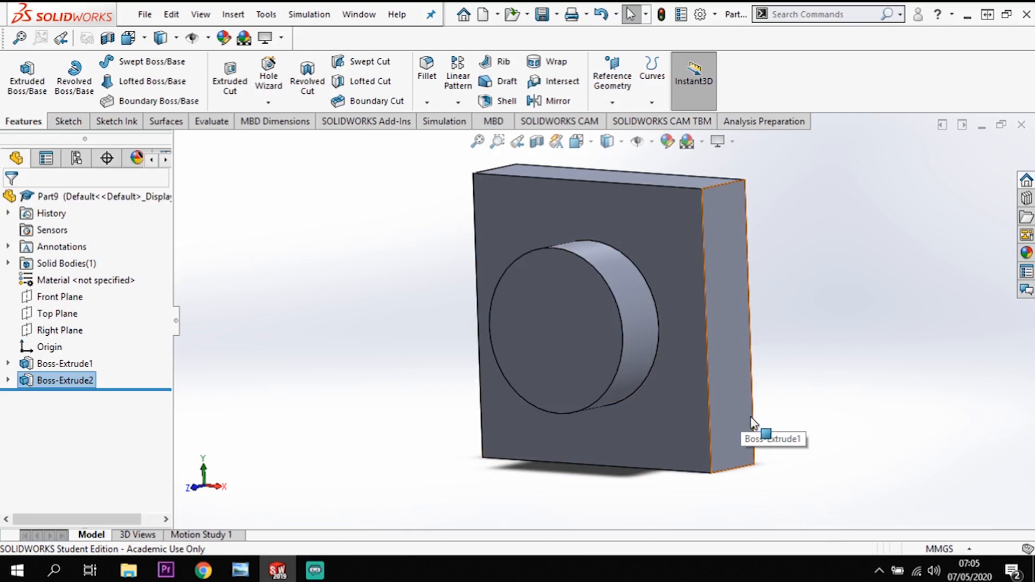
# Start a sketch on the round boss's front face and offset its circular edge 10 mm inward, with the bi-directional option off.
pyautogui.click(565, 323)
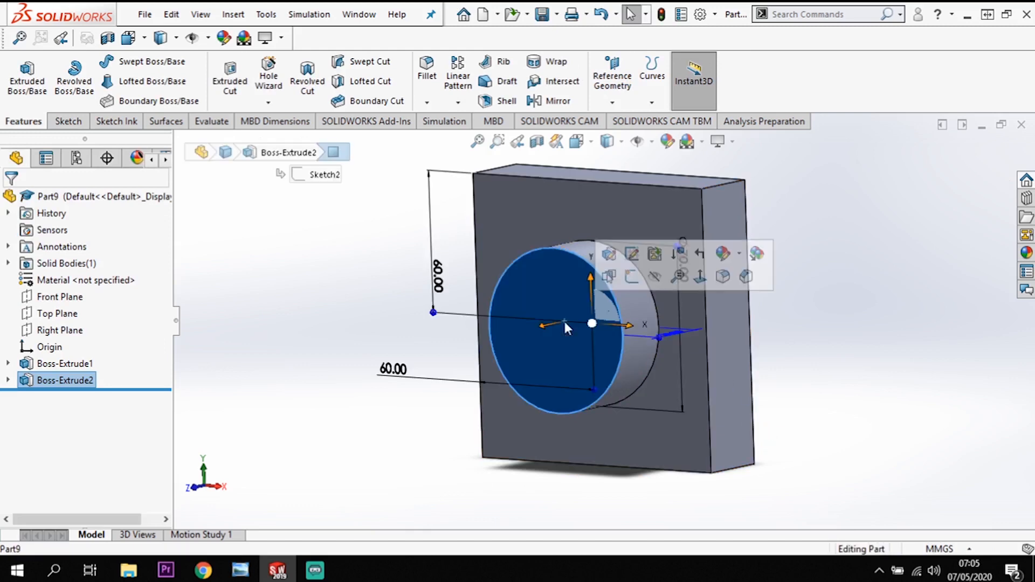
pyautogui.click(632, 276)
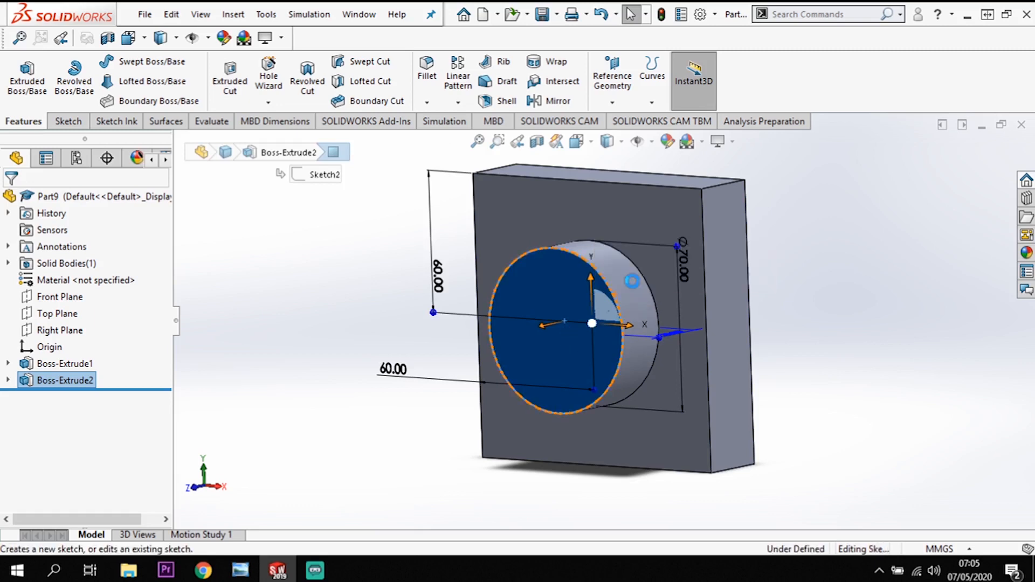
pyautogui.click(524, 256)
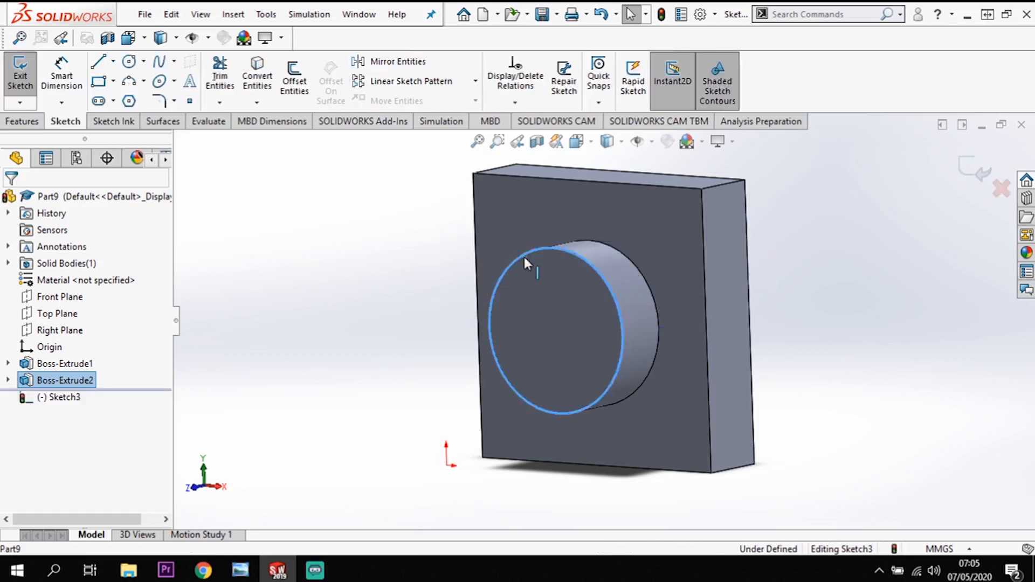
pyautogui.click(295, 85)
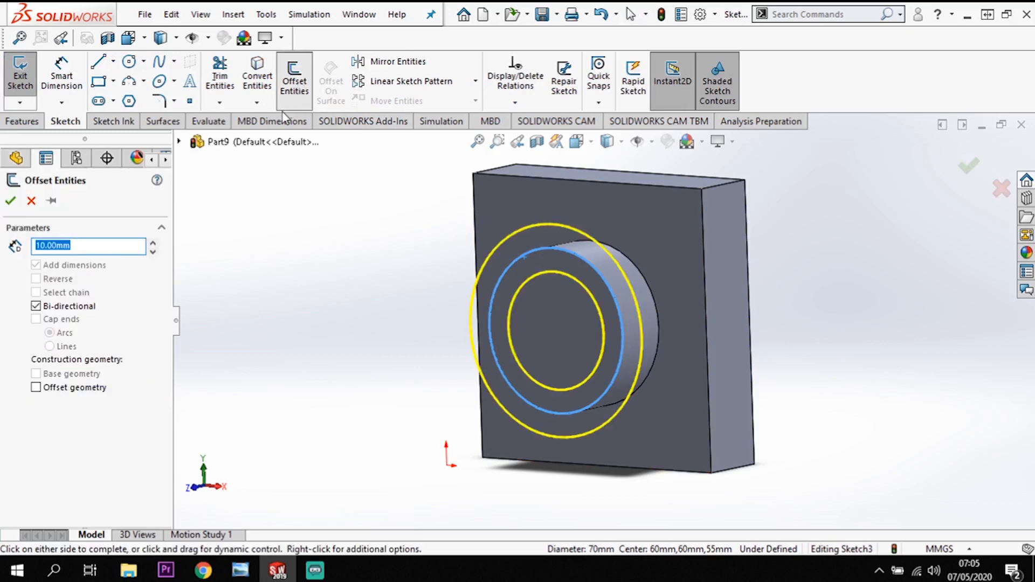
pyautogui.click(35, 307)
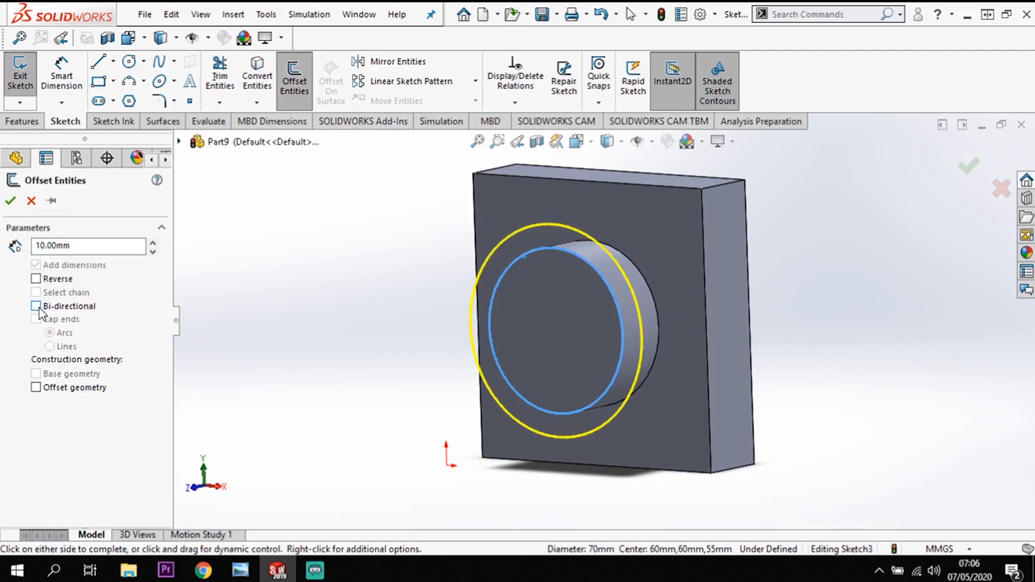
pyautogui.click(82, 247)
pyautogui.click(526, 323)
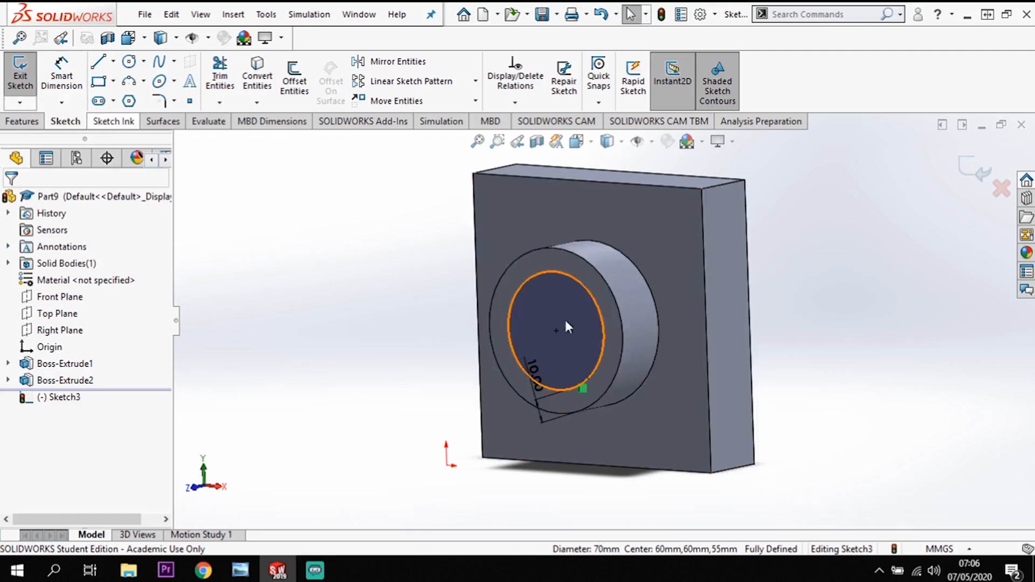
# Cut the inner offset circle through the whole part with an Extruded Cut set to Through All.
pyautogui.click(34, 125)
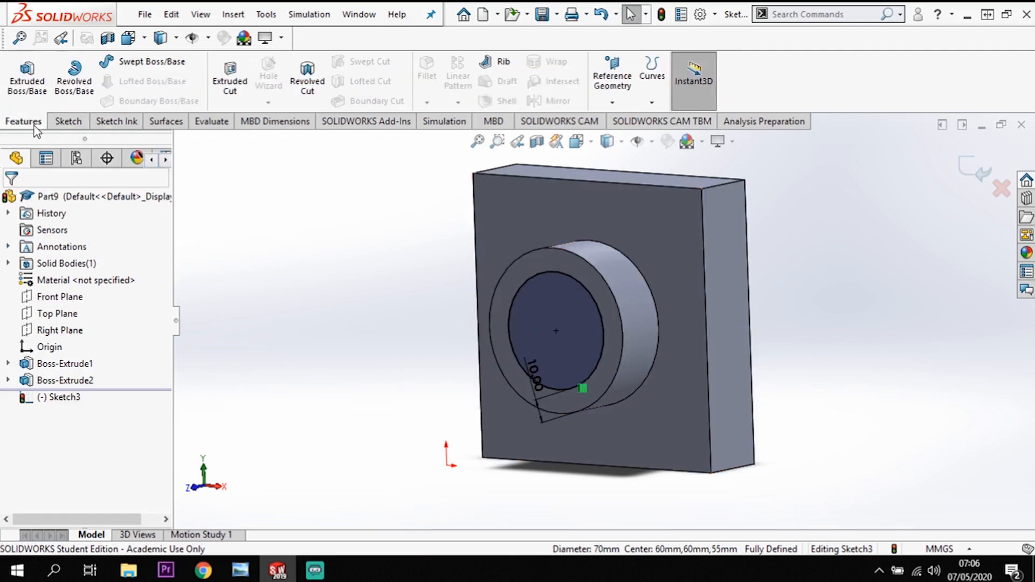
pyautogui.click(236, 82)
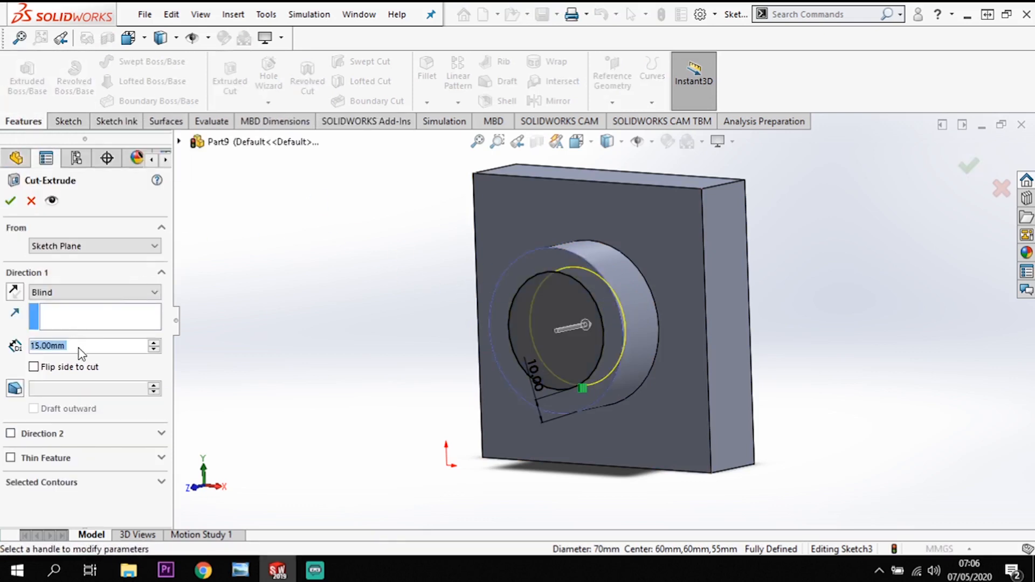
pyautogui.click(80, 293)
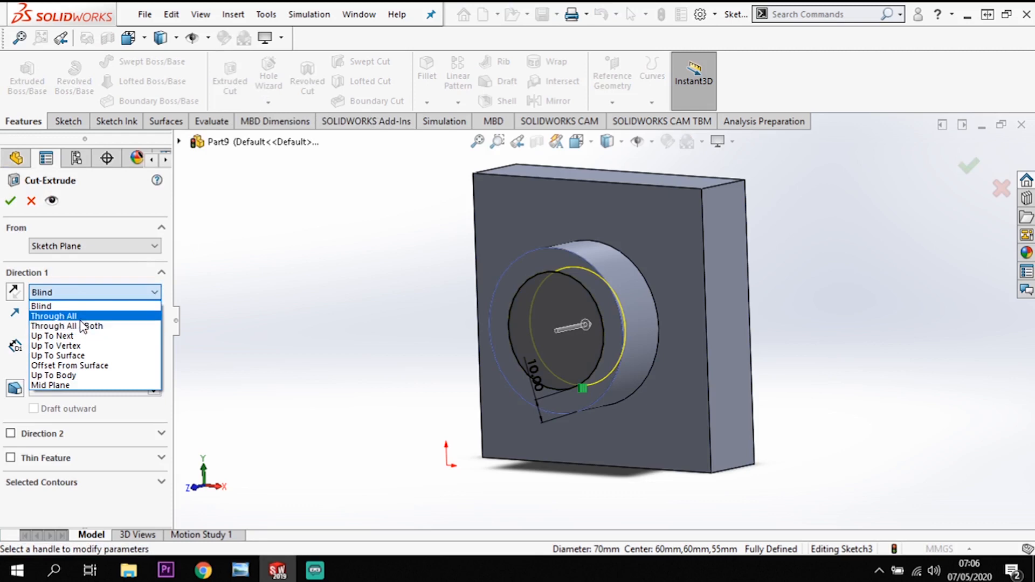
pyautogui.click(63, 316)
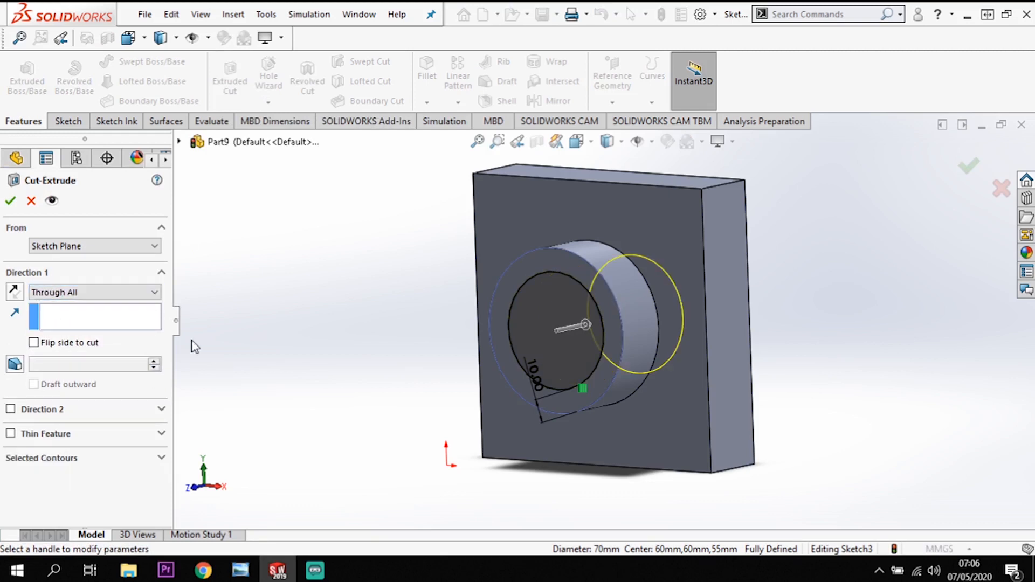
pyautogui.click(11, 202)
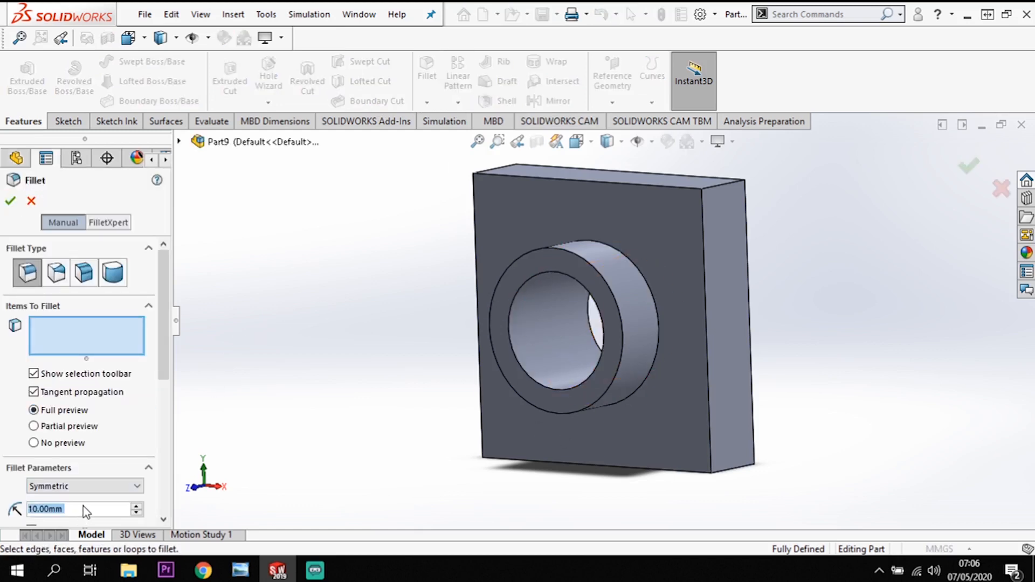
# Fillet the ring-shaped front face of the boss with a 1.5 mm radius.
pyautogui.write('1.5')
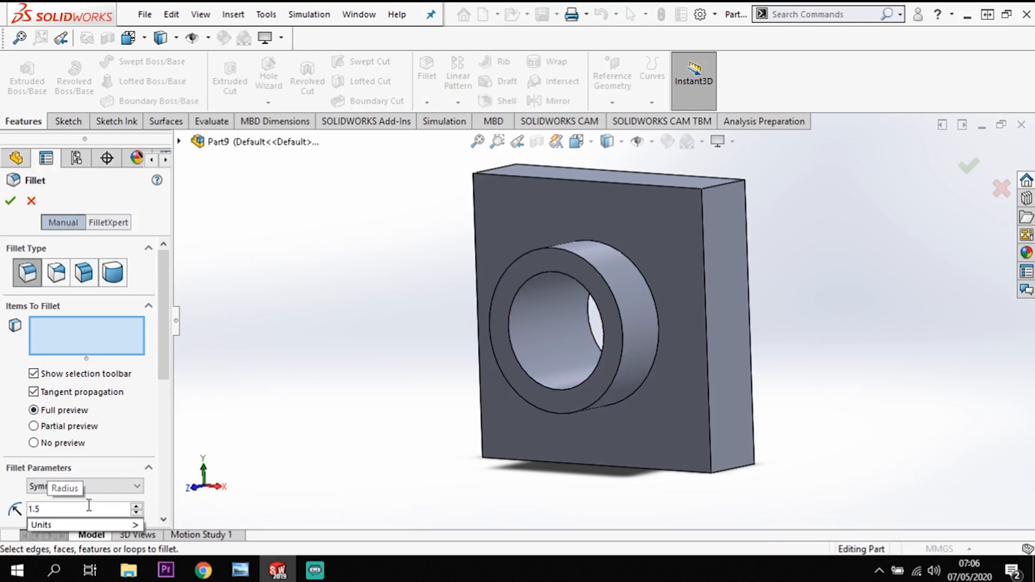
pyautogui.click(610, 318)
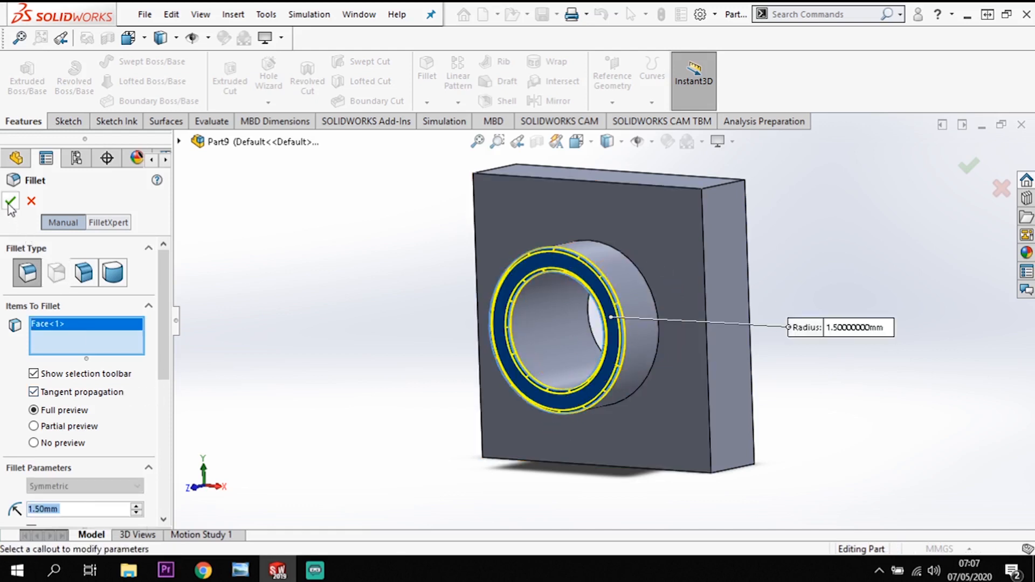
pyautogui.press('Return')
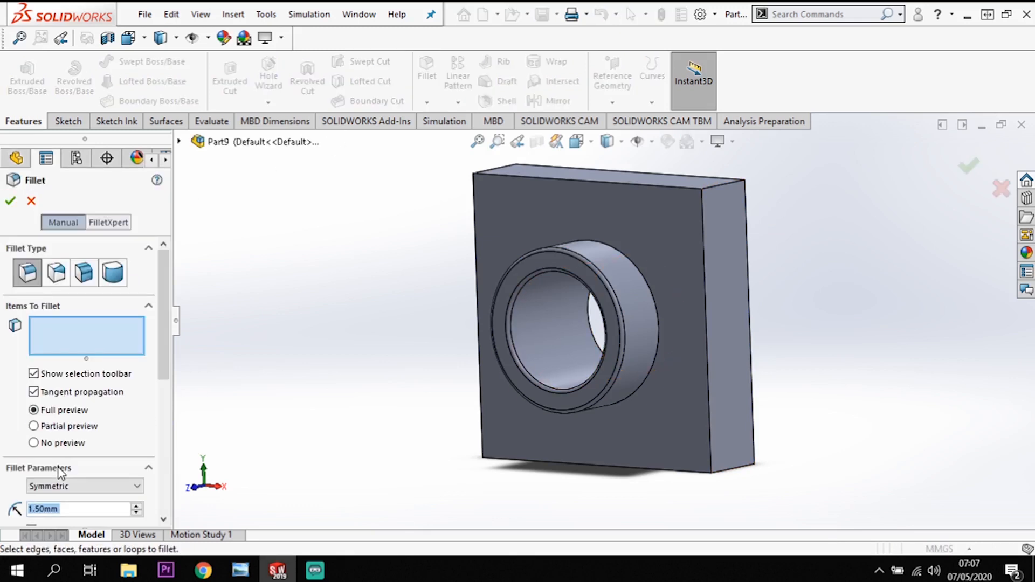
# Fillet the four short corner edges of the square block with a 10 mm radius.
pyautogui.write('10')
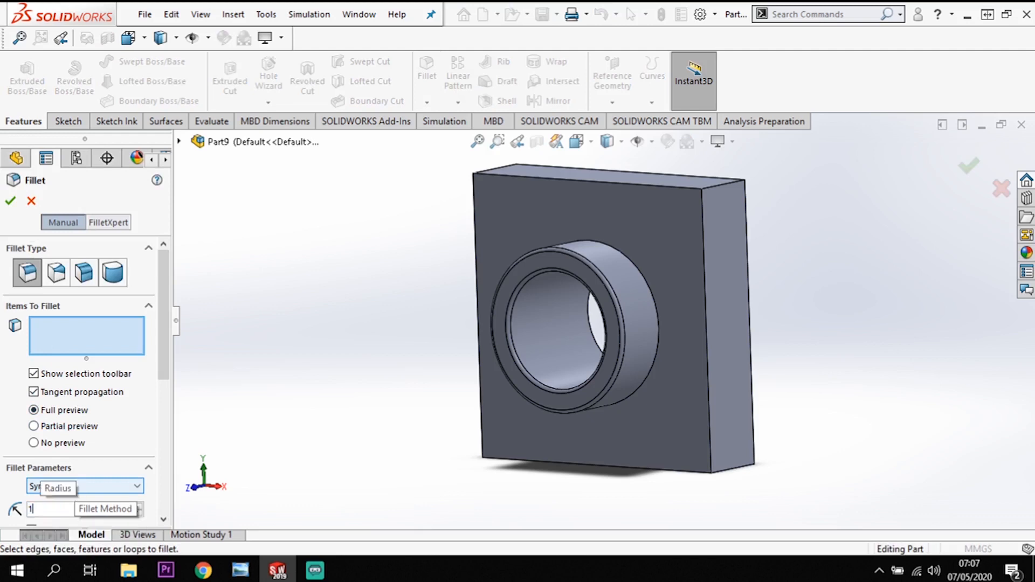
pyautogui.click(720, 186)
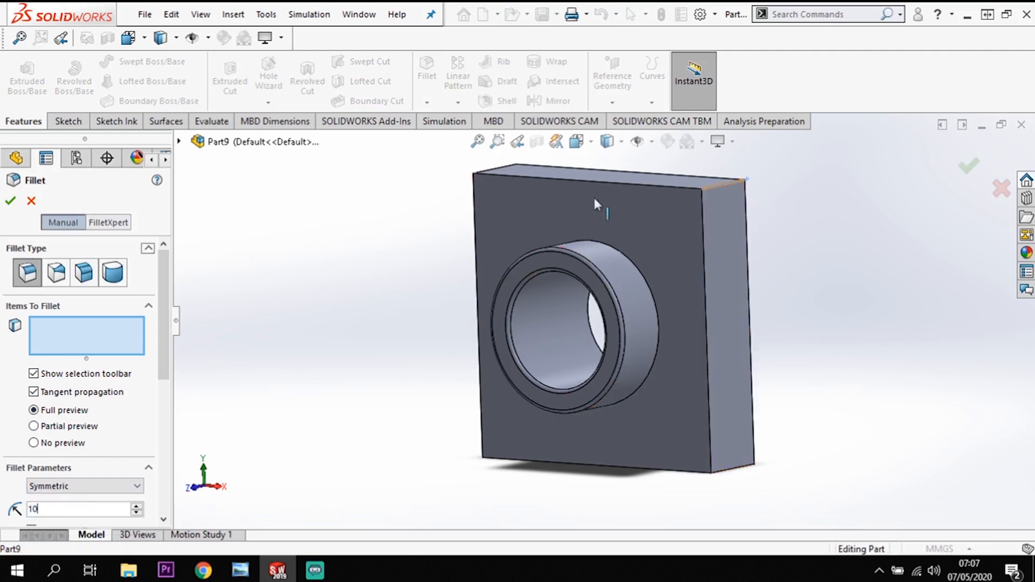
pyautogui.click(487, 169)
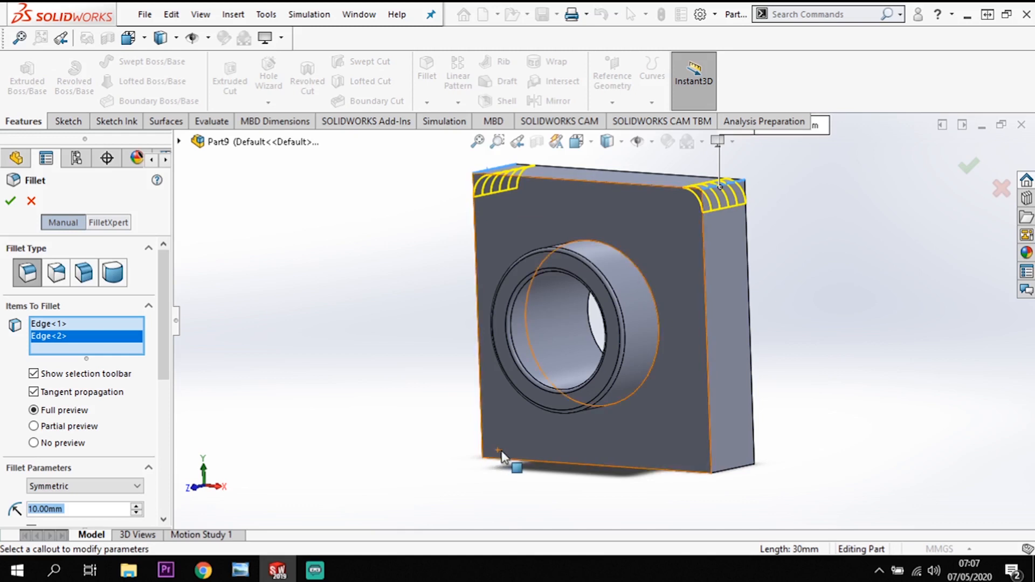
pyautogui.click(547, 466)
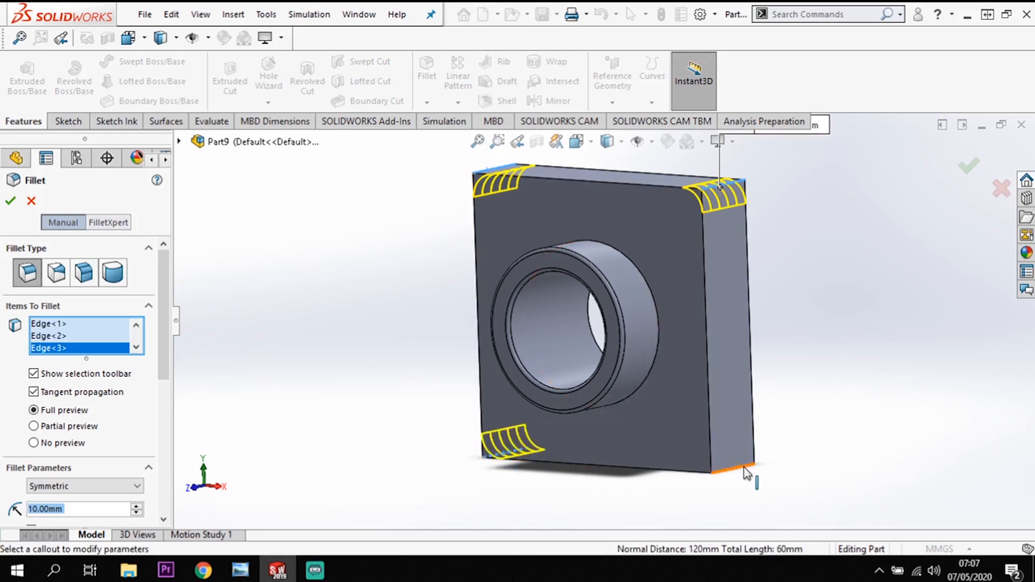
pyautogui.click(746, 470)
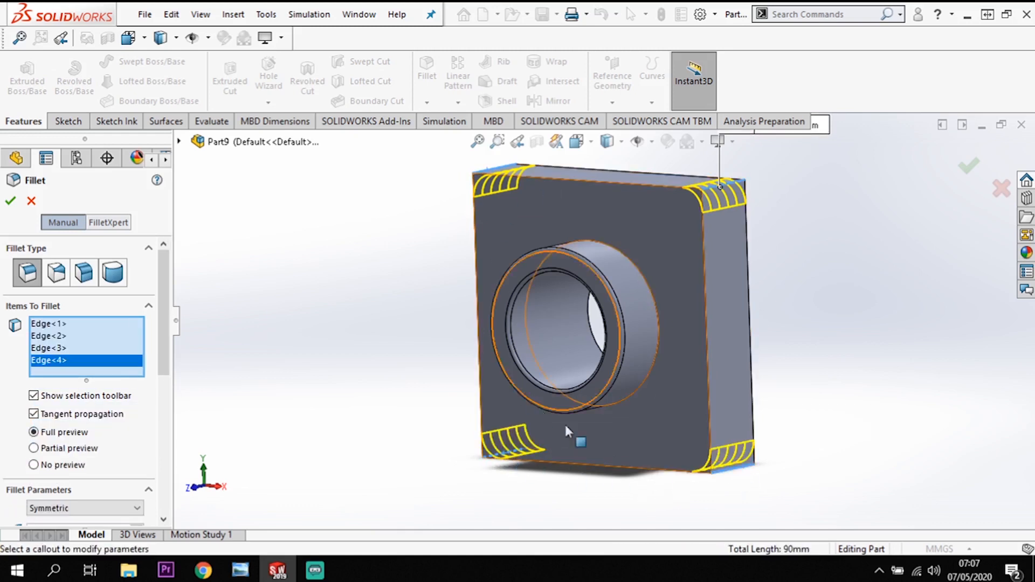
pyautogui.click(983, 160)
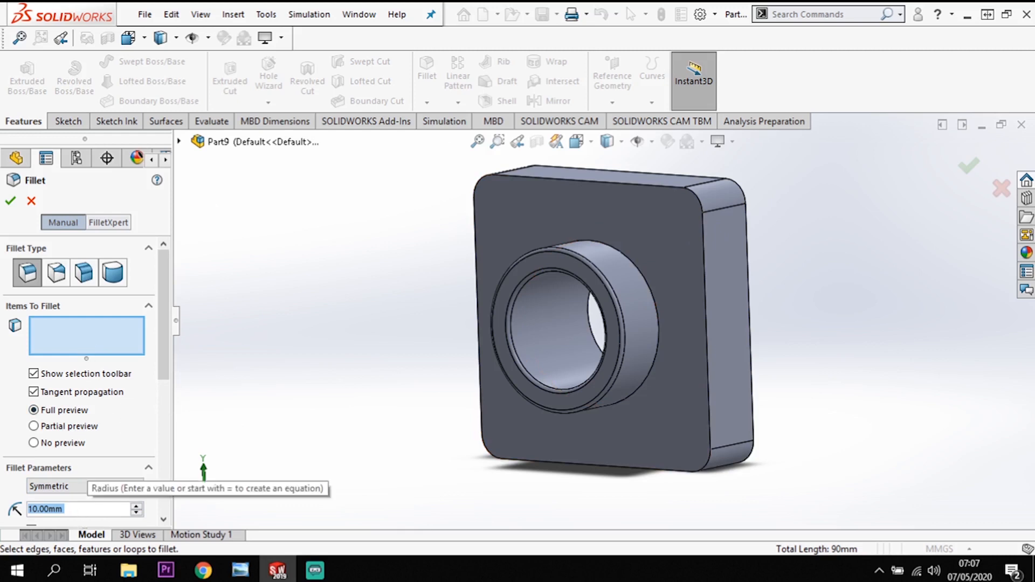
# Fillet all edges of the block's front face, including the base of the boss, with a 5 mm radius.
pyautogui.write('5')
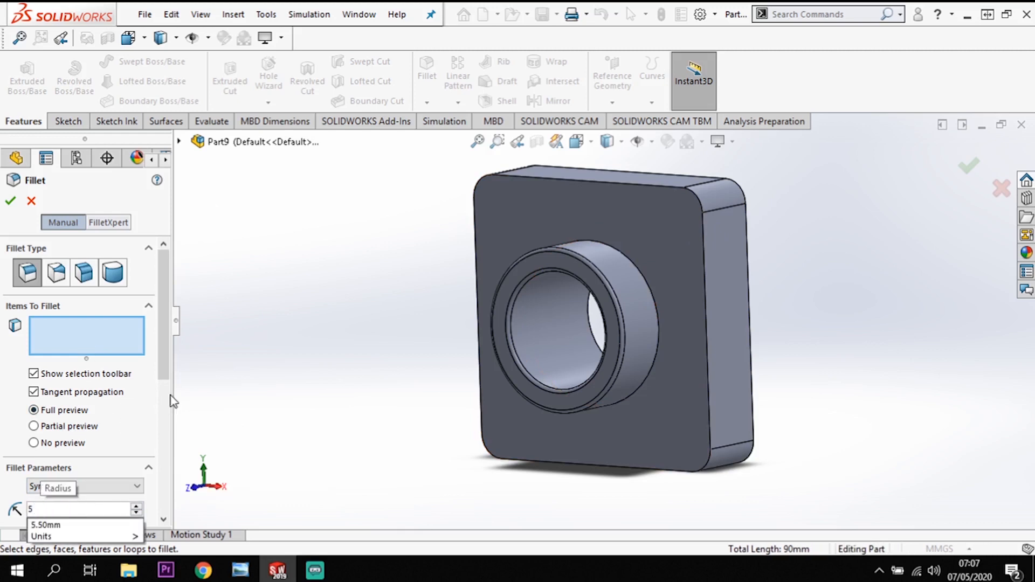
pyautogui.click(643, 210)
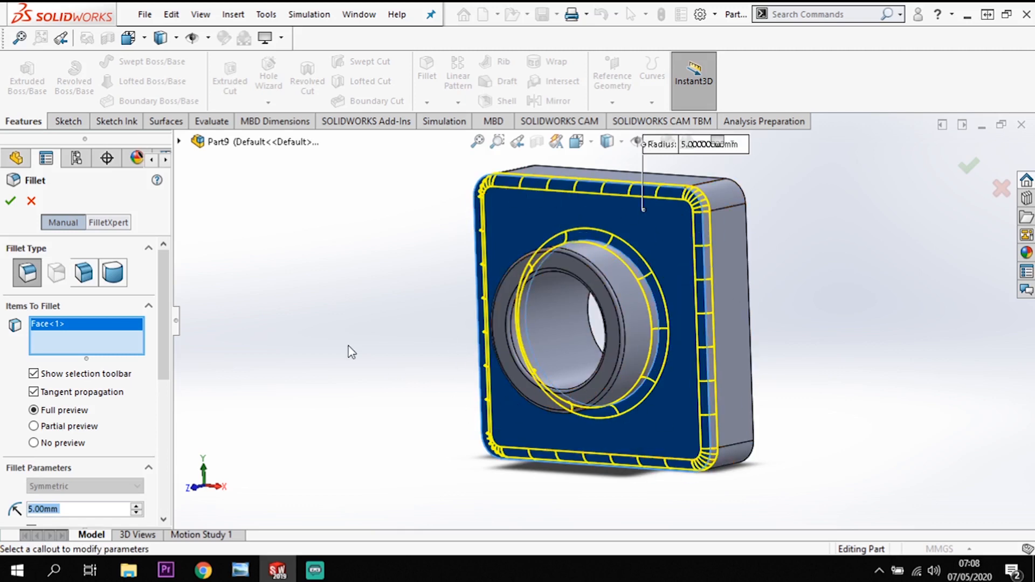
pyautogui.click(9, 201)
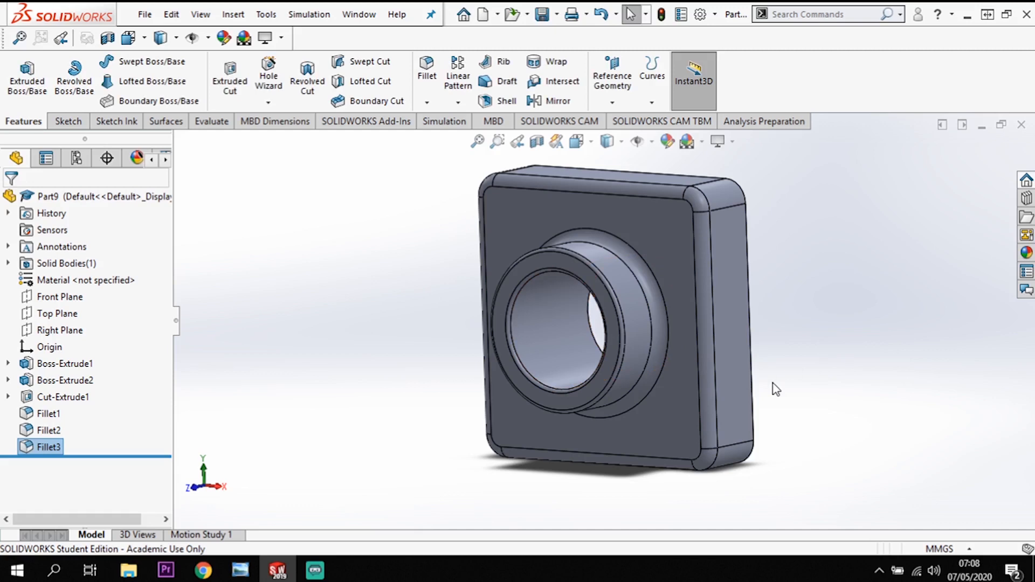
# Shell the part to a 2 mm wall thickness, removing the flat back face of the block.
pyautogui.moveTo(876, 355); pyautogui.dragTo(767, 358, button='middle')
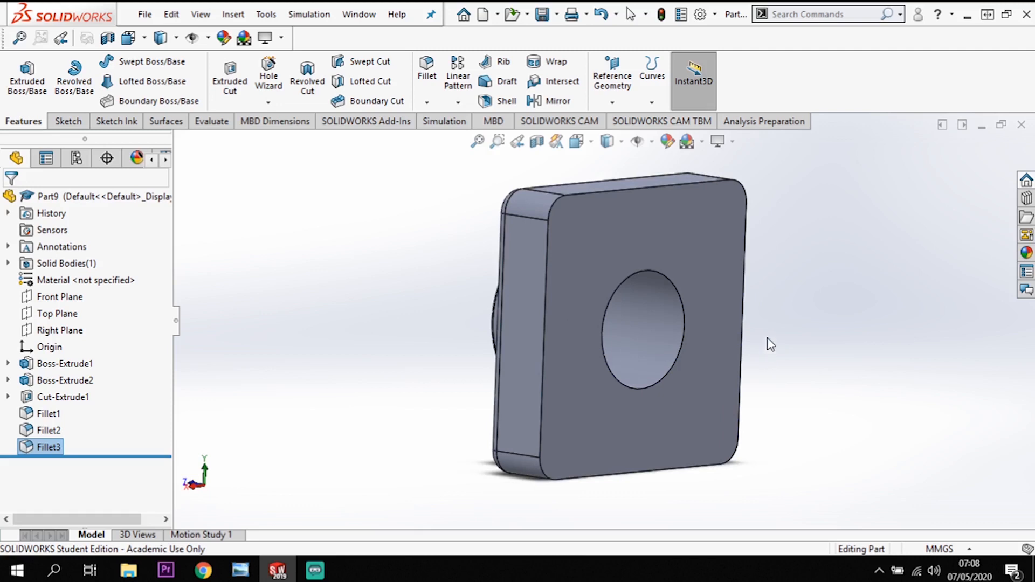
pyautogui.click(503, 100)
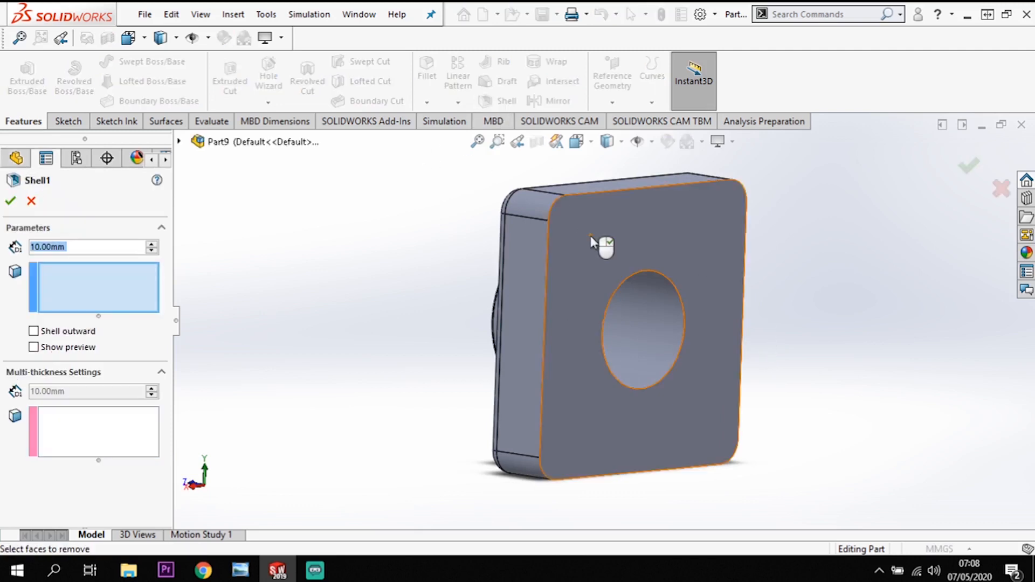
pyautogui.click(590, 238)
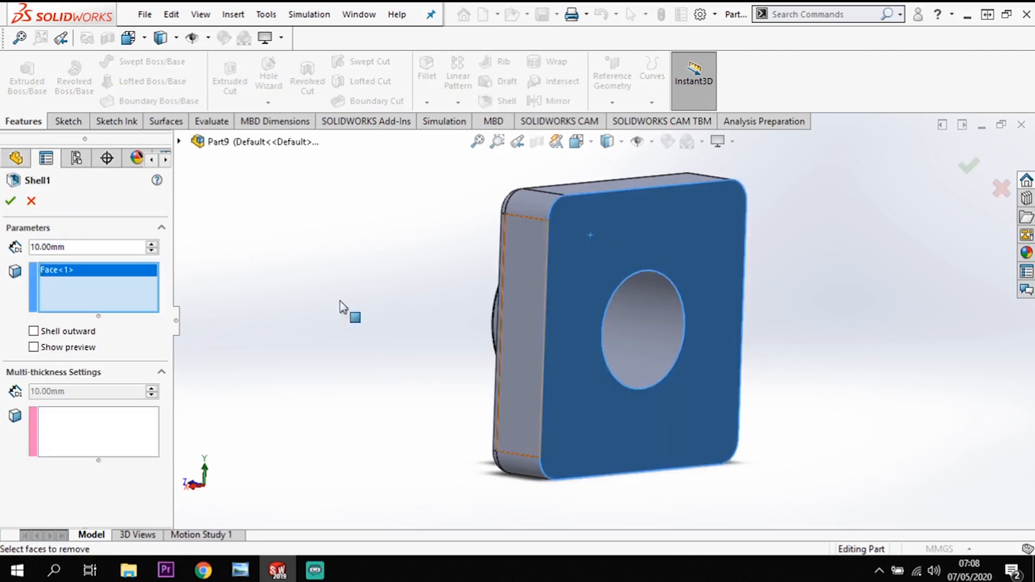
pyautogui.doubleClick(58, 247)
pyautogui.write('2')
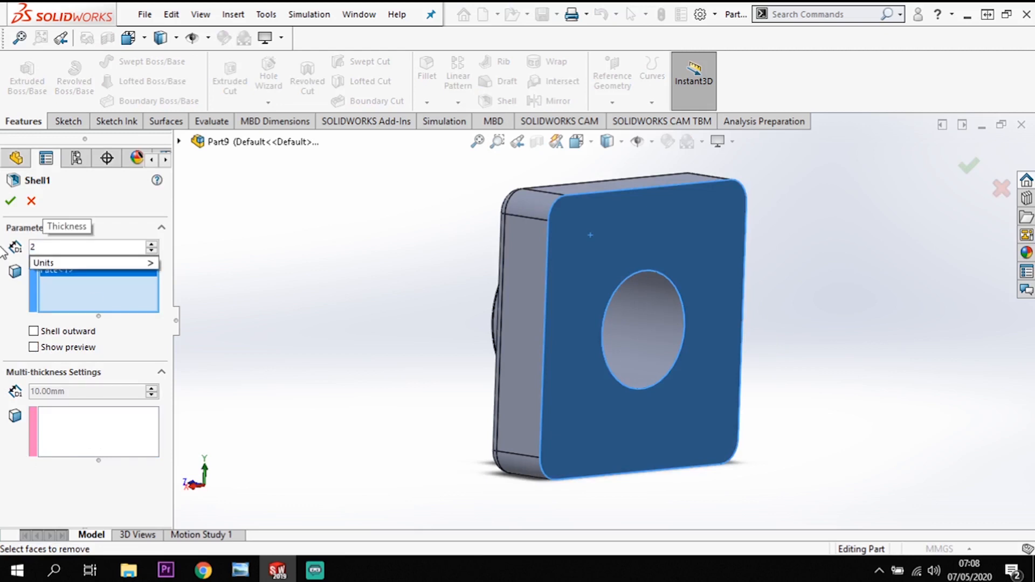
pyautogui.press('Return')
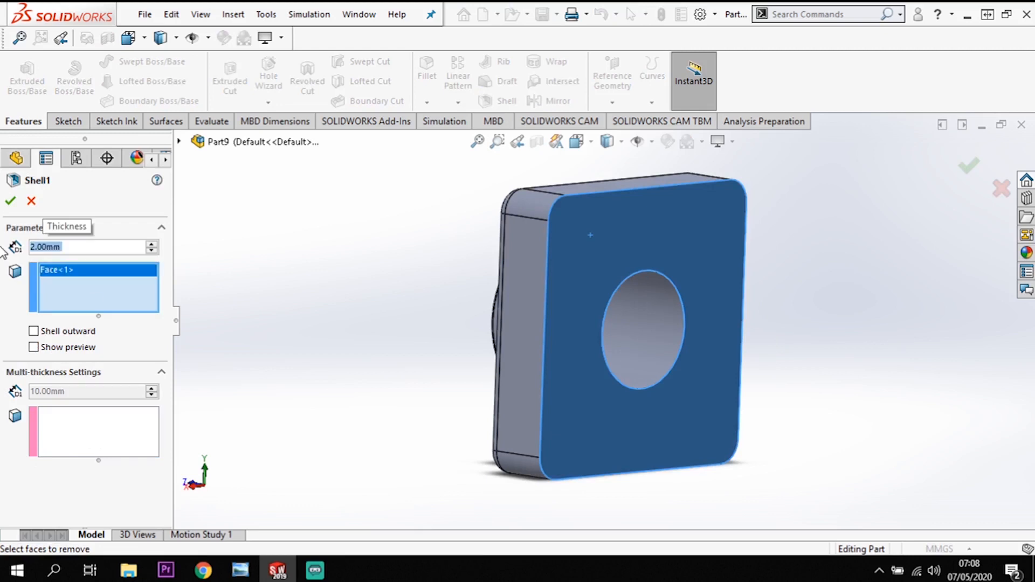
pyautogui.click(10, 201)
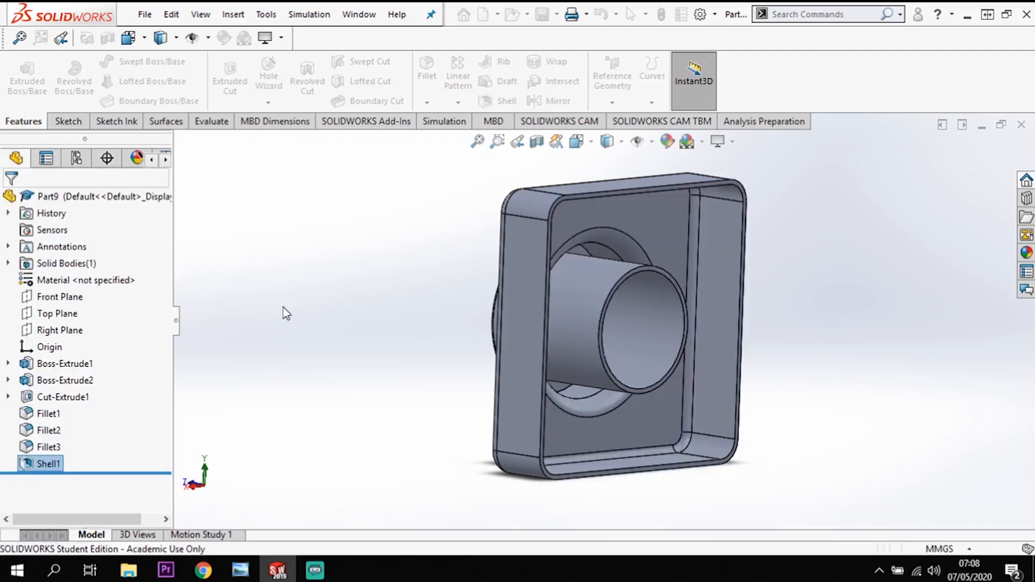
# Apply a red color appearance to the entire shelled body.
pyautogui.moveTo(339, 356); pyautogui.dragTo(381, 352, button='middle')
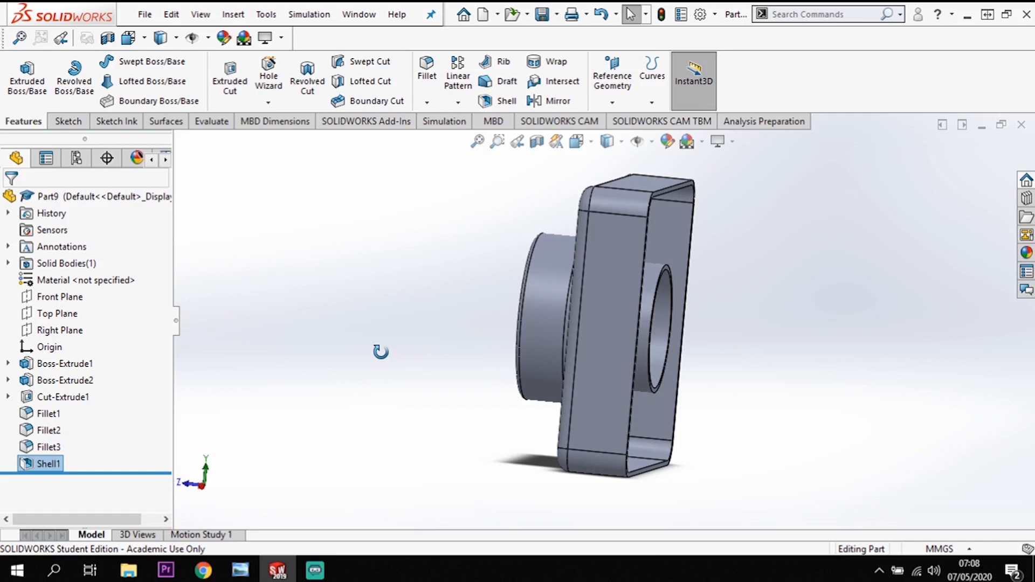
pyautogui.moveTo(381, 351); pyautogui.dragTo(716, 245, button='middle')
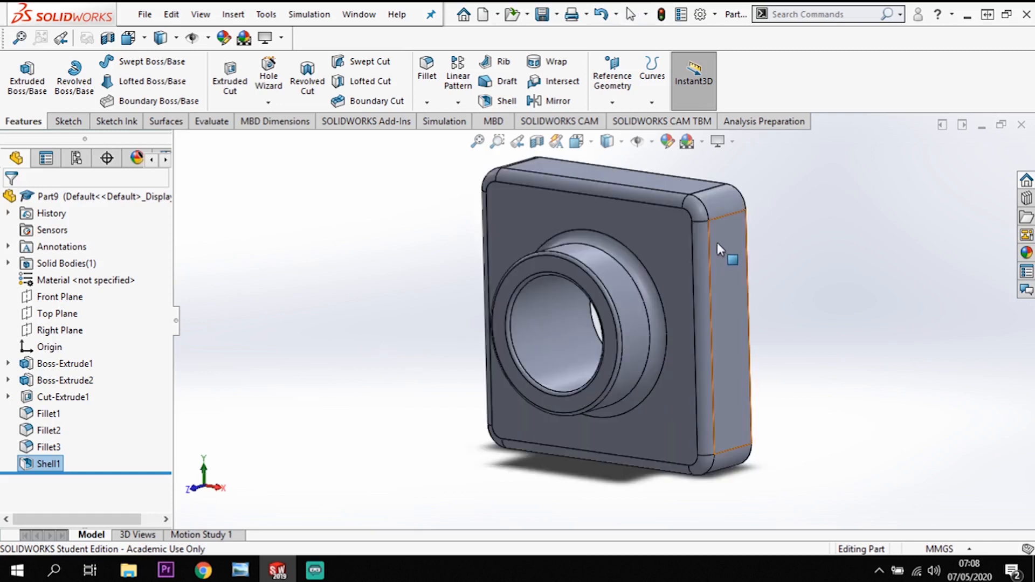
pyautogui.moveTo(717, 242); pyautogui.dragTo(665, 237, button='middle')
pyautogui.rightClick(664, 237)
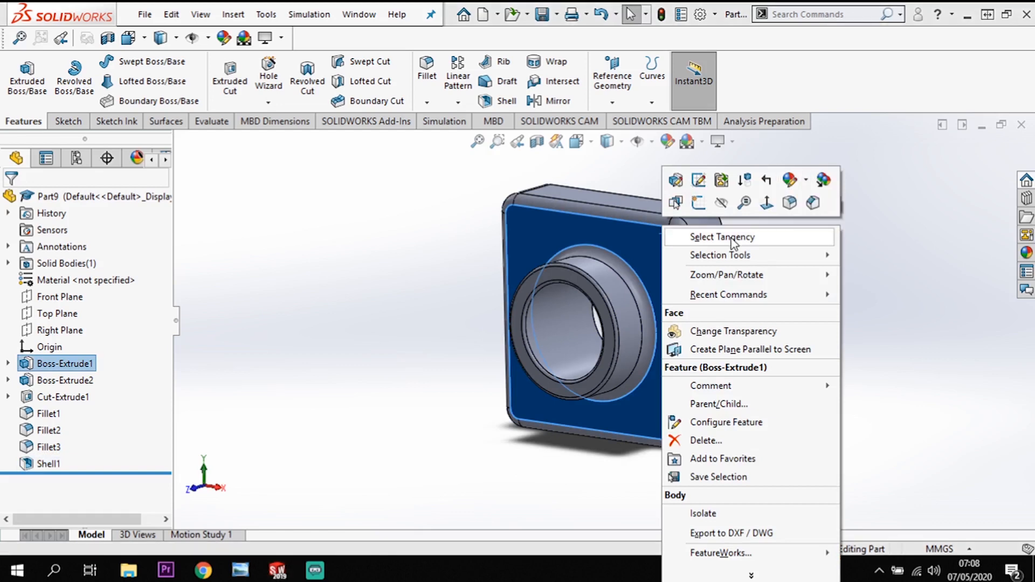
pyautogui.click(791, 182)
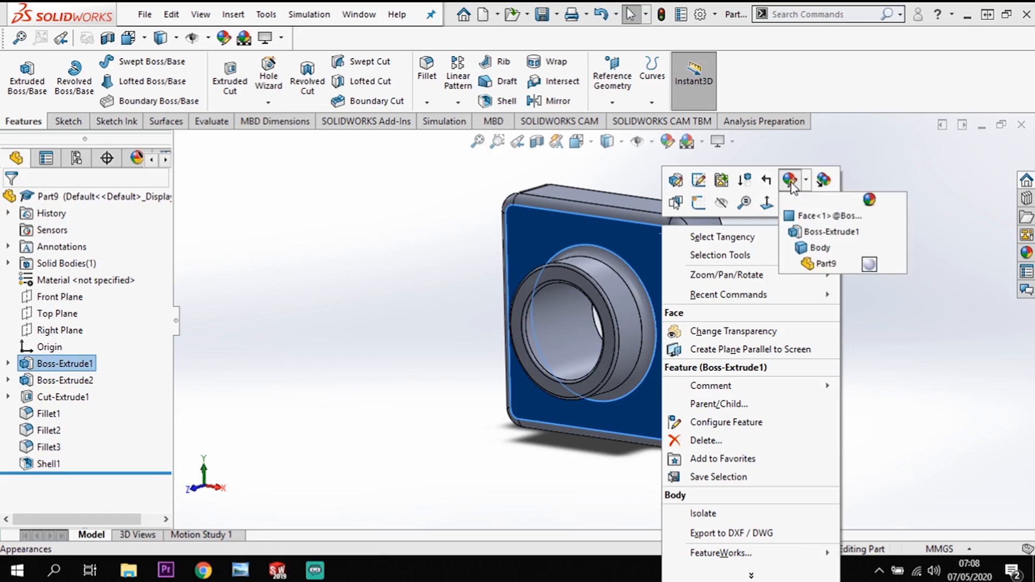
pyautogui.click(822, 251)
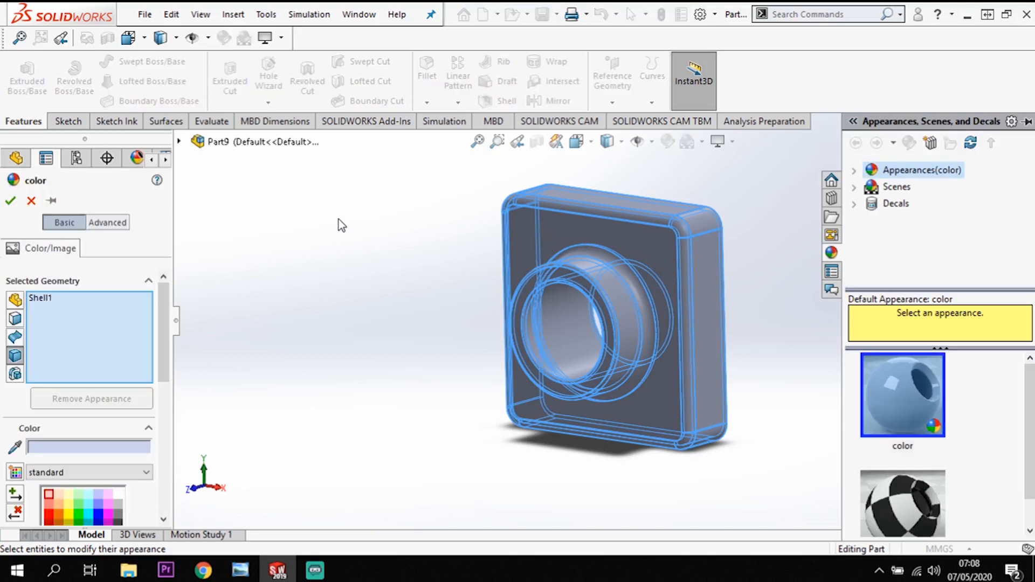
pyautogui.click(51, 516)
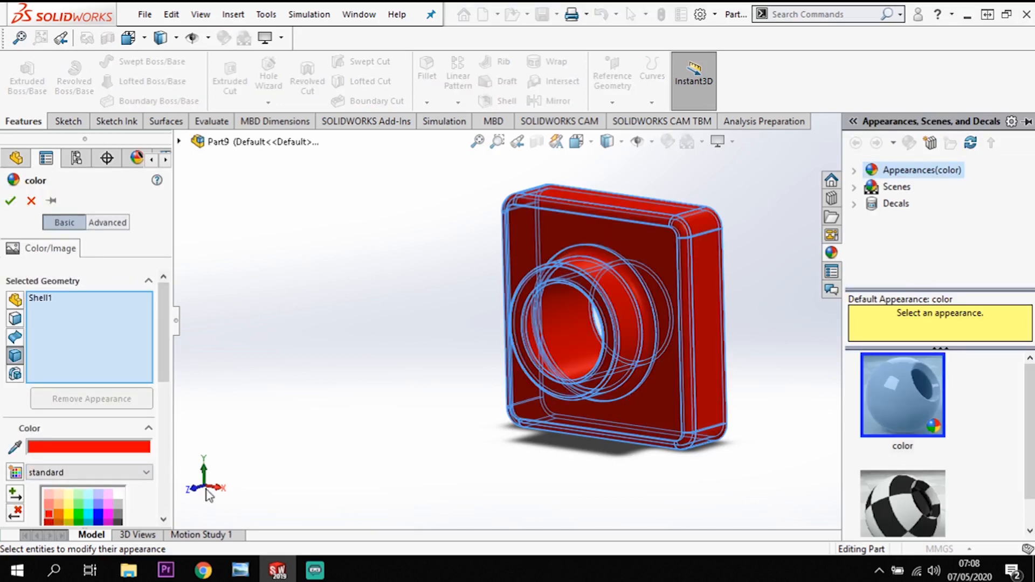
pyautogui.click(10, 200)
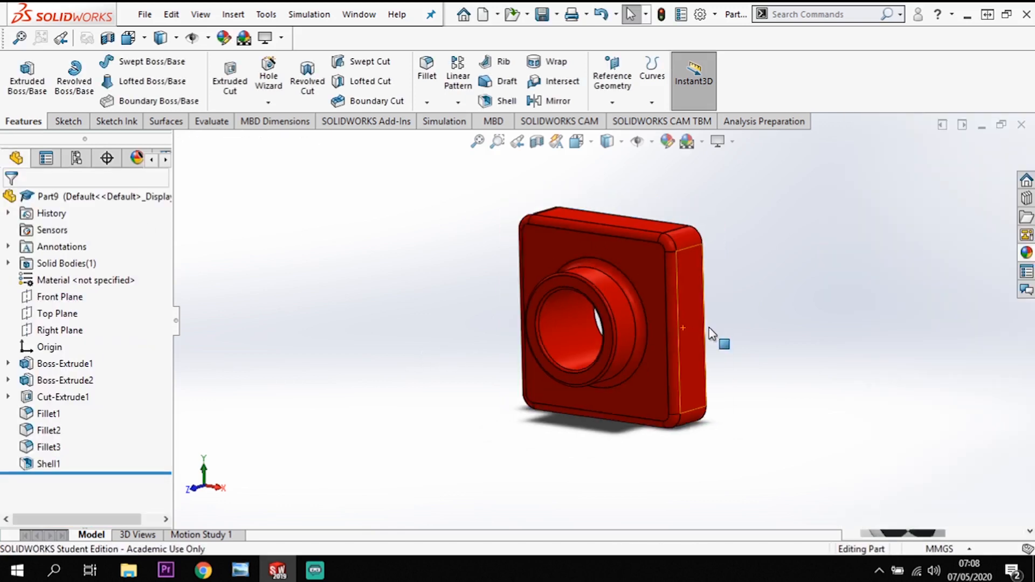
pyautogui.scroll(-1, 419, 443)
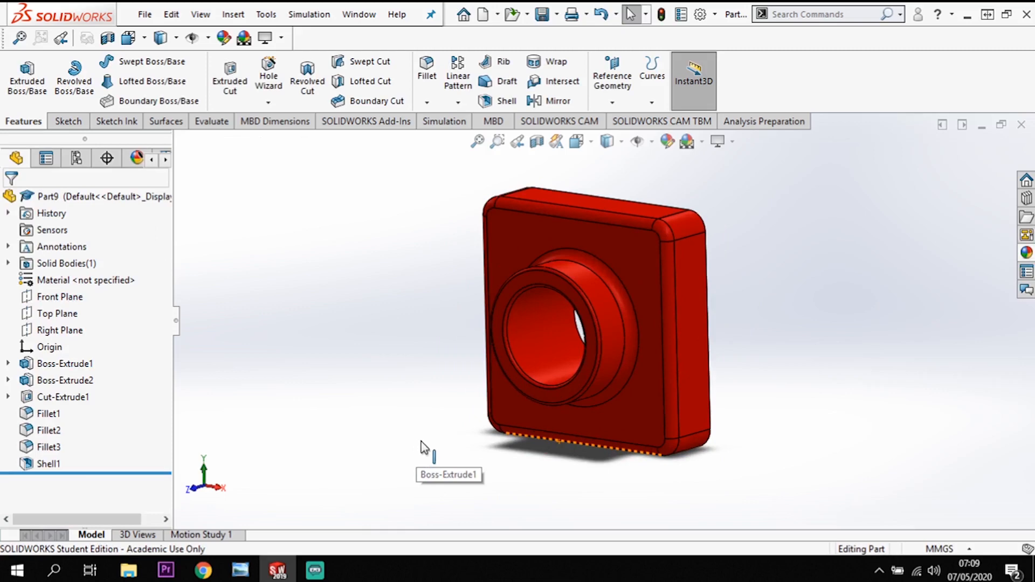
pyautogui.scroll(1, 759, 230)
pyautogui.scroll(-1, 757, 226)
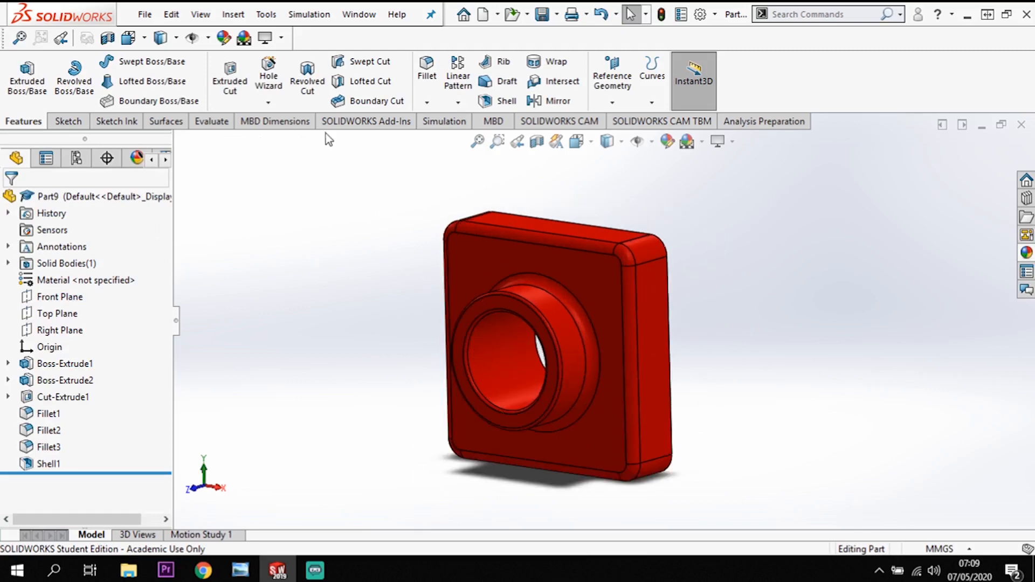
# Create a new part document.
pyautogui.click(145, 14)
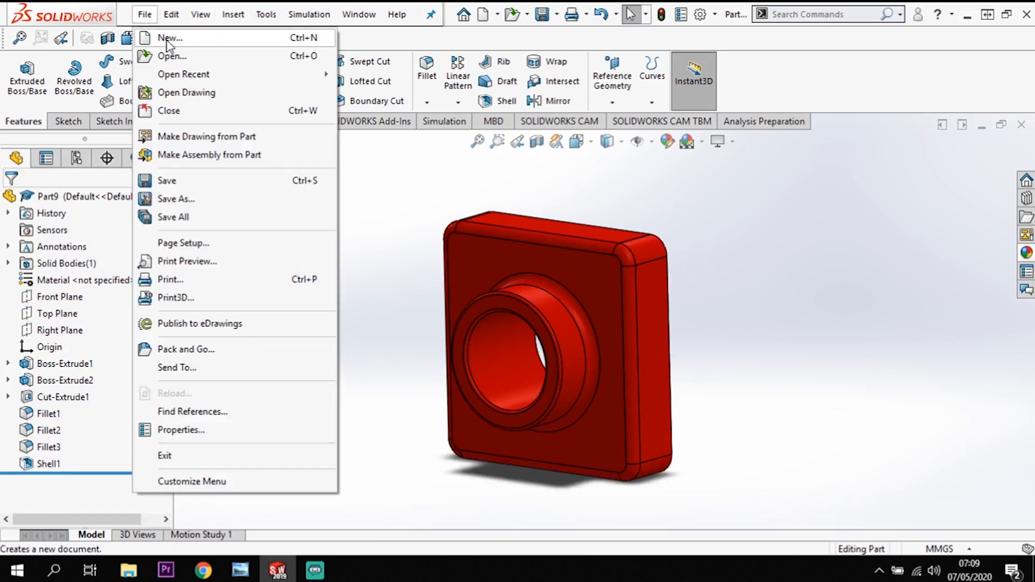
pyautogui.click(167, 38)
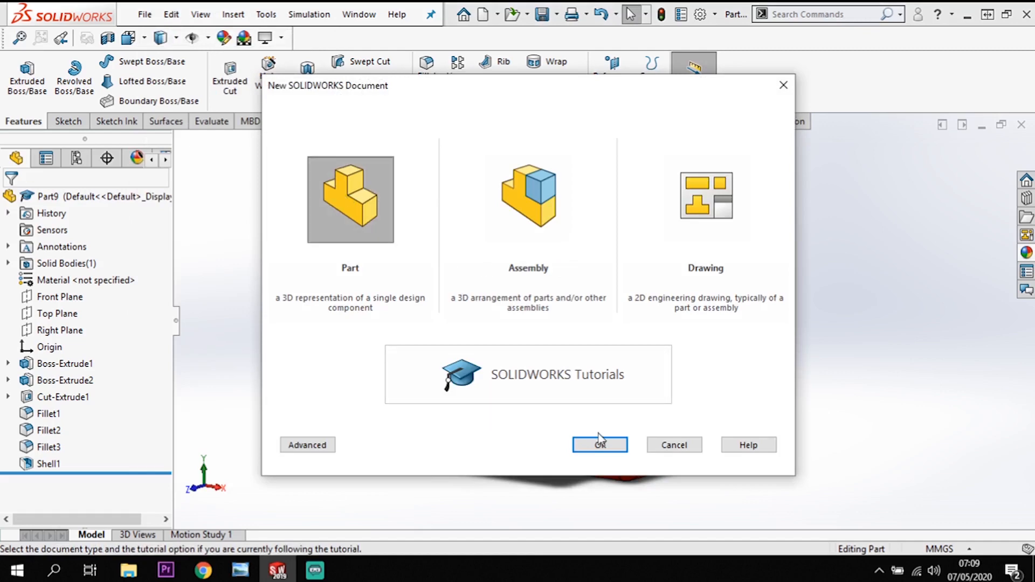
pyautogui.click(597, 436)
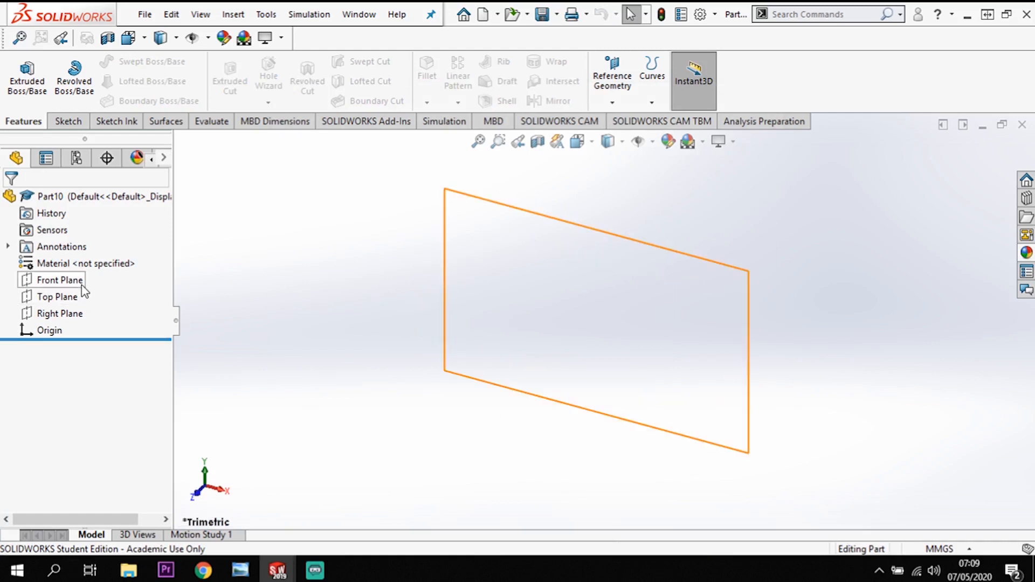
# Sketch a corner rectangle about 53 mm high on the Front Plane, starting at the origin.
pyautogui.click(59, 281)
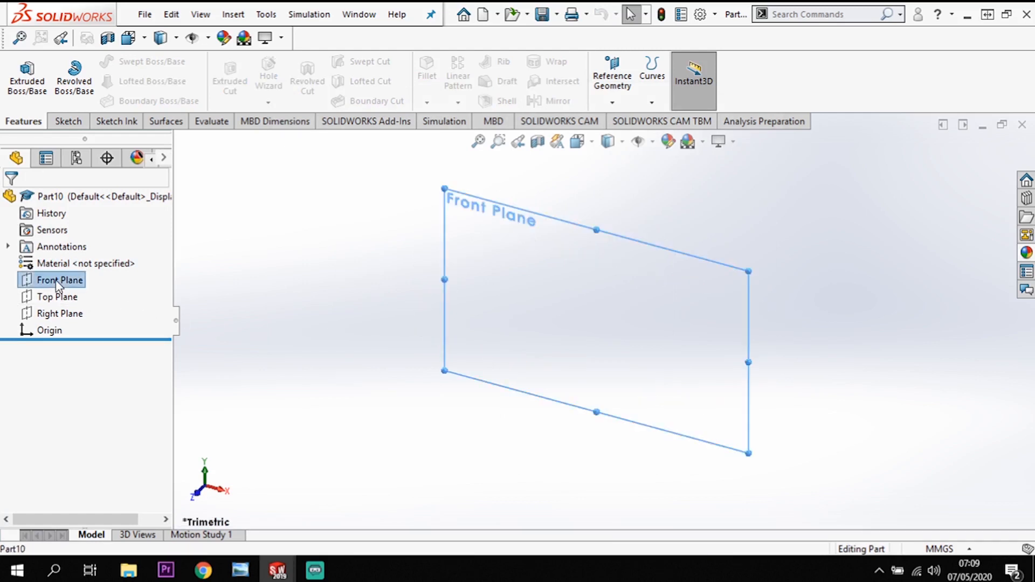
pyautogui.click(66, 257)
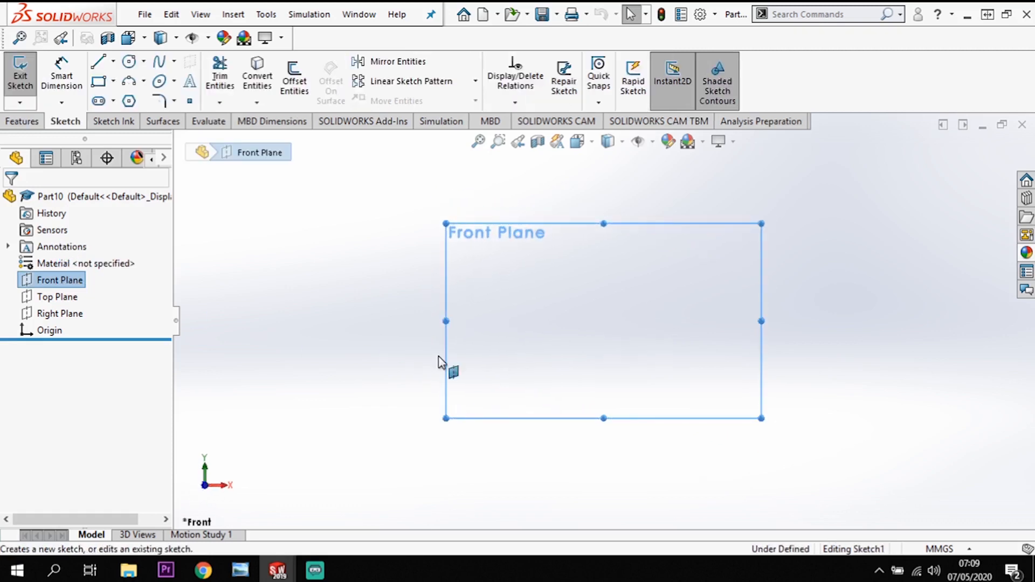
pyautogui.click(99, 81)
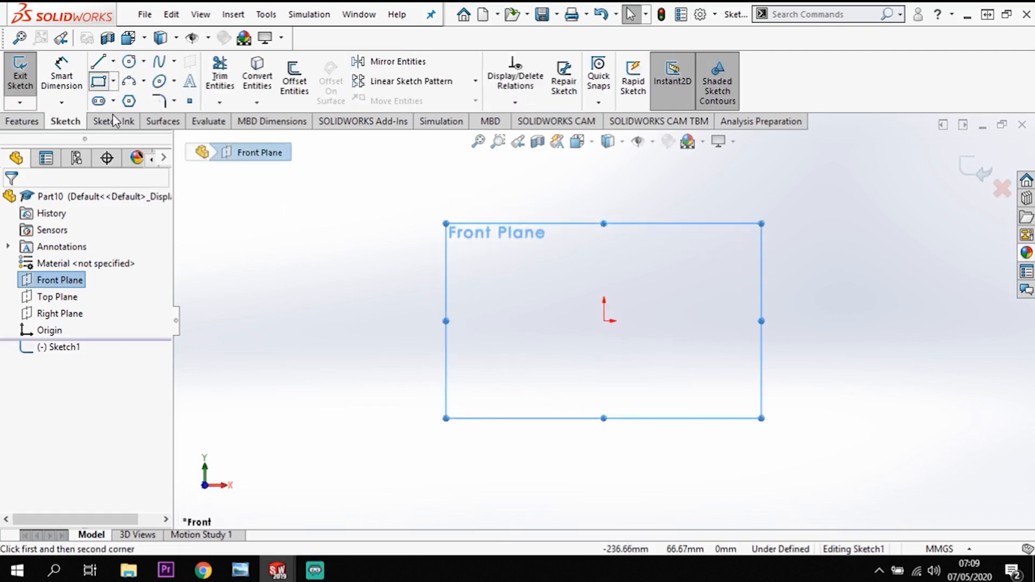
pyautogui.click(604, 321)
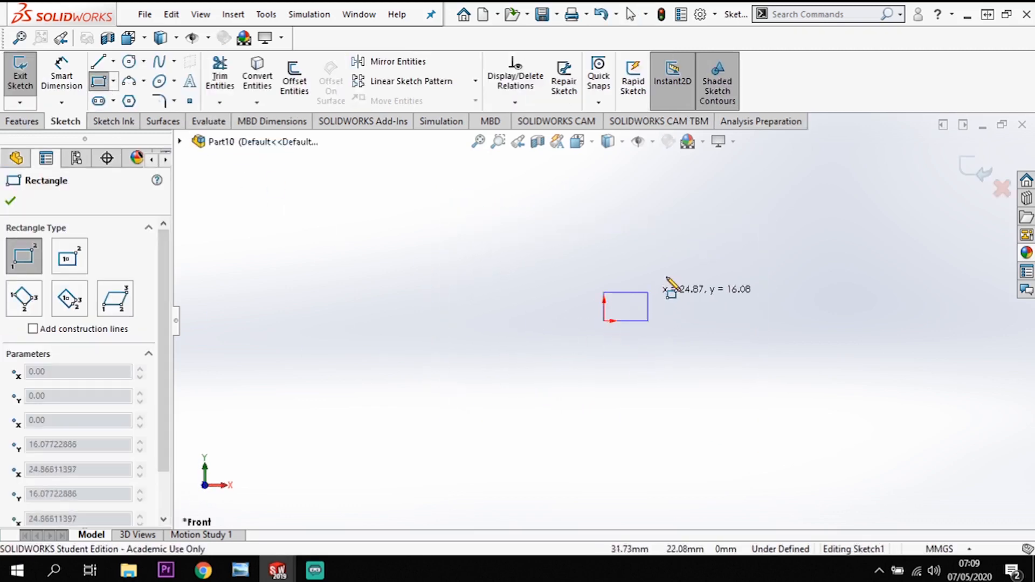
pyautogui.click(722, 227)
# Dimension the rectangle's height and width to 120 mm each.
pyautogui.click(76, 94)
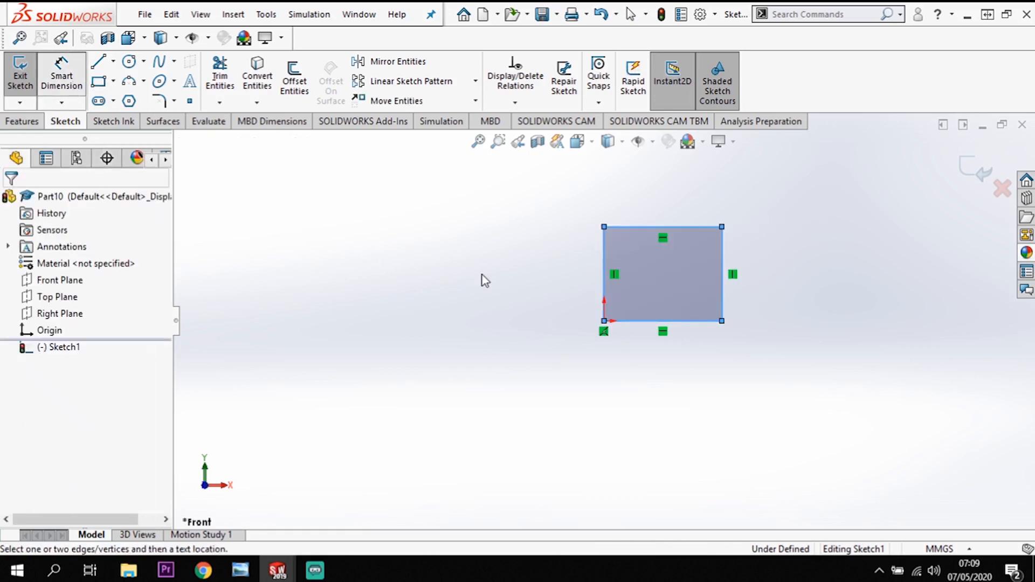
pyautogui.click(605, 269)
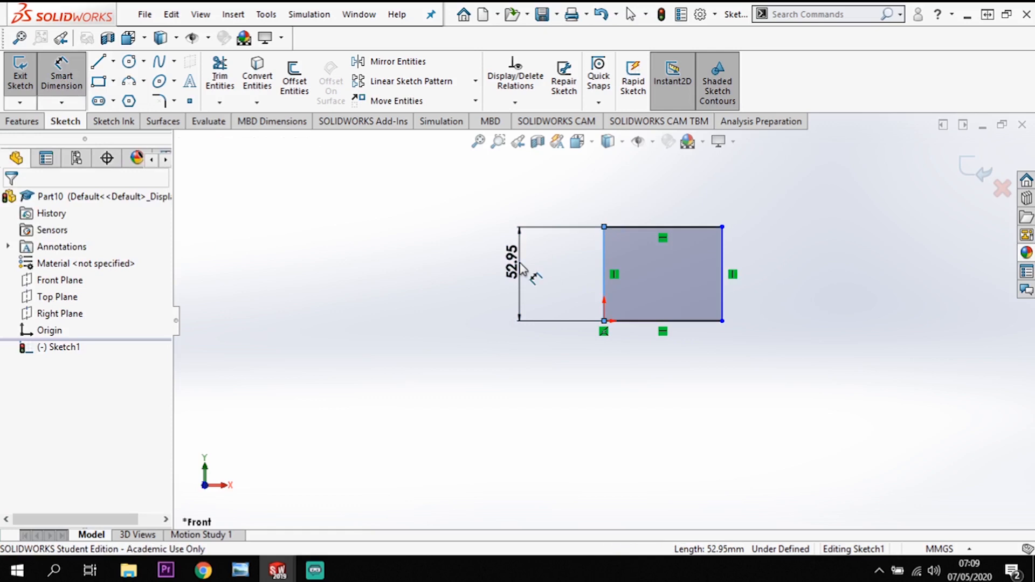
pyautogui.click(520, 268)
pyautogui.write('120')
pyautogui.press('Return')
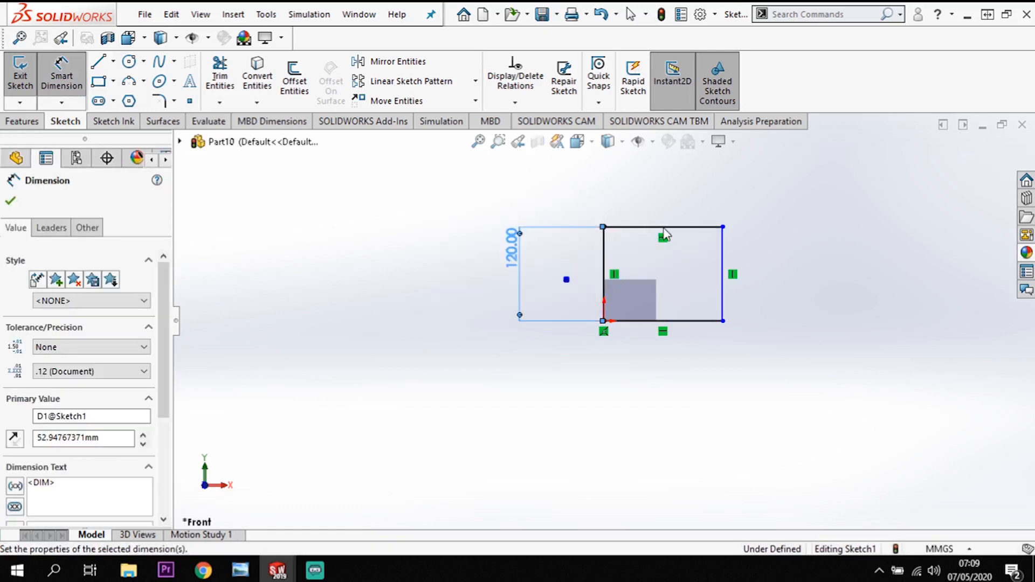
pyautogui.click(682, 228)
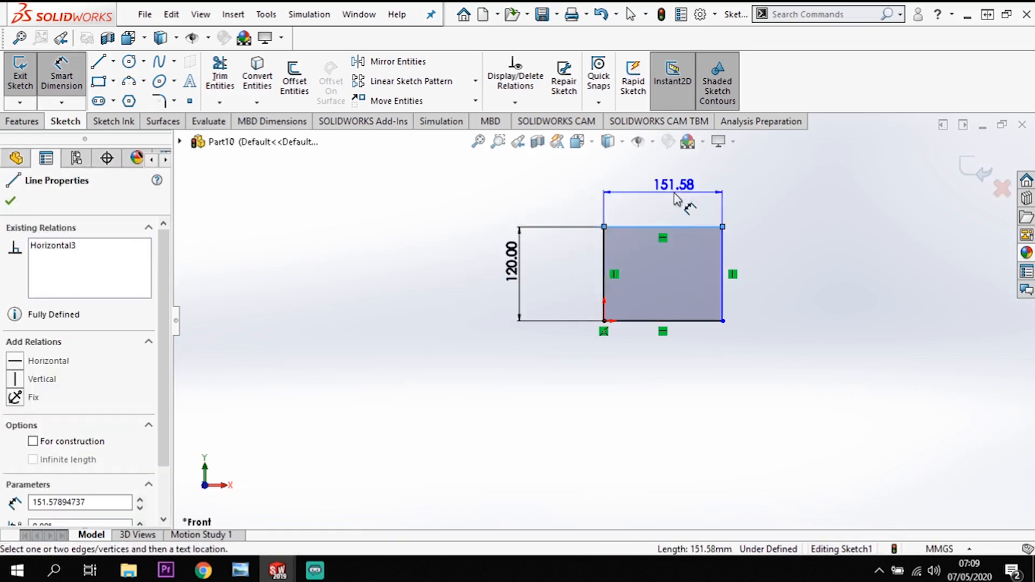
pyautogui.click(677, 198)
pyautogui.write('120')
pyautogui.press('Return')
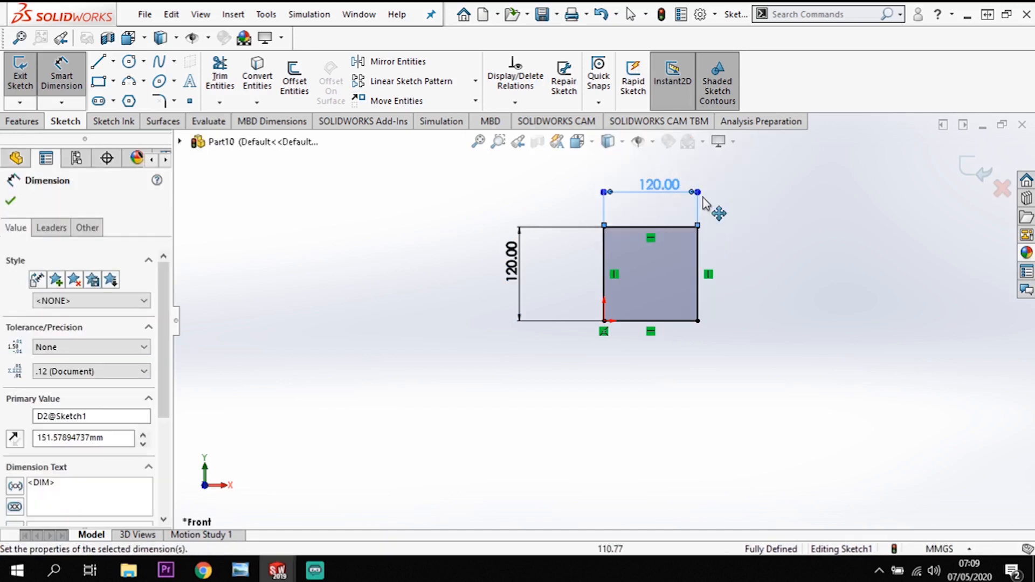
# Extrude the square sketch 90 mm as a blind boss from the sketch plane.
pyautogui.moveTo(722, 274); pyautogui.dragTo(716, 277, button='middle')
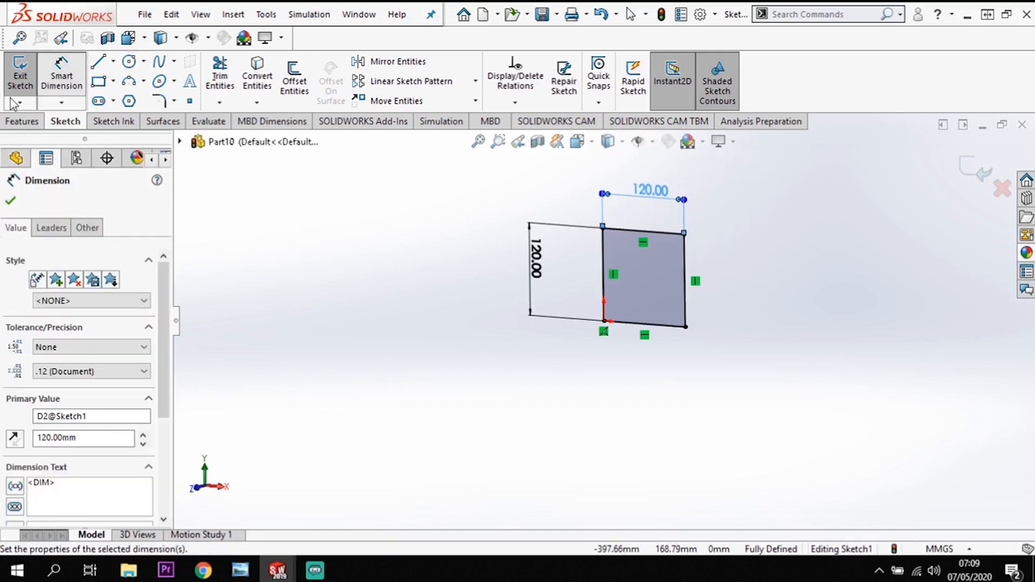
pyautogui.click(28, 122)
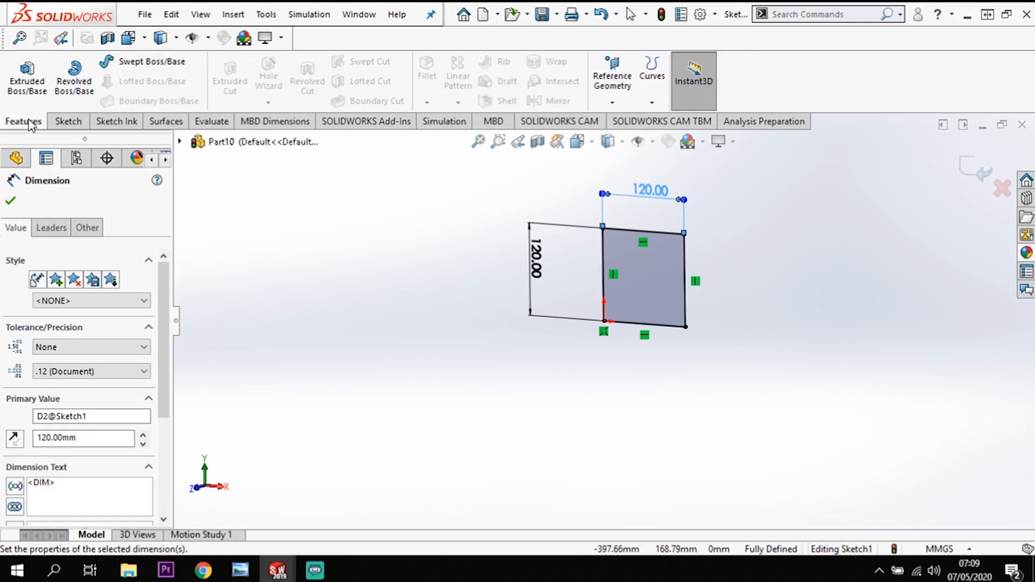
pyautogui.click(28, 84)
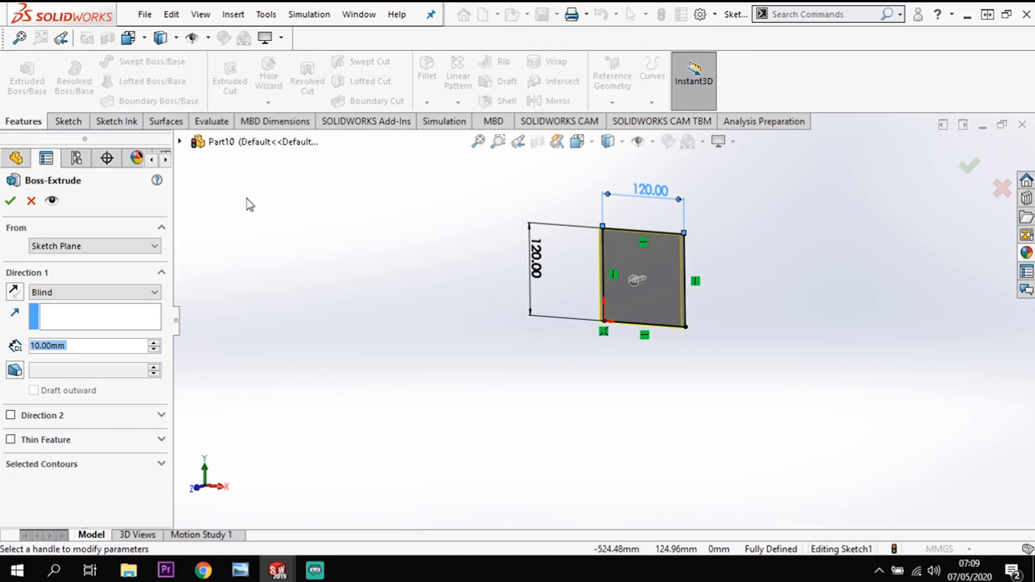
pyautogui.moveTo(739, 349)
pyautogui.mouseDown(button='middle')
pyautogui.moveTo(734, 362)
pyautogui.moveTo(715, 349)
pyautogui.mouseUp(button='middle')
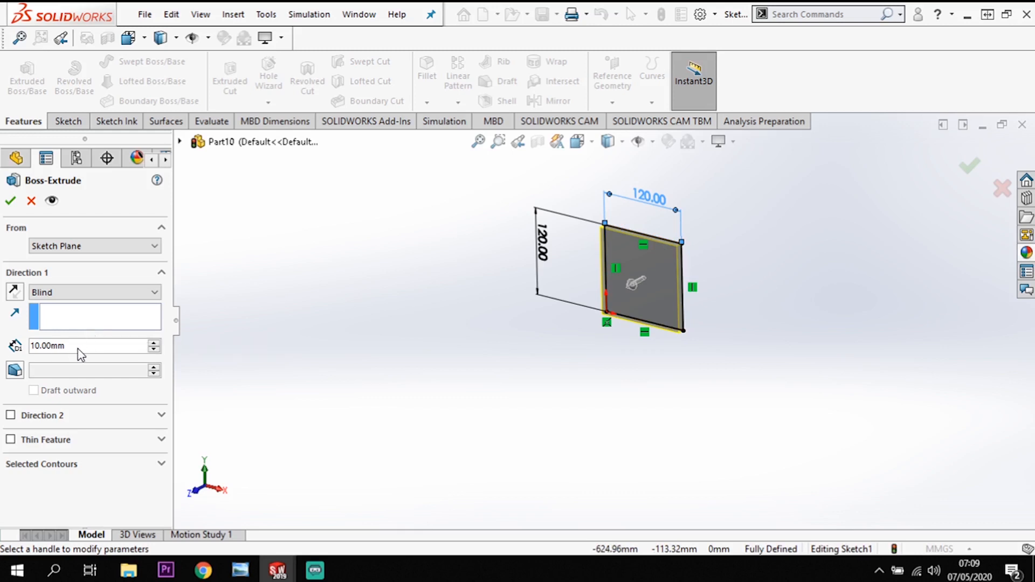
pyautogui.moveTo(95, 343); pyautogui.dragTo(8, 350)
pyautogui.write('90')
pyautogui.press('Return')
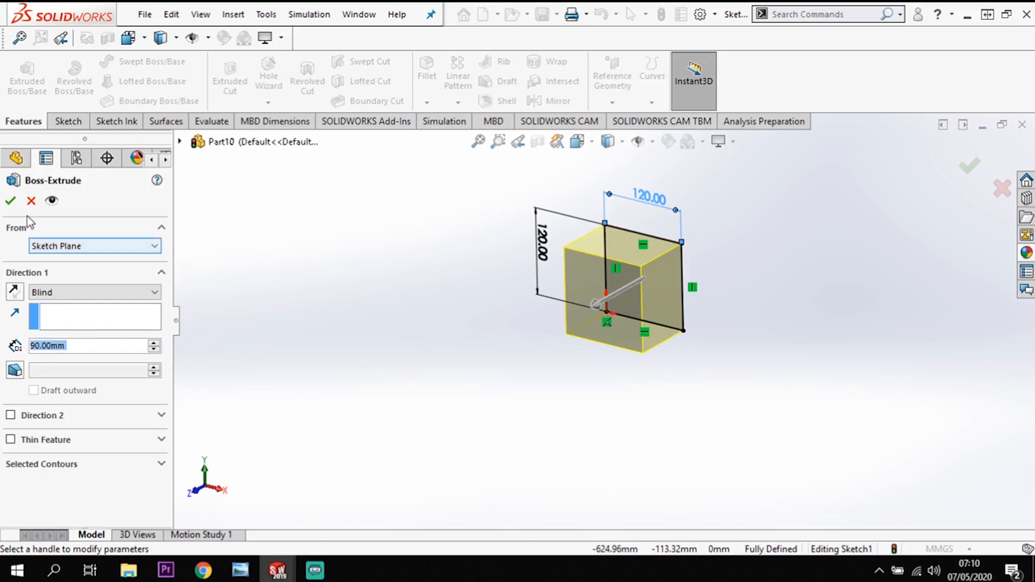
pyautogui.click(10, 201)
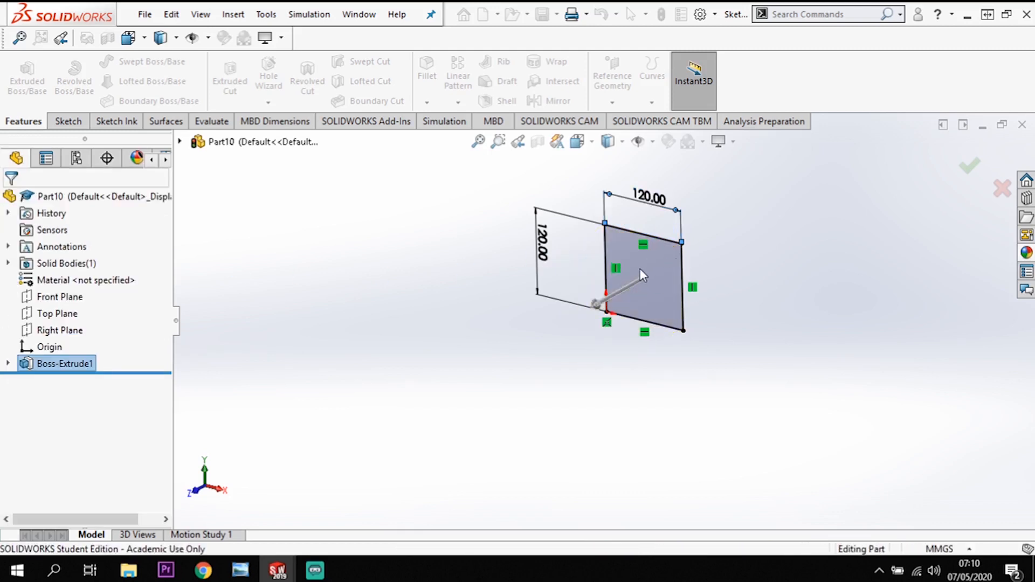
pyautogui.scroll(-2, 670, 283)
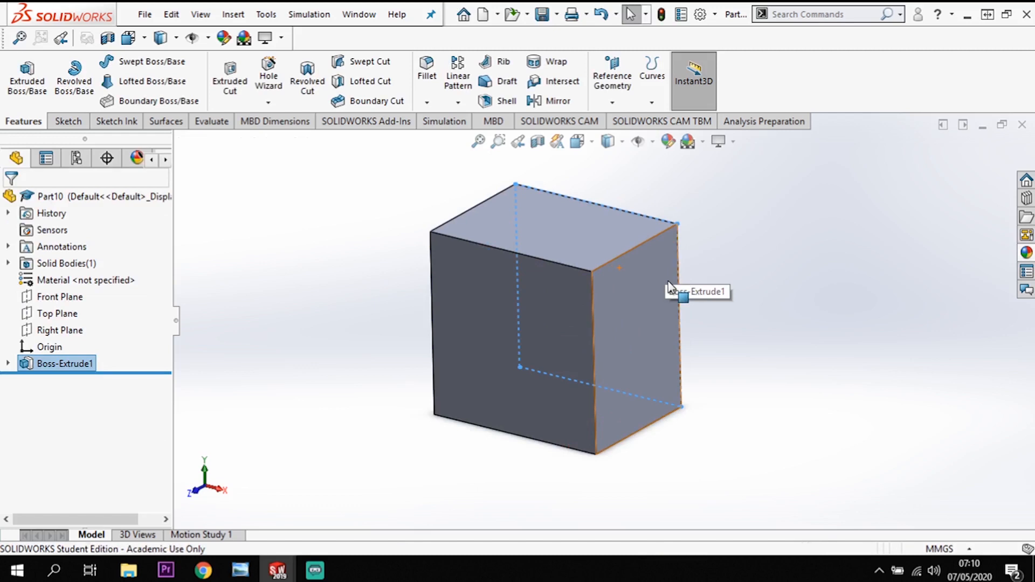
pyautogui.scroll(1, 671, 283)
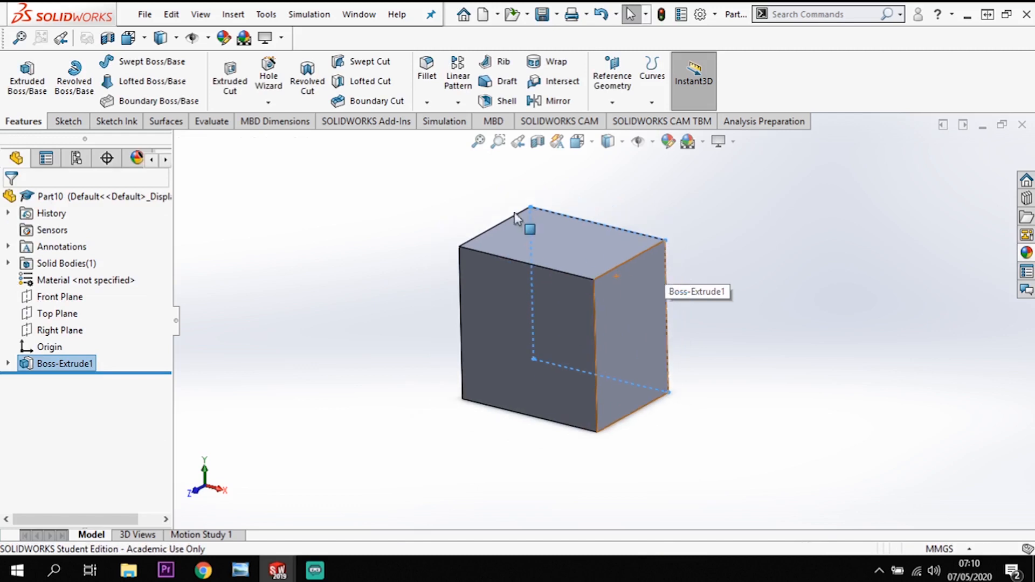
# Fillet the block's four 90 mm depth-direction edges with a 10 mm symmetric radius.
pyautogui.click(427, 78)
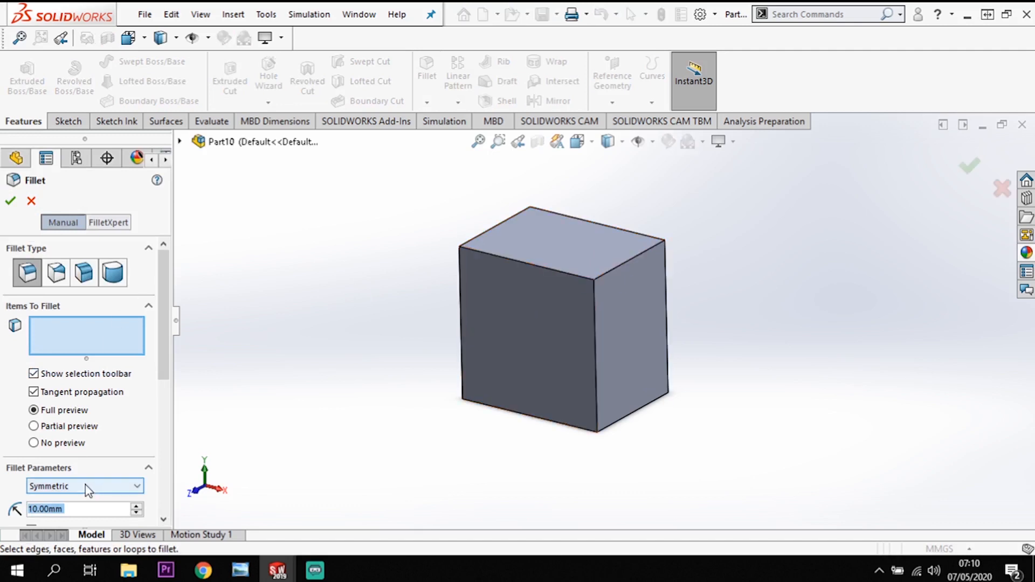
pyautogui.click(633, 258)
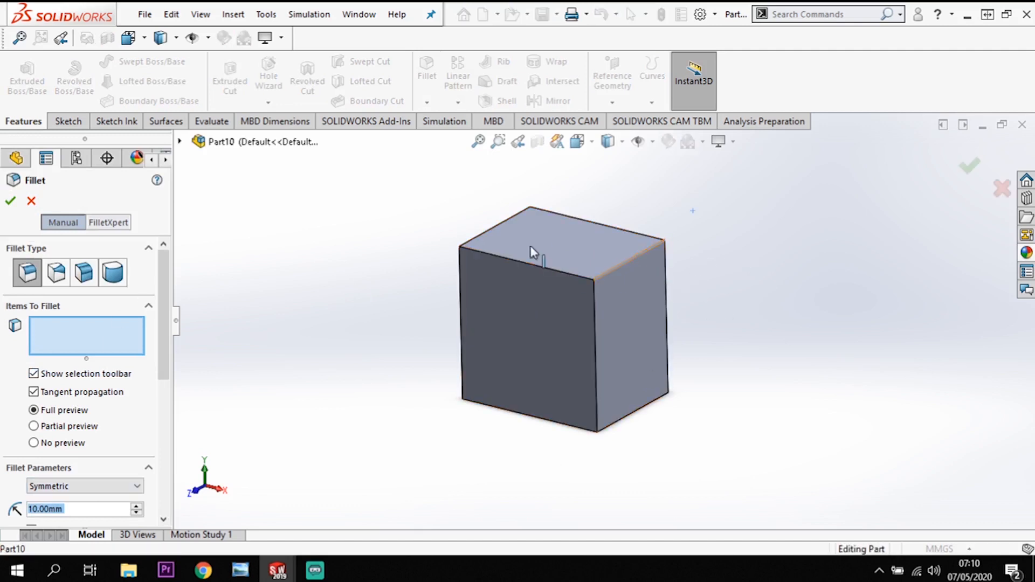
pyautogui.click(505, 225)
pyautogui.click(474, 399)
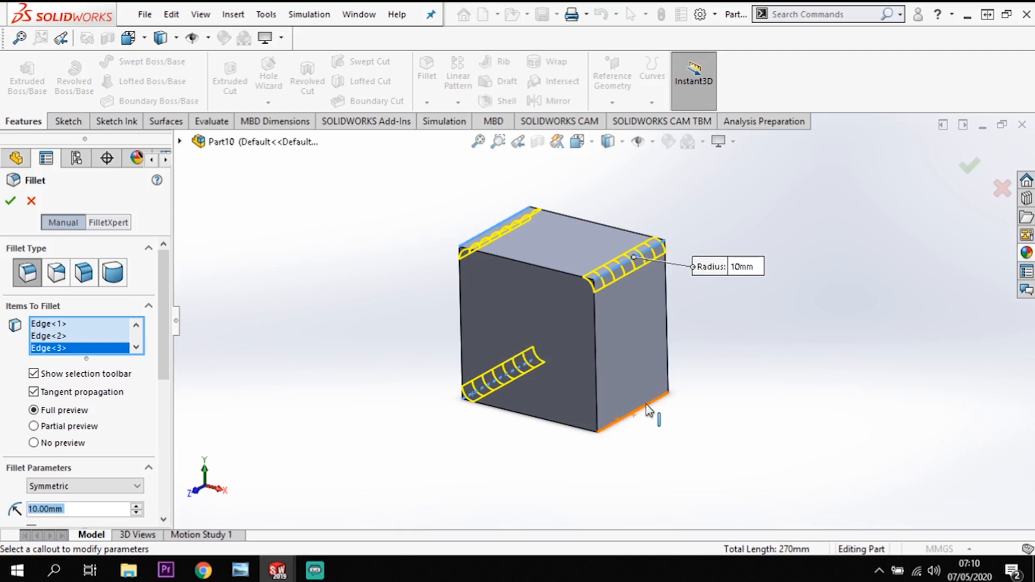
pyautogui.click(649, 416)
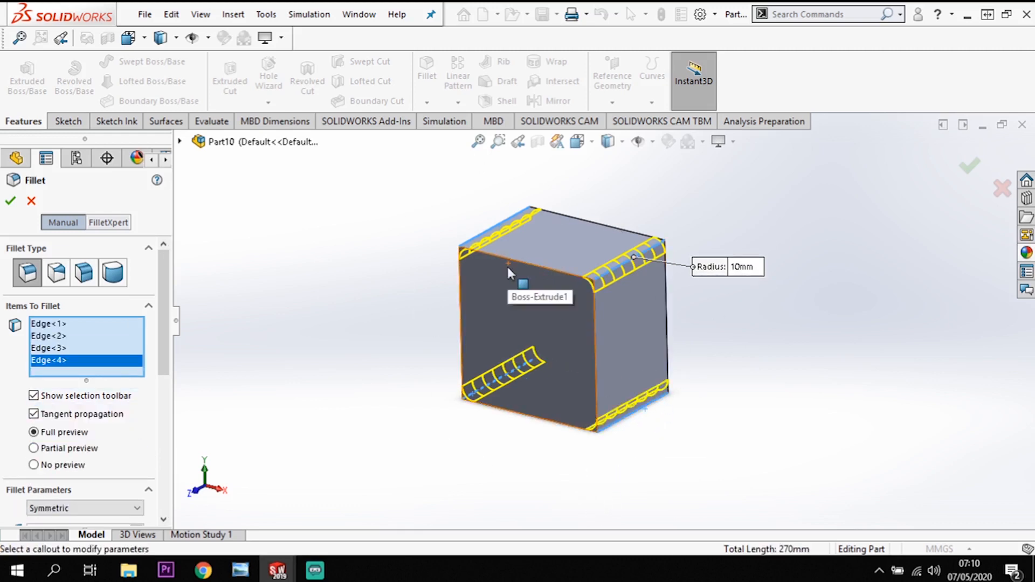
pyautogui.click(12, 209)
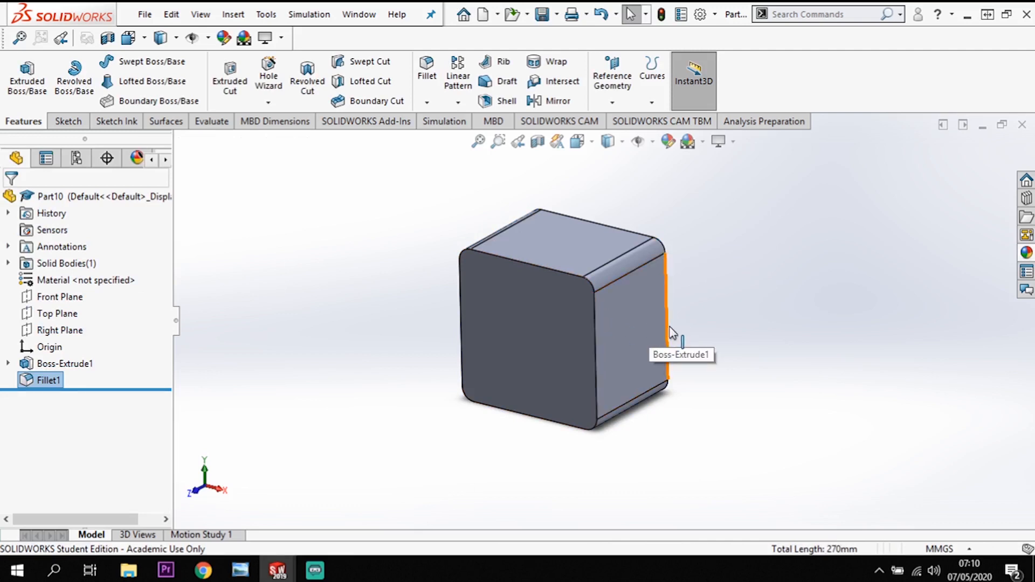
# Shell the filleted block to a 4 mm wall thickness, removing its front face.
pyautogui.scroll(-1, 670, 328)
pyautogui.scroll(1, 671, 327)
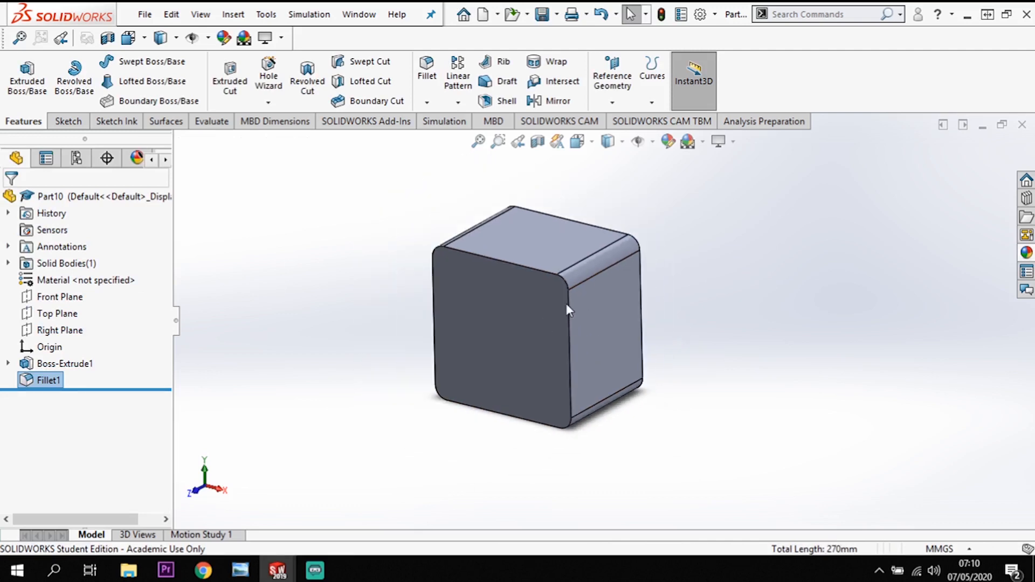
pyautogui.click(507, 319)
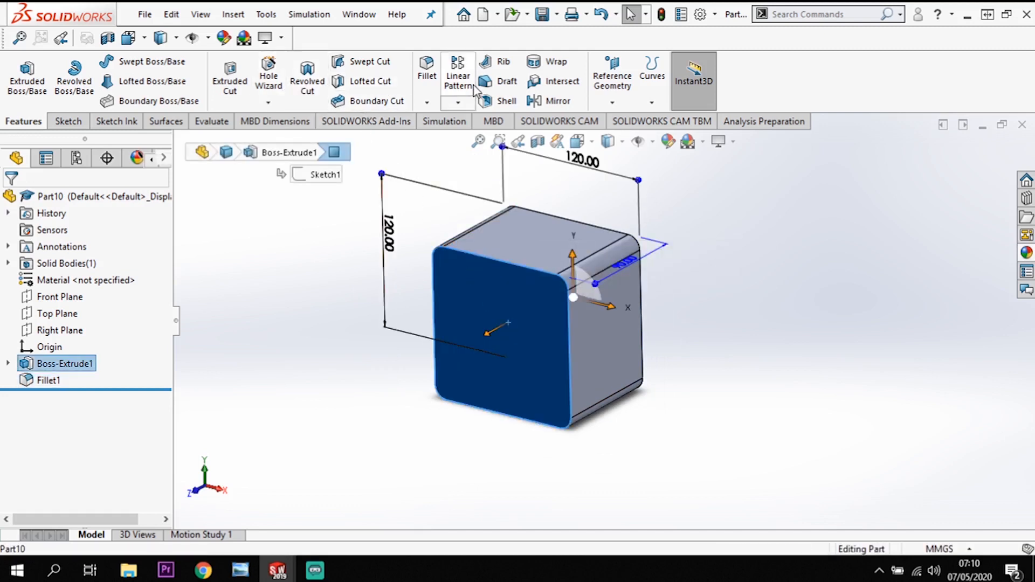
pyautogui.click(500, 101)
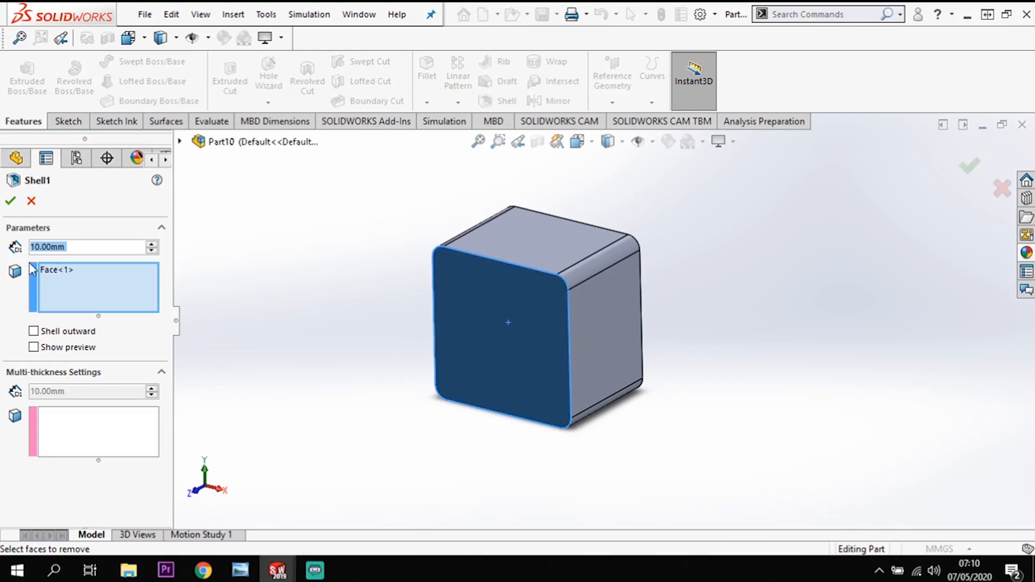
pyautogui.write('4')
pyautogui.press('Return')
pyautogui.click(10, 203)
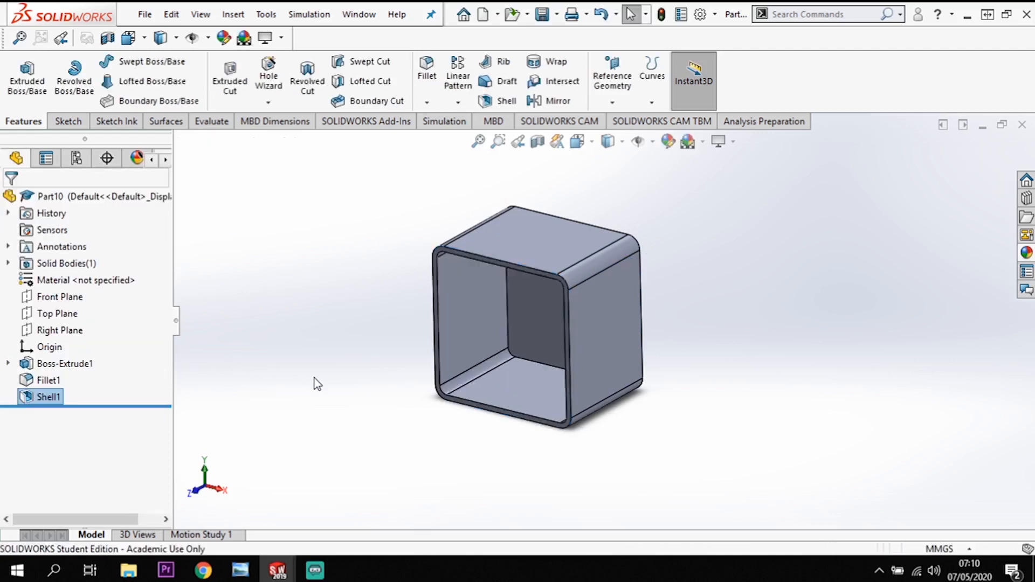
# Start a sketch on the open front rim face and convert the rim's upper outer edge into sketch geometry.
pyautogui.moveTo(361, 399); pyautogui.dragTo(512, 270, button='middle')
pyautogui.scroll(-6, 517, 274)
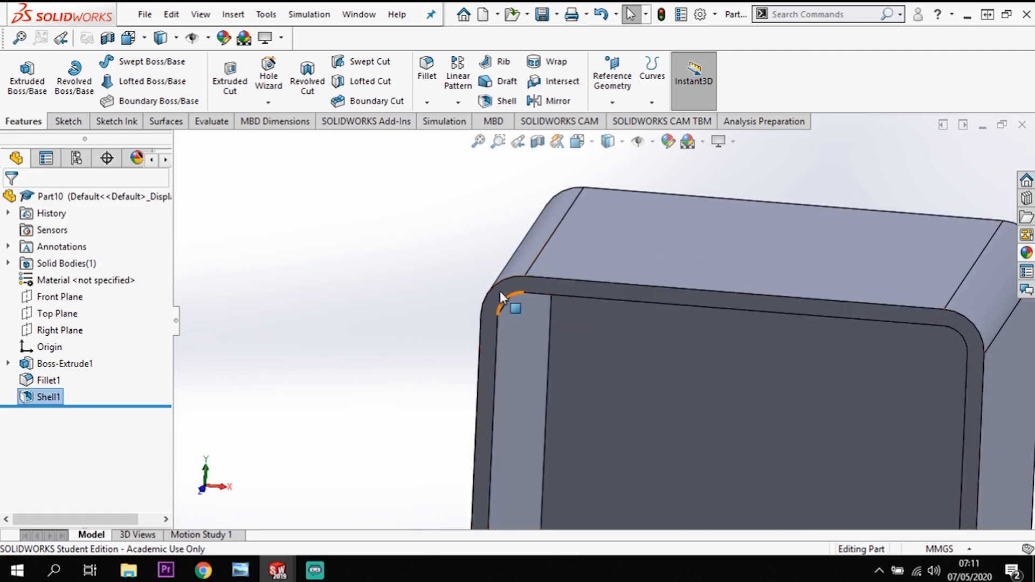
pyautogui.moveTo(432, 264); pyautogui.dragTo(530, 288, button='middle')
pyautogui.click(527, 282)
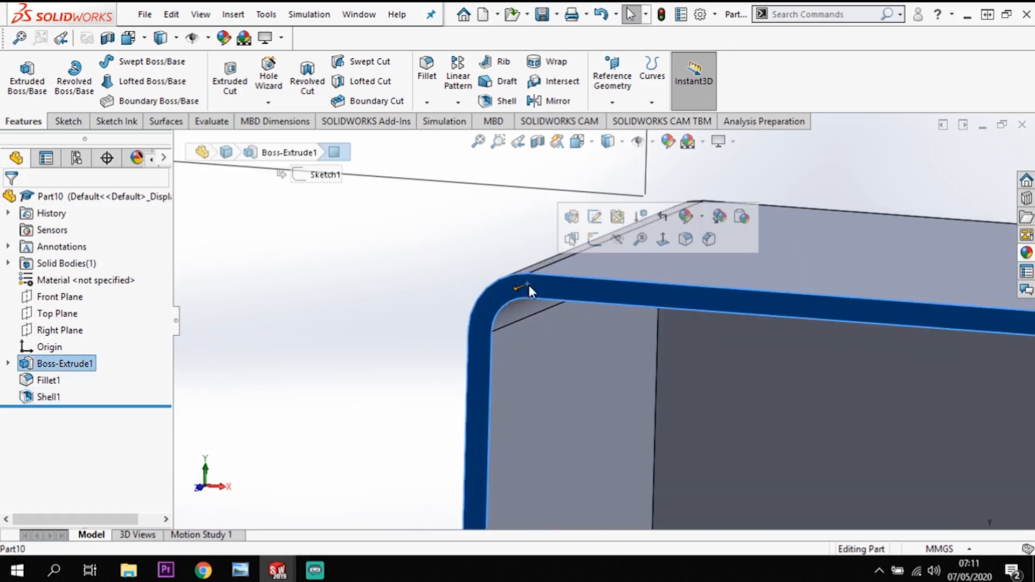
pyautogui.click(596, 240)
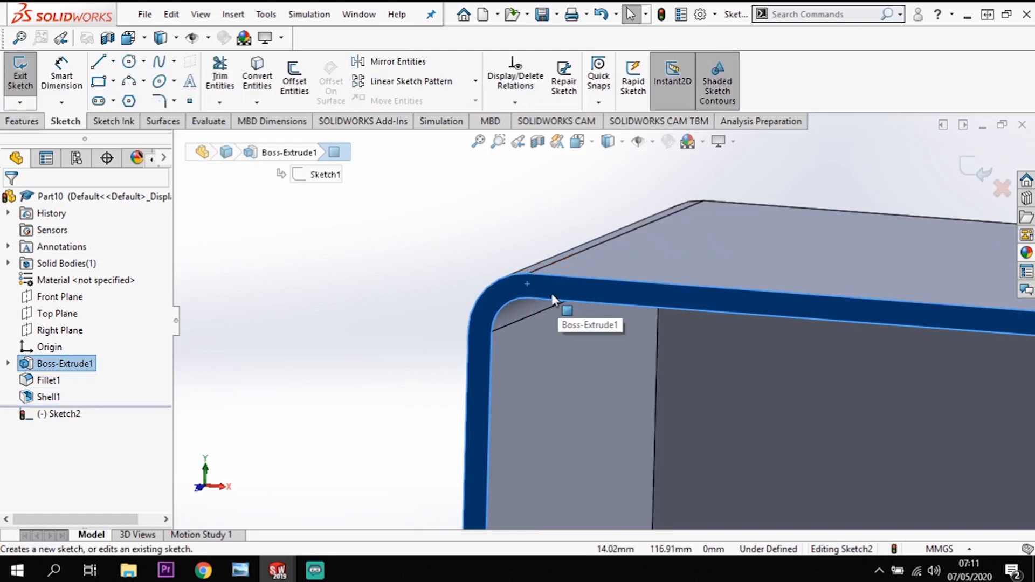
pyautogui.click(574, 276)
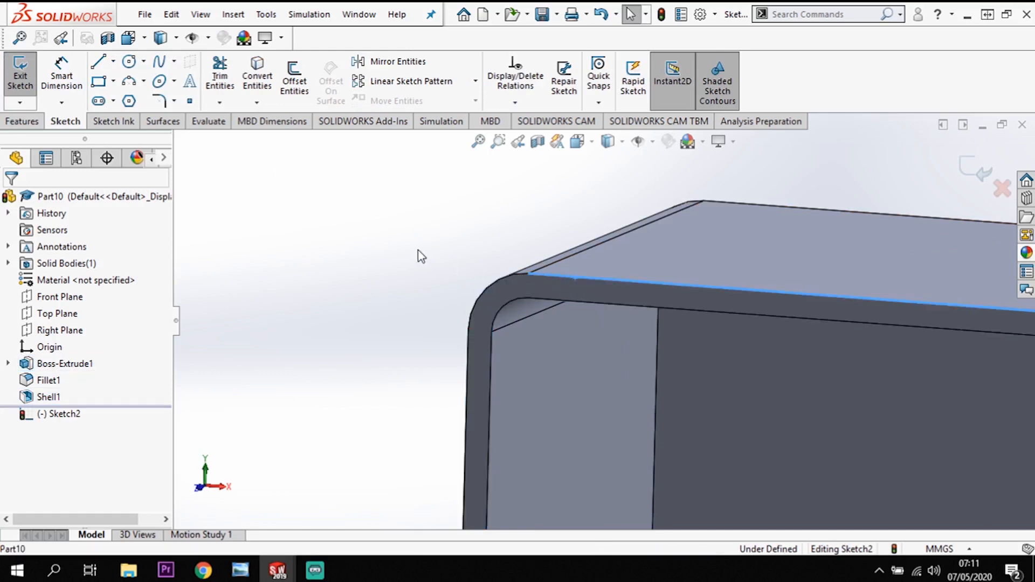
pyautogui.click(264, 80)
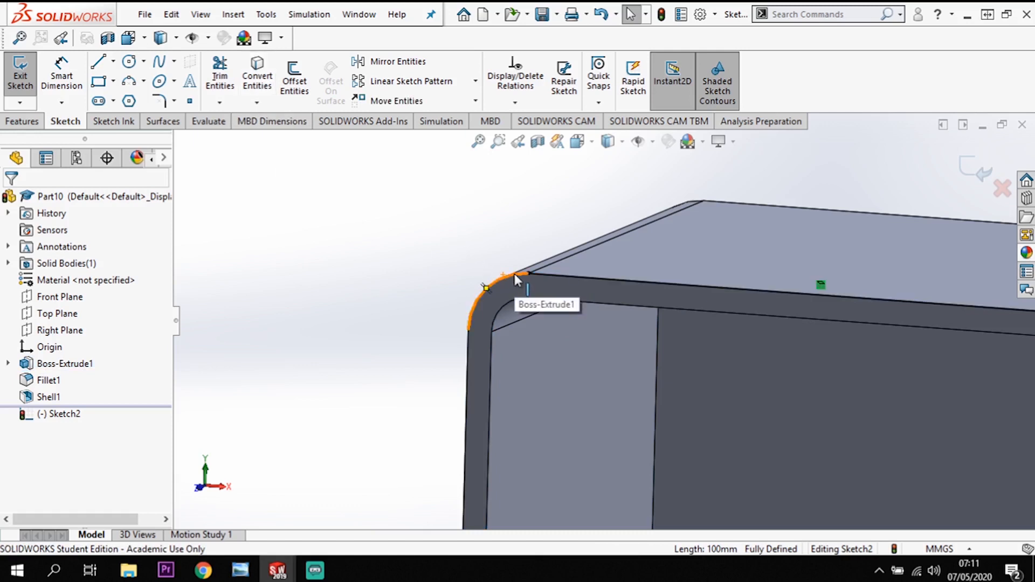
# Convert the remaining outer straight edges and corner arcs of the rim to complete the closed outline.
pyautogui.click(467, 358)
pyautogui.scroll(5, 479, 374)
pyautogui.scroll(2, 667, 463)
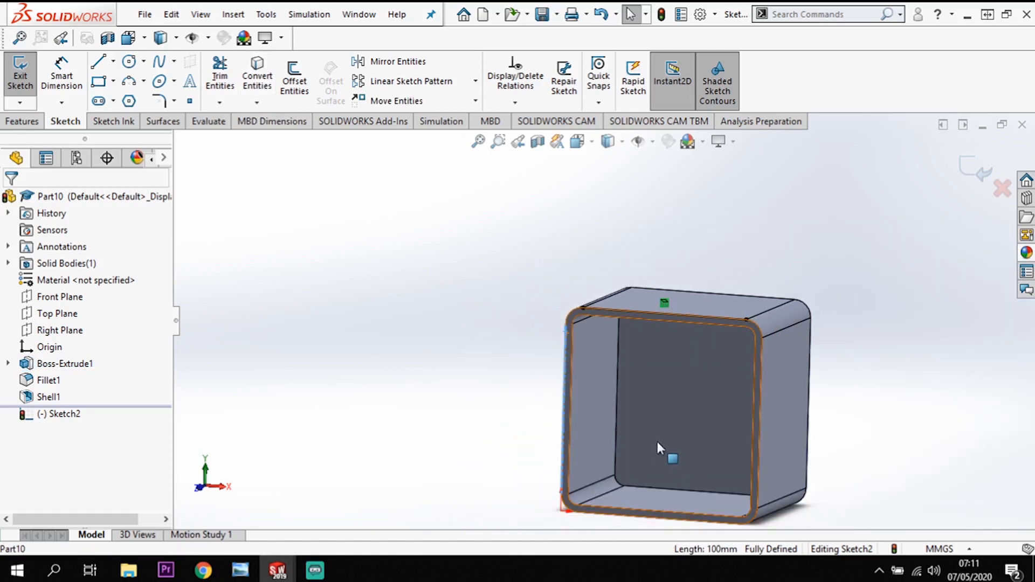
pyautogui.scroll(-4, 655, 448)
pyautogui.click(511, 201)
pyautogui.keyDown('ctrl'); pyautogui.click(502, 247); pyautogui.keyUp('ctrl')
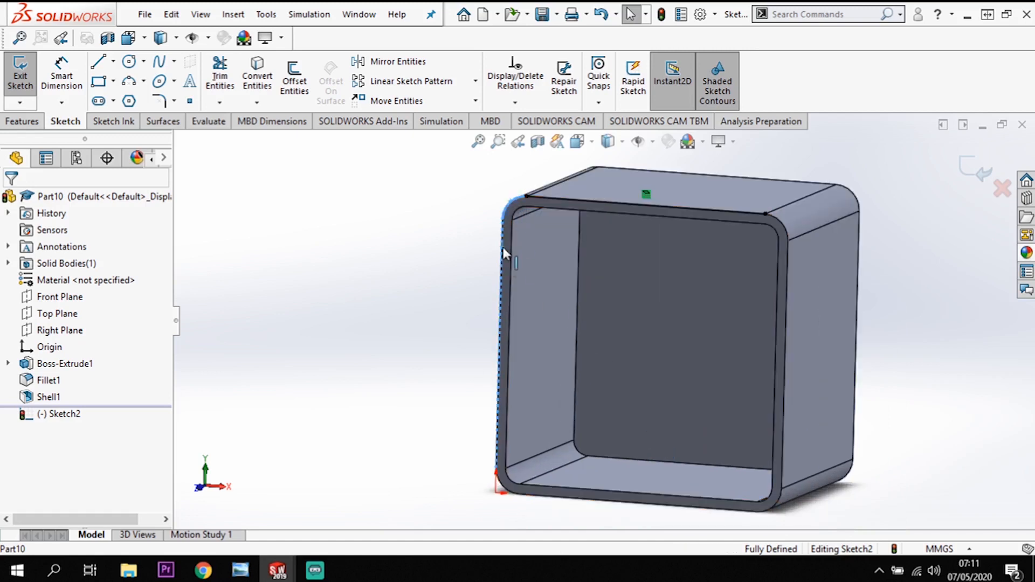
pyautogui.keyDown('ctrl'); pyautogui.click(499, 487); pyautogui.keyUp('ctrl')
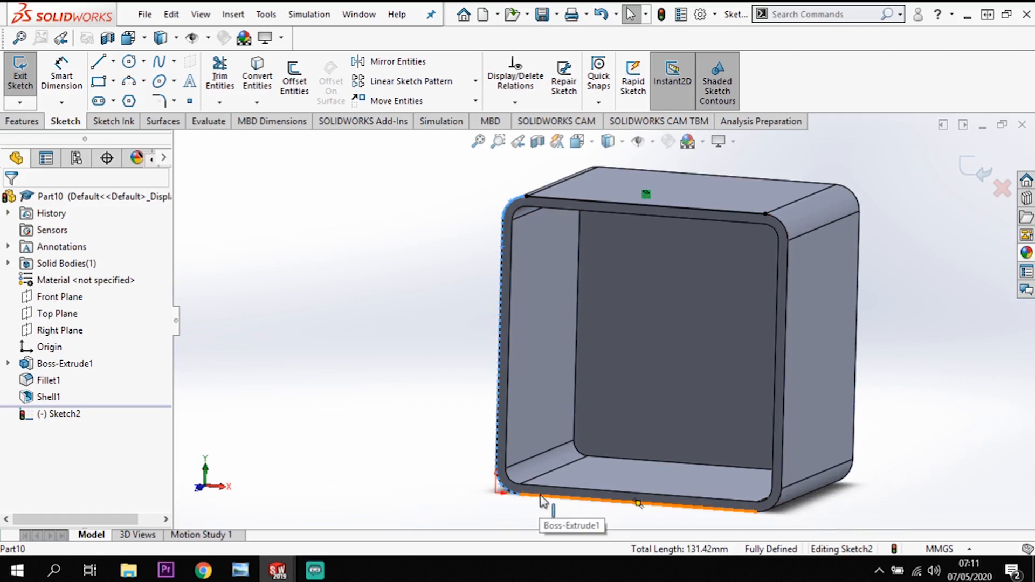
pyautogui.keyDown('ctrl'); pyautogui.click(540, 497); pyautogui.keyUp('ctrl')
pyautogui.keyDown('ctrl'); pyautogui.click(779, 494); pyautogui.keyUp('ctrl')
pyautogui.keyDown('ctrl'); pyautogui.click(782, 470); pyautogui.keyUp('ctrl')
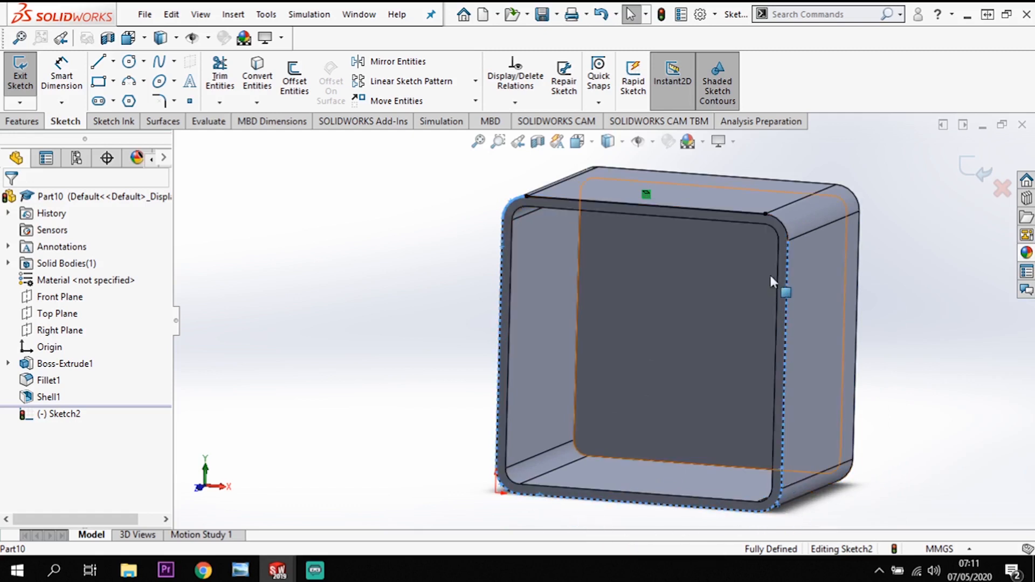
pyautogui.keyDown('ctrl'); pyautogui.click(783, 227); pyautogui.keyUp('ctrl')
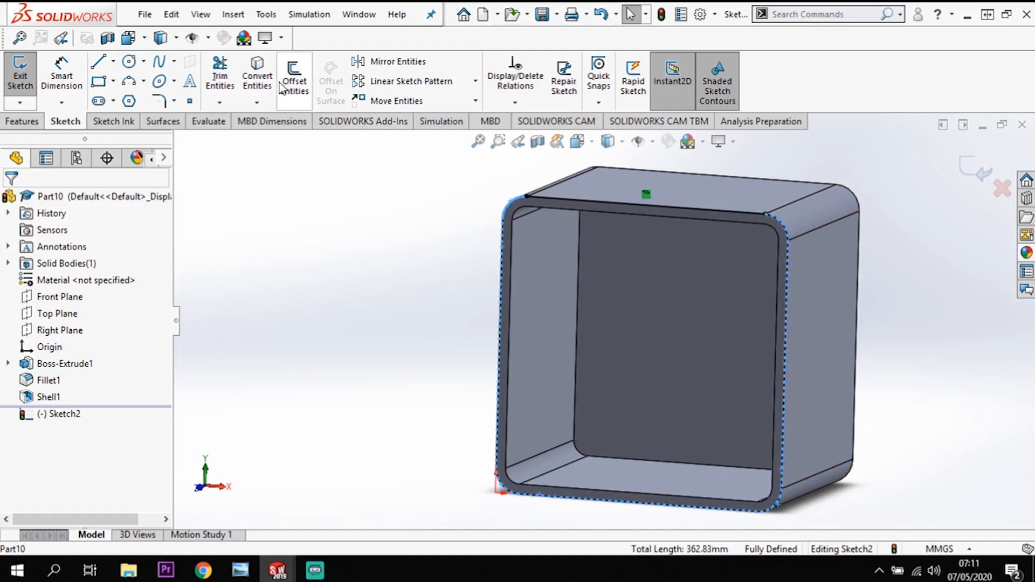
pyautogui.click(257, 76)
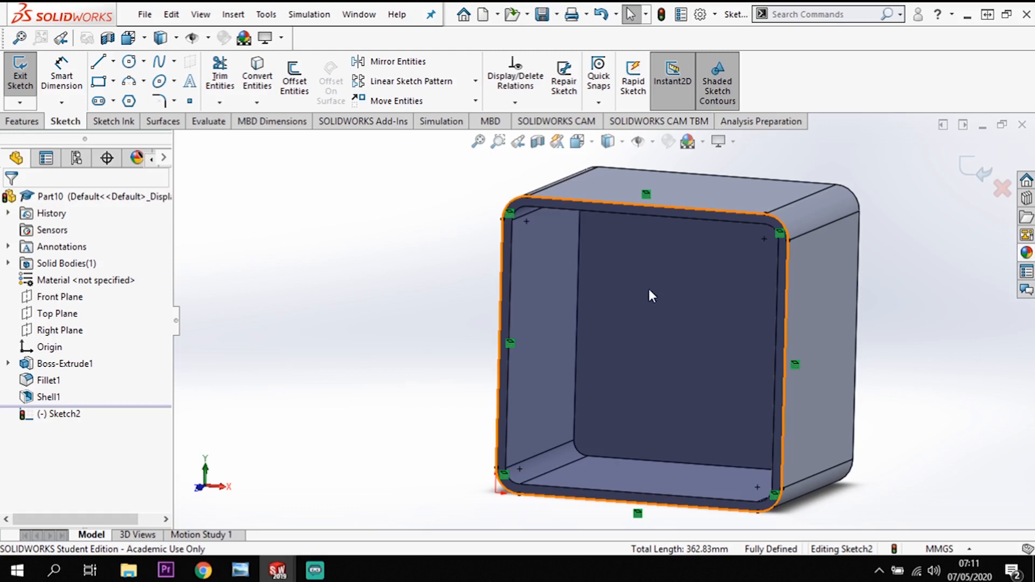
# Offset the whole converted outline chain 2 mm inward.
pyautogui.click(567, 199)
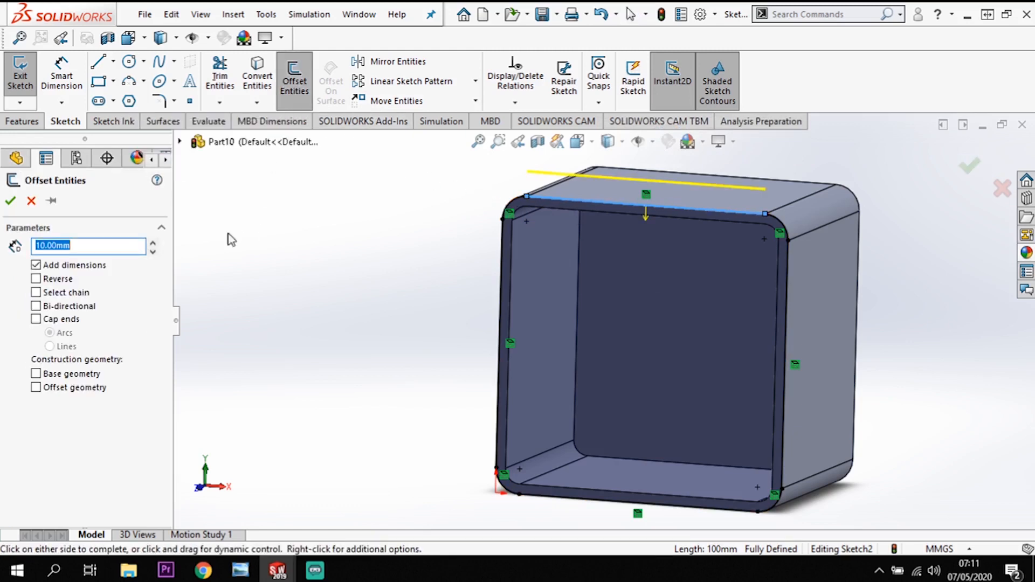
pyautogui.click(36, 293)
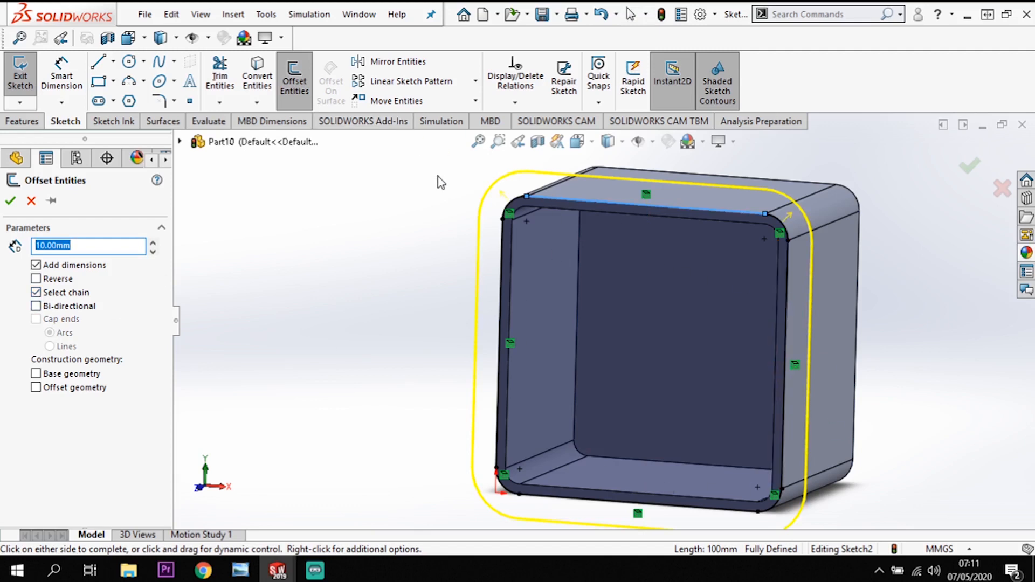
pyautogui.write('2')
pyautogui.click(561, 302)
# Extrude-cut the band between the rim outline and its inner offset as a blind cut 20 mm deep.
pyautogui.scroll(-5, 550, 245)
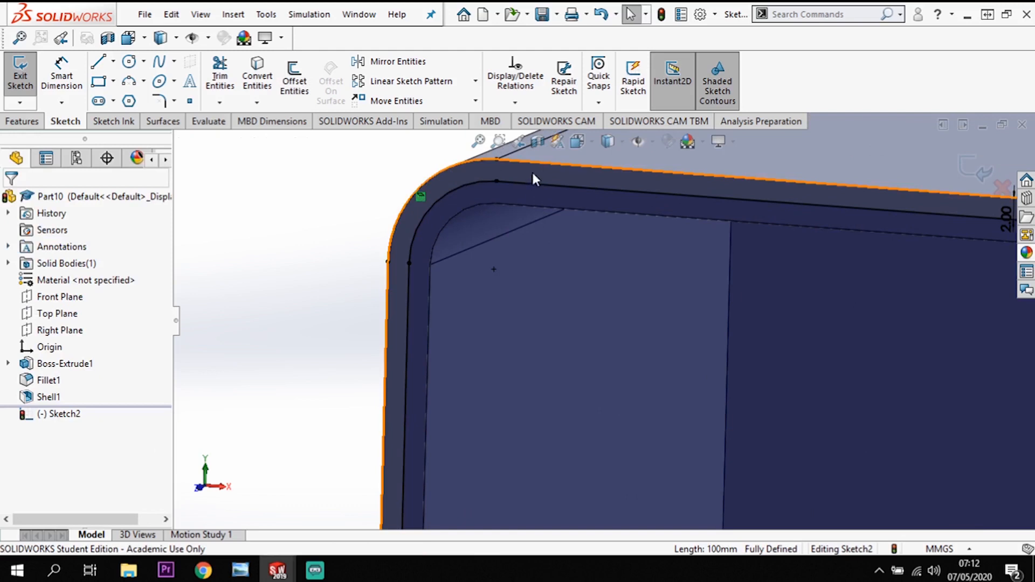
pyautogui.scroll(4, 537, 184)
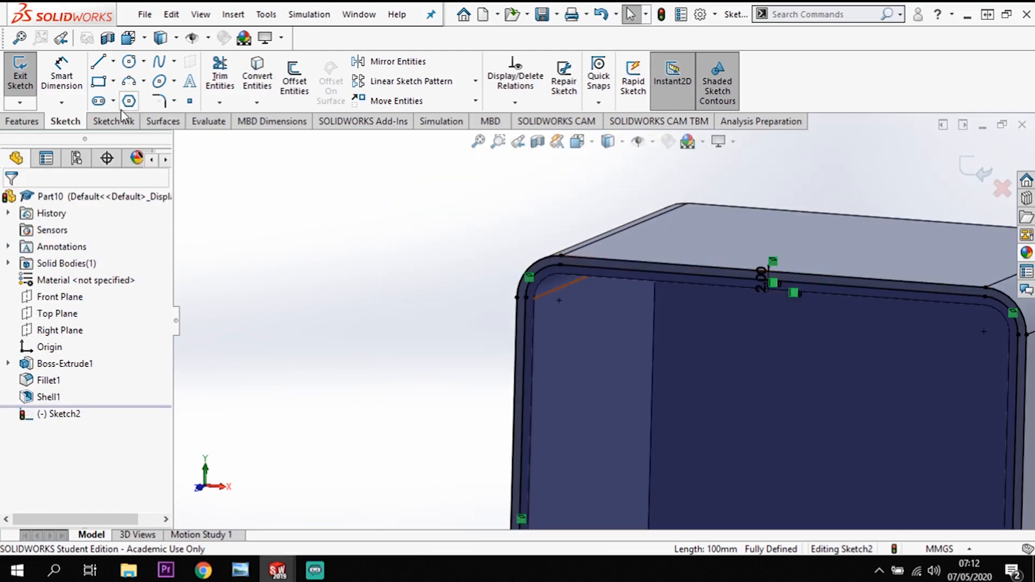
pyautogui.click(25, 121)
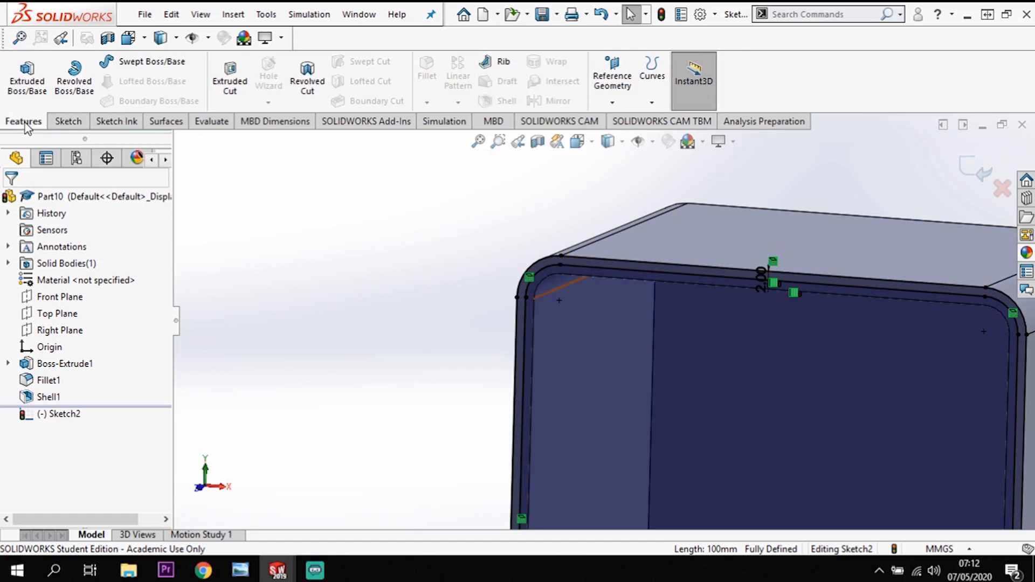
pyautogui.click(230, 89)
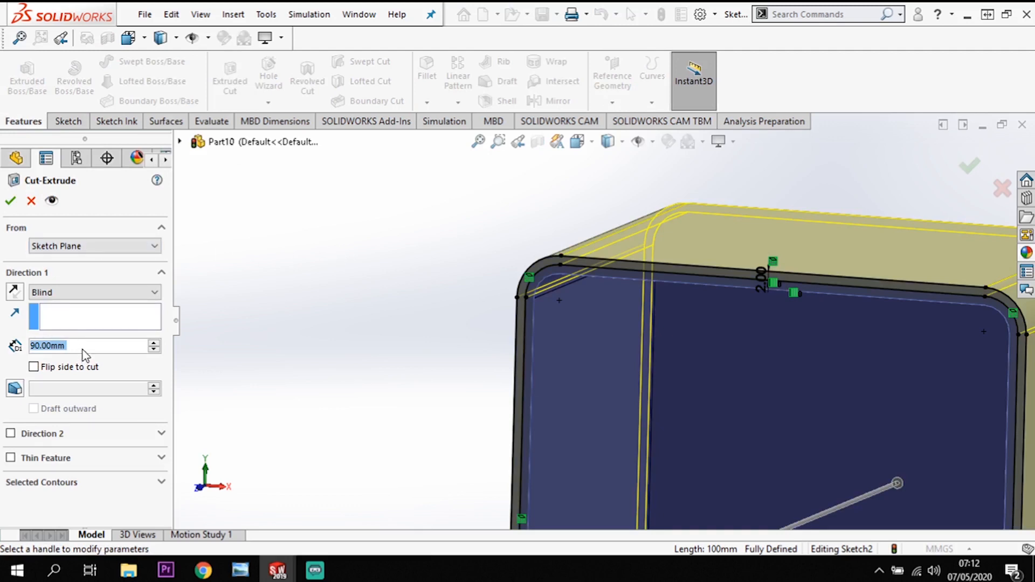
pyautogui.write('20')
pyautogui.press('Return')
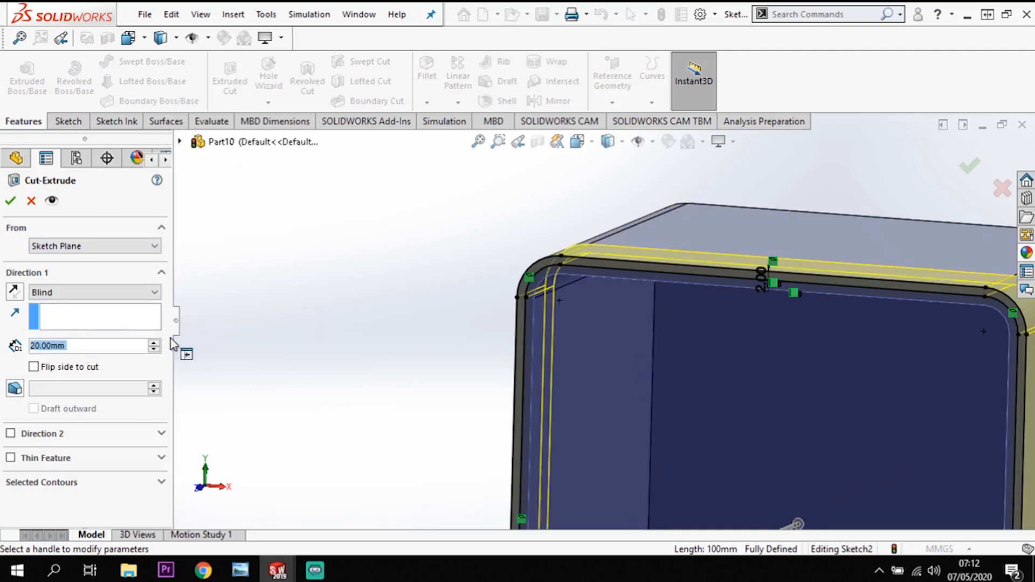
pyautogui.click(11, 201)
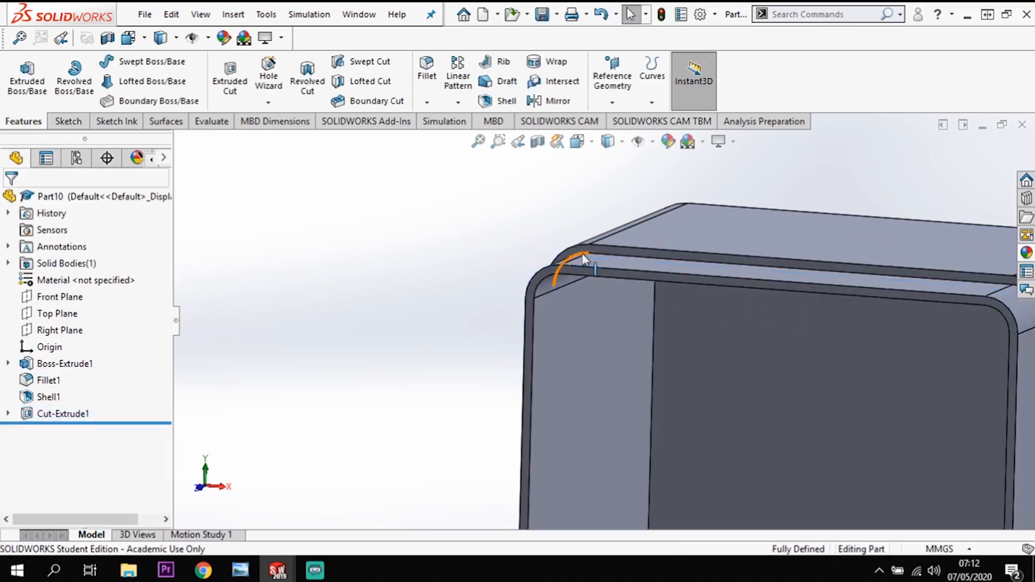
# Apply a dark blue colour from the standard palette to the whole solid body.
pyautogui.moveTo(585, 259); pyautogui.dragTo(604, 267, button='middle')
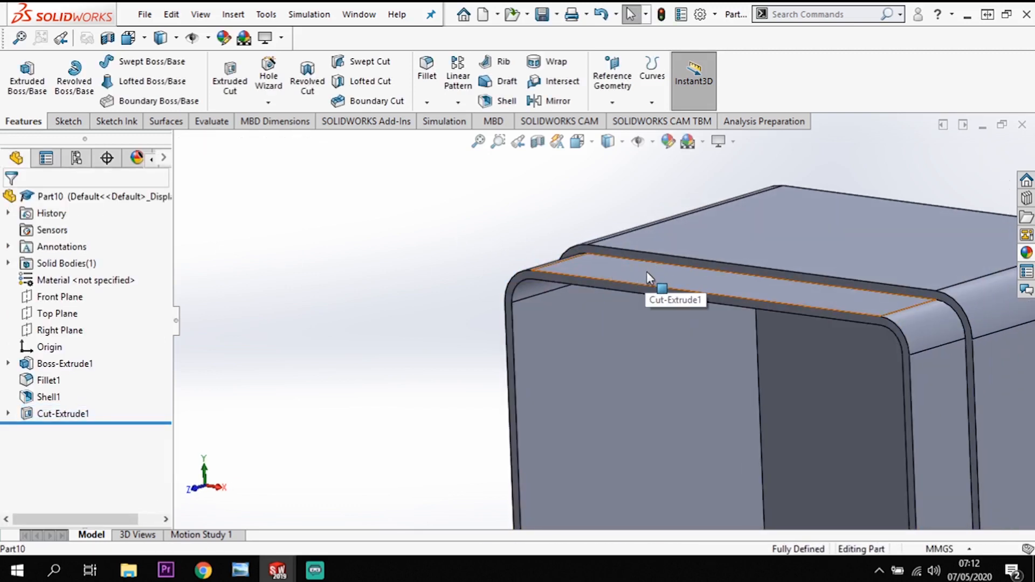
pyautogui.scroll(5, 646, 271)
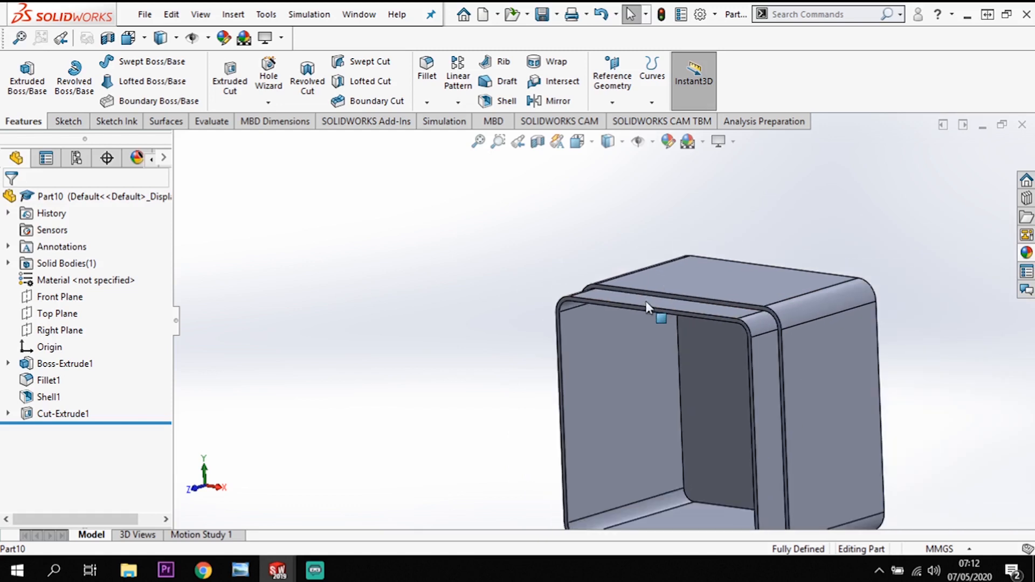
pyautogui.scroll(3, 646, 305)
pyautogui.rightClick(719, 366)
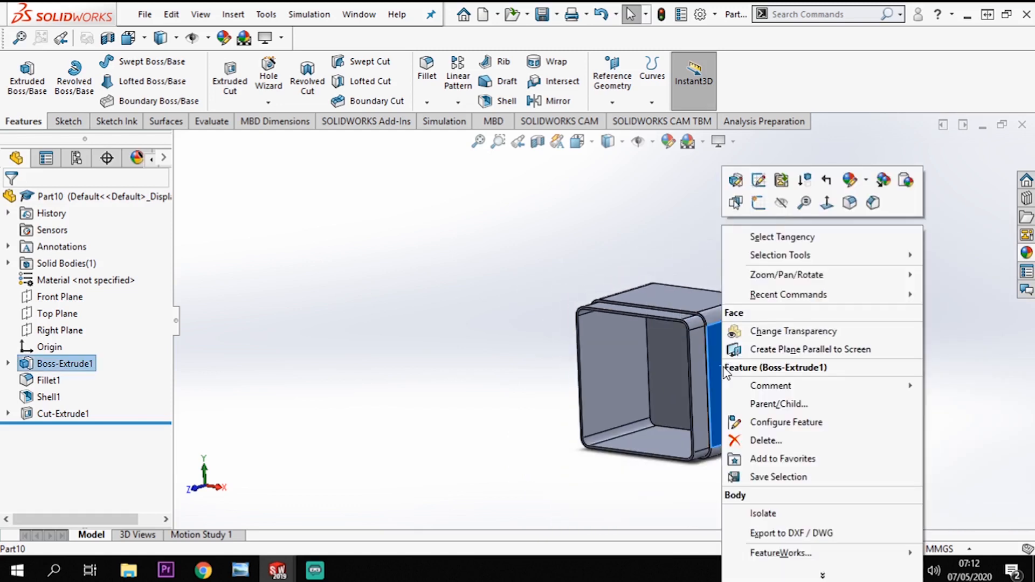
pyautogui.click(851, 183)
pyautogui.click(879, 244)
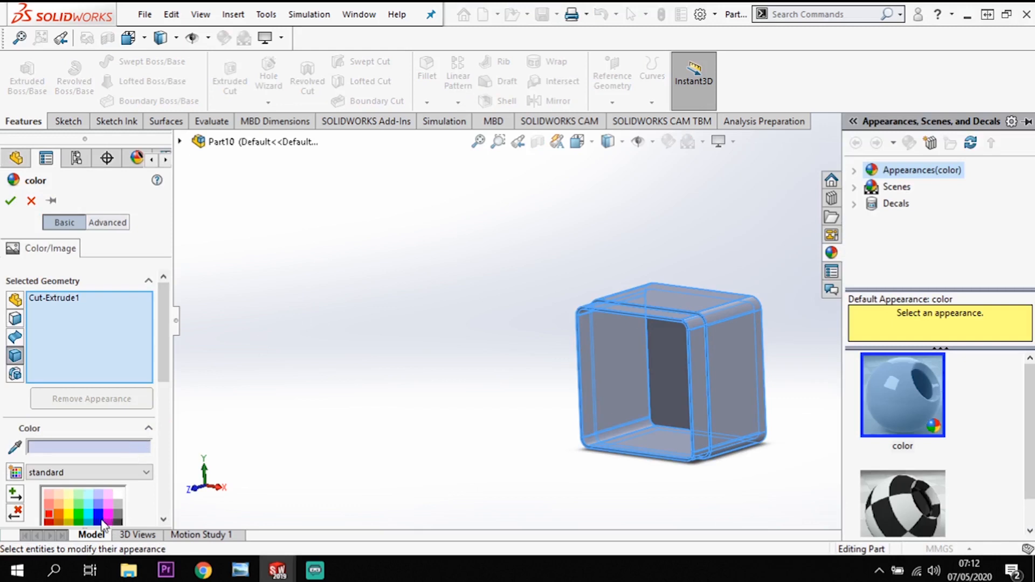
pyautogui.click(99, 519)
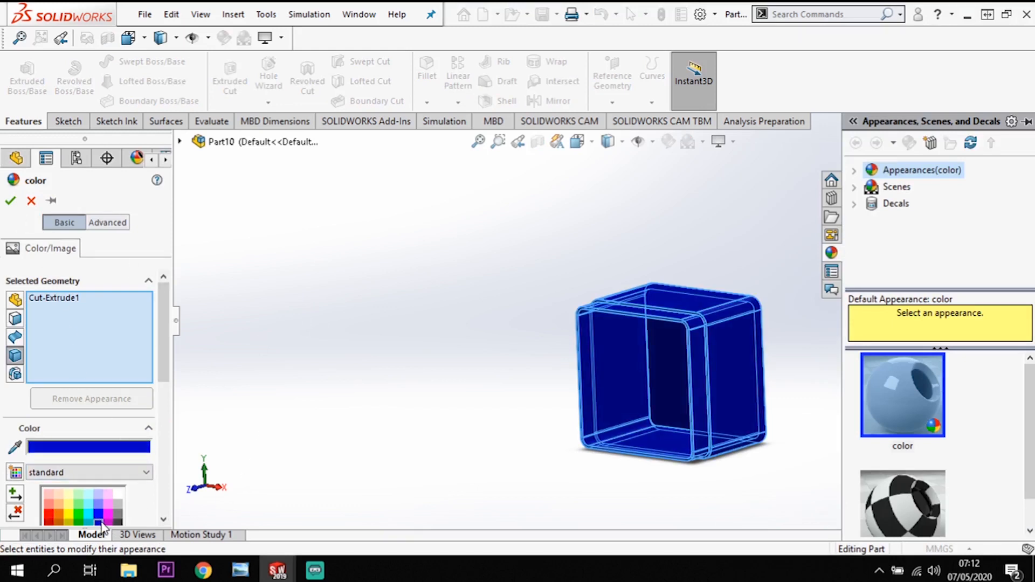
pyautogui.click(10, 201)
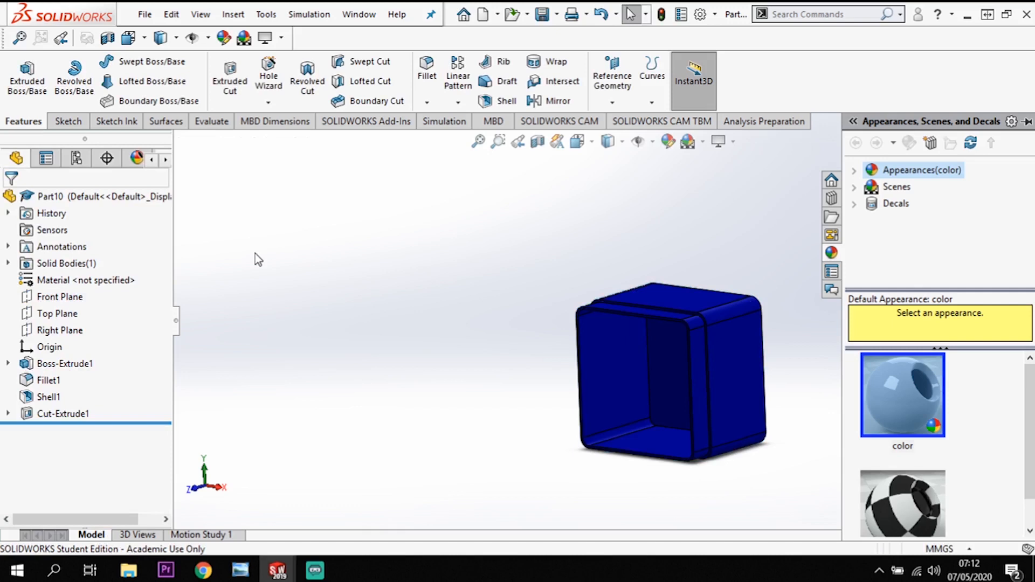
pyautogui.scroll(-2, 738, 427)
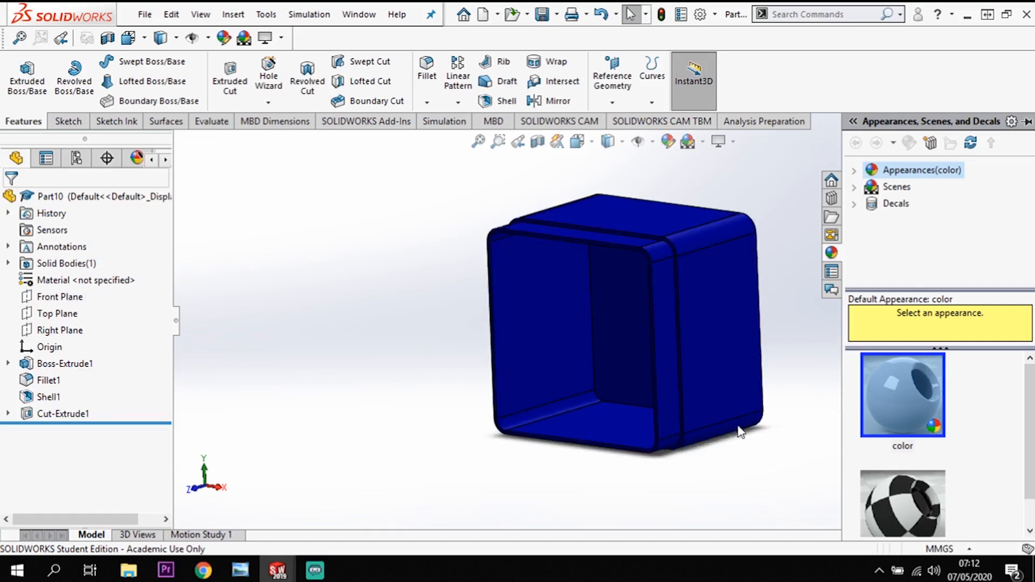
pyautogui.scroll(1, 768, 292)
pyautogui.scroll(-1, 772, 298)
pyautogui.scroll(-1, 668, 190)
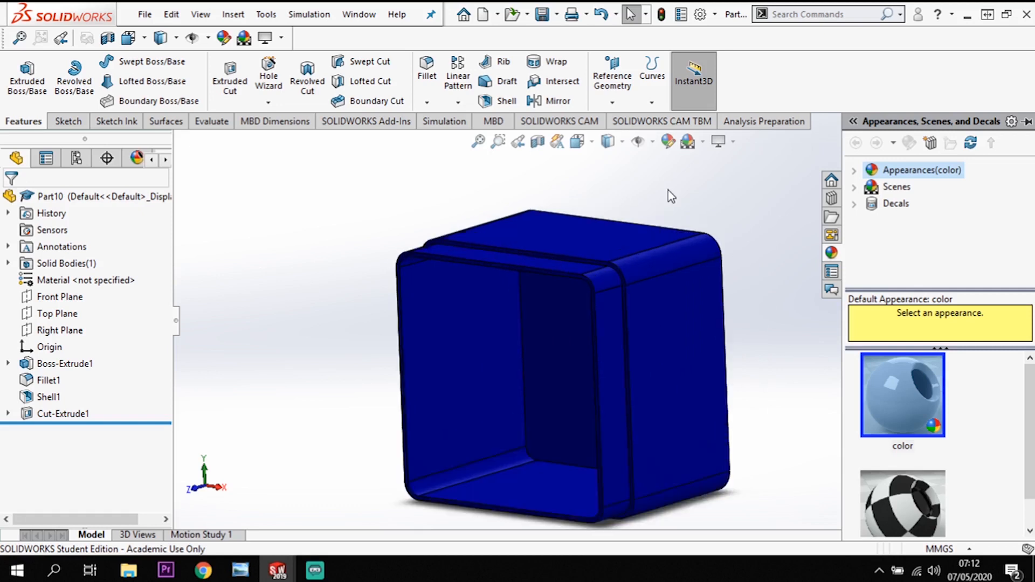
pyautogui.scroll(1, 701, 315)
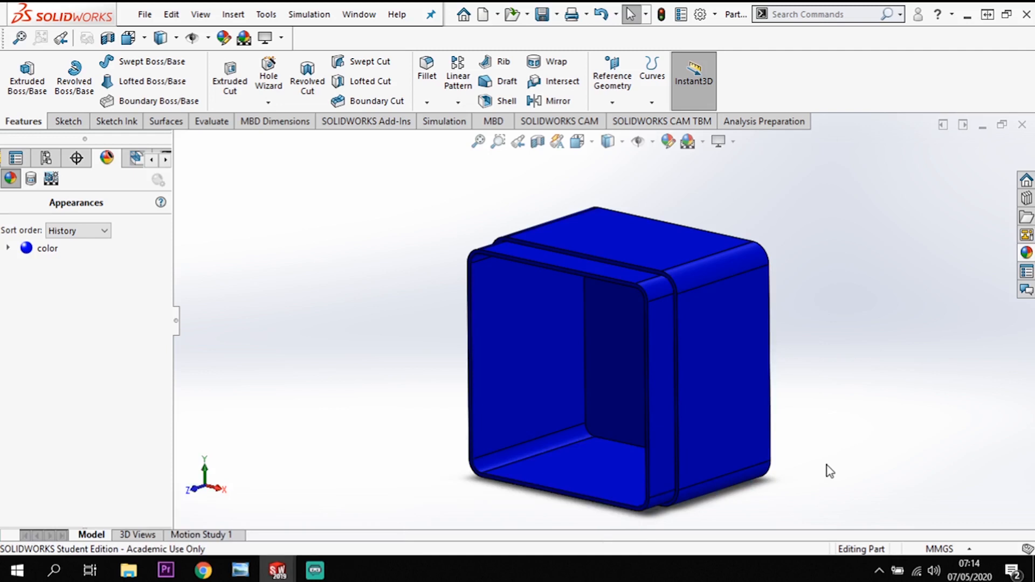
# Create a new assembly document.
pyautogui.click(145, 14)
pyautogui.moveTo(171, 14)
pyautogui.click(161, 38)
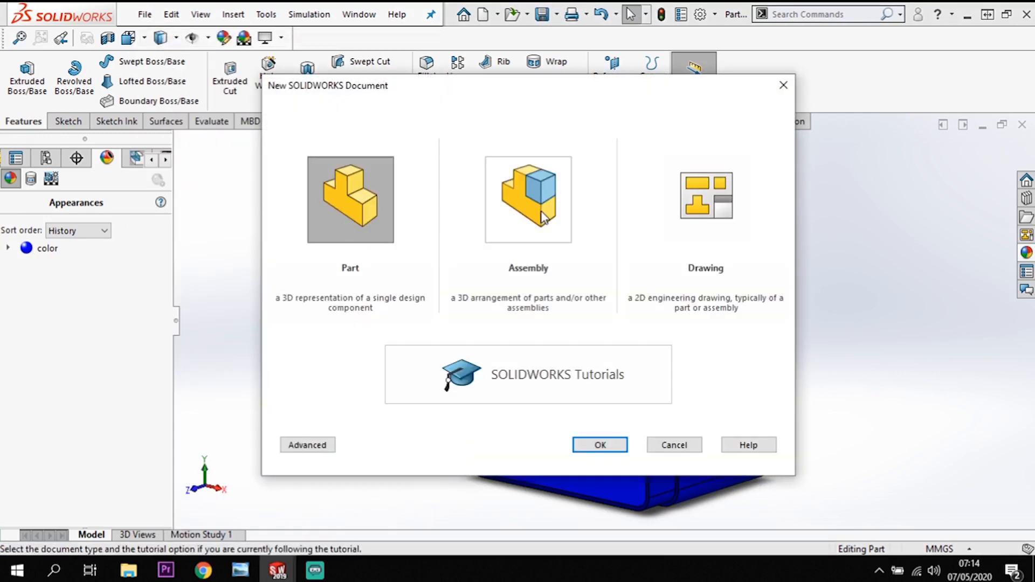
pyautogui.click(543, 218)
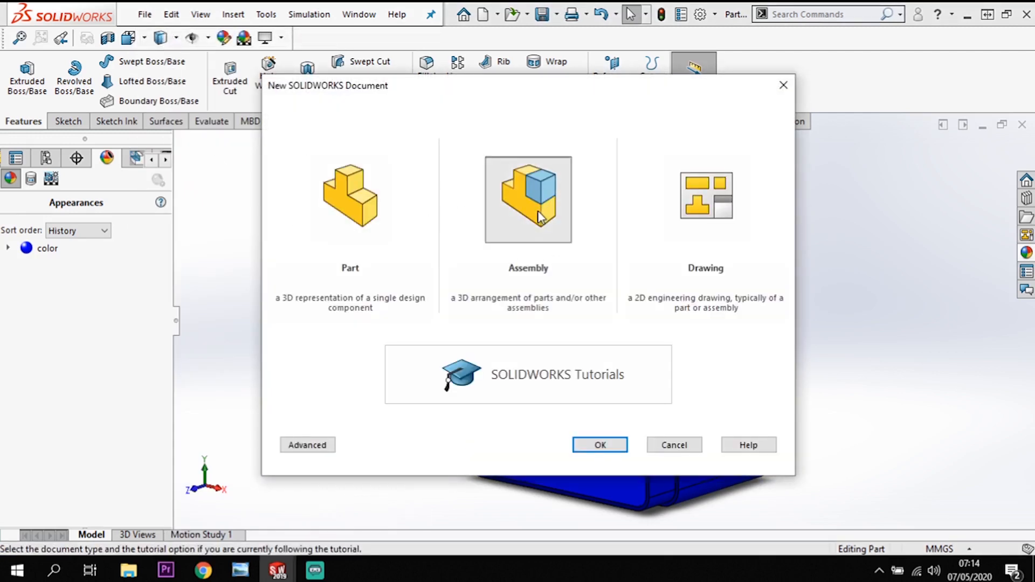
pyautogui.click(600, 446)
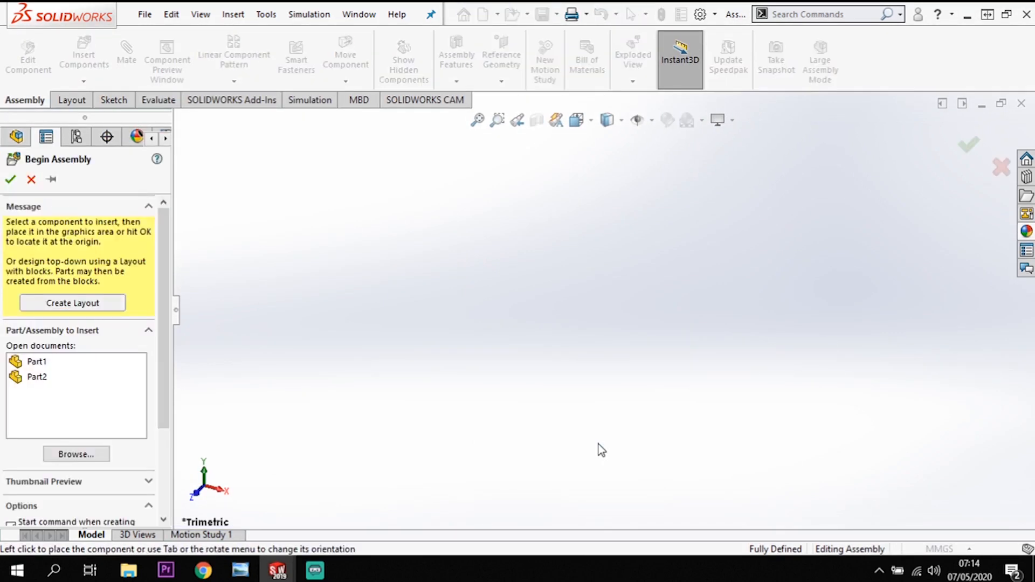
# Insert Part1 as the first component and place Part2 beside it in the assembly.
pyautogui.click(43, 368)
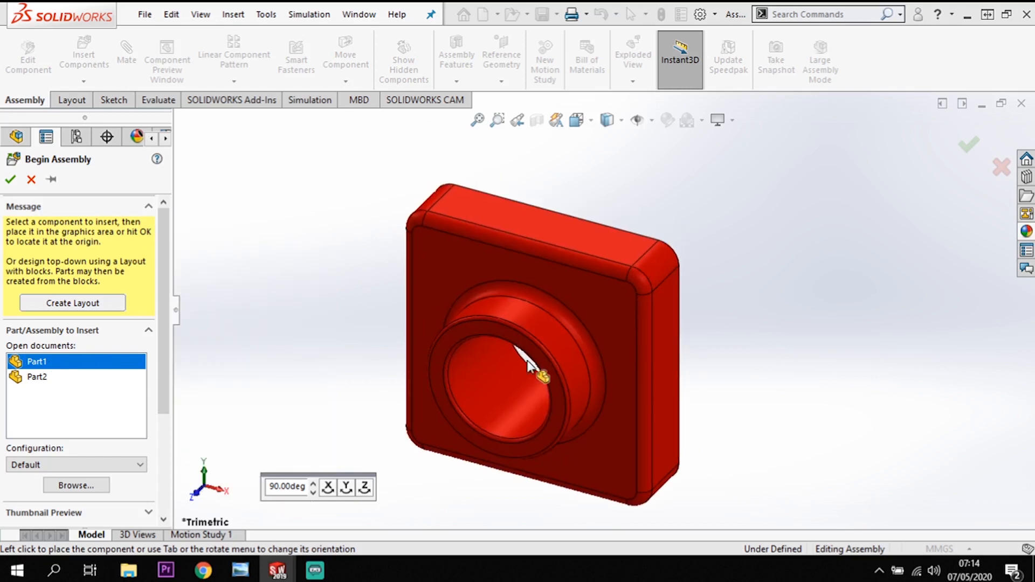
pyautogui.click(528, 364)
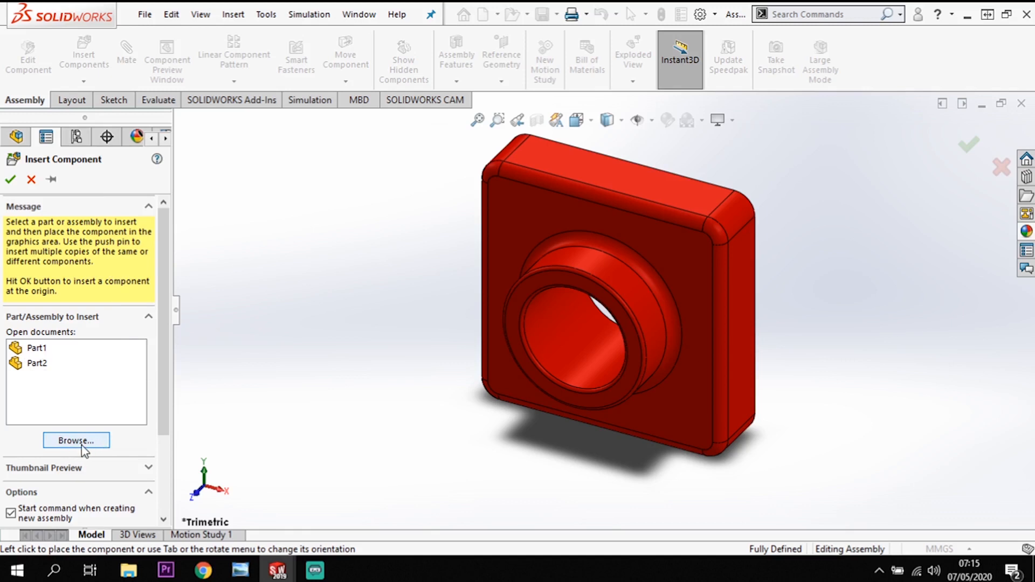
pyautogui.click(27, 365)
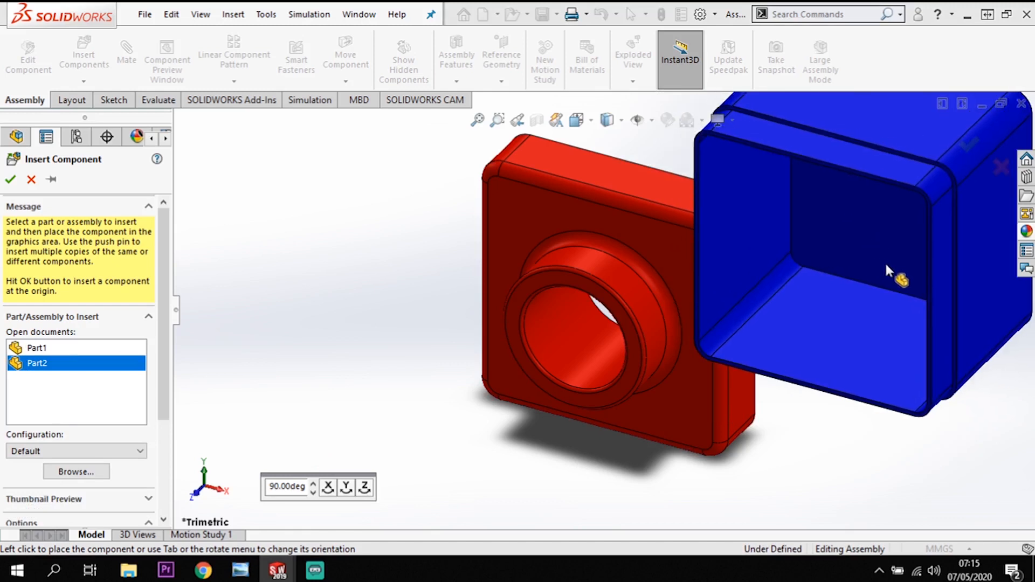
pyautogui.click(891, 264)
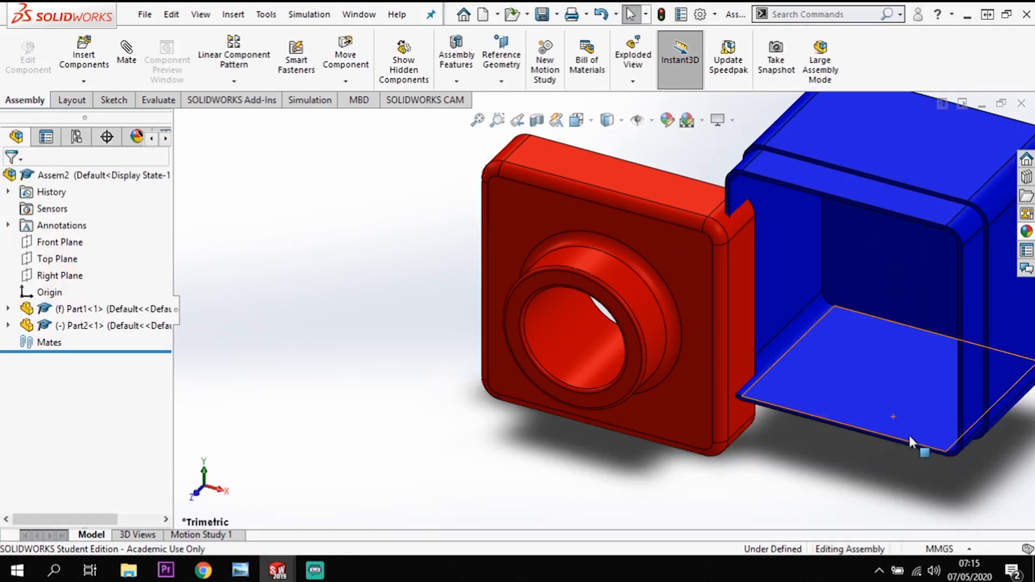
# Move the blue box up and away from the red part so the two components stand clear of each other.
pyautogui.moveTo(910, 439); pyautogui.dragTo(856, 275, button='middle')
pyautogui.click(856, 275)
pyautogui.moveTo(779, 365); pyautogui.dragTo(734, 369, button='middle')
pyautogui.moveTo(709, 326); pyautogui.dragTo(768, 202, button='middle')
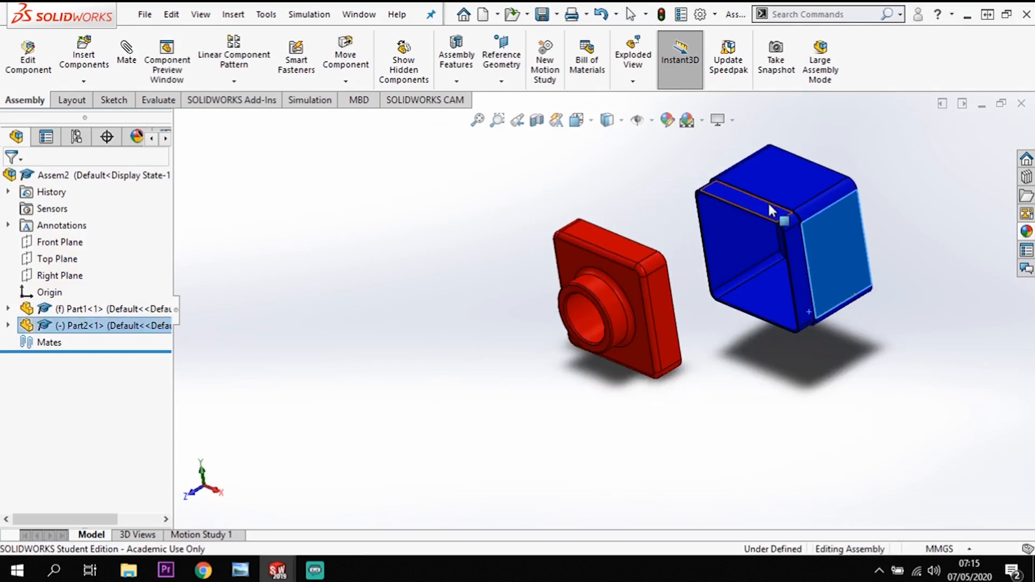
pyautogui.click(740, 368)
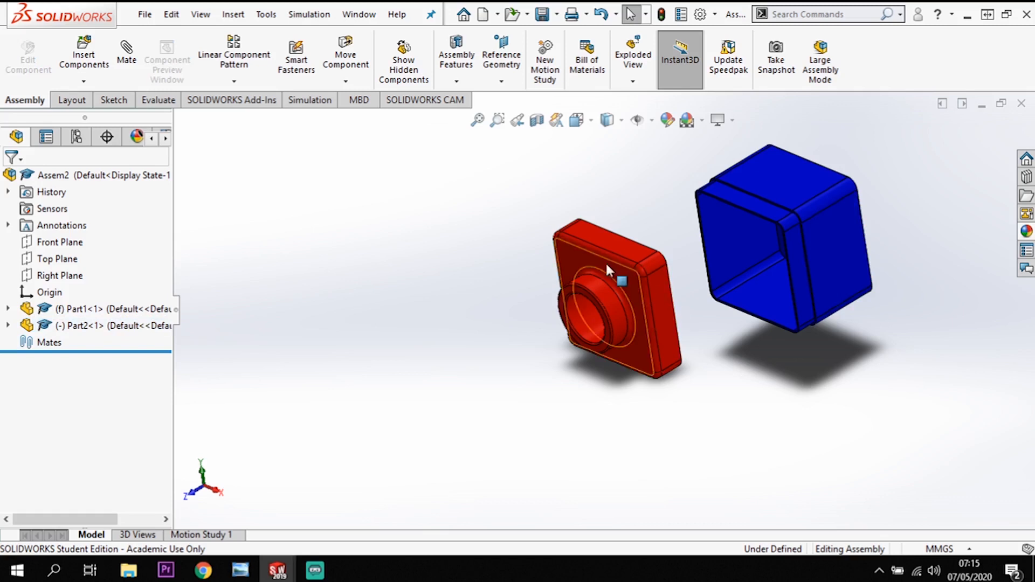
# Add a coincident mate between the red part's upper rear edge and the upper edge of the blue box's step.
pyautogui.click(125, 54)
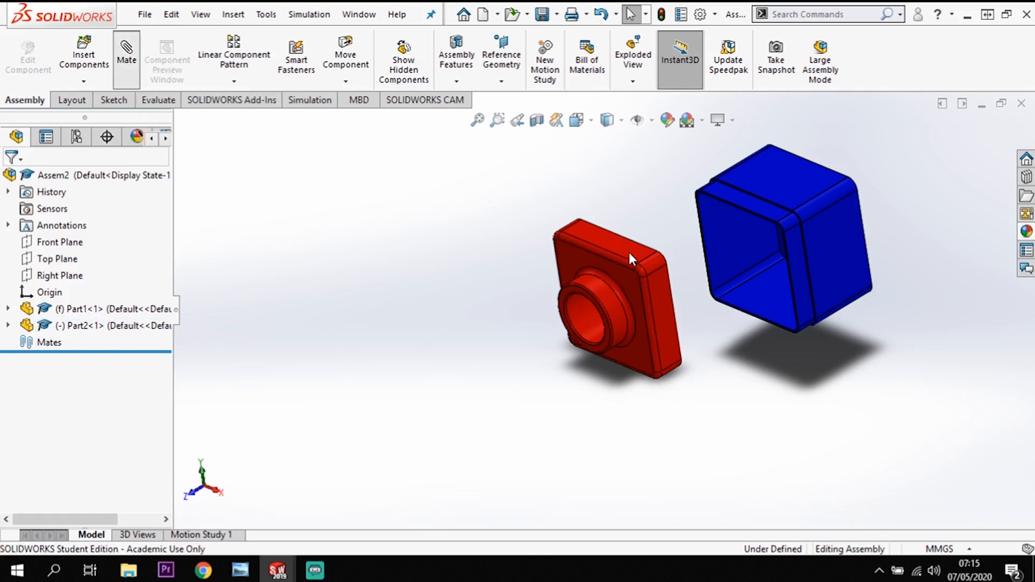
pyautogui.scroll(-1, 630, 252)
pyautogui.scroll(-2, 564, 244)
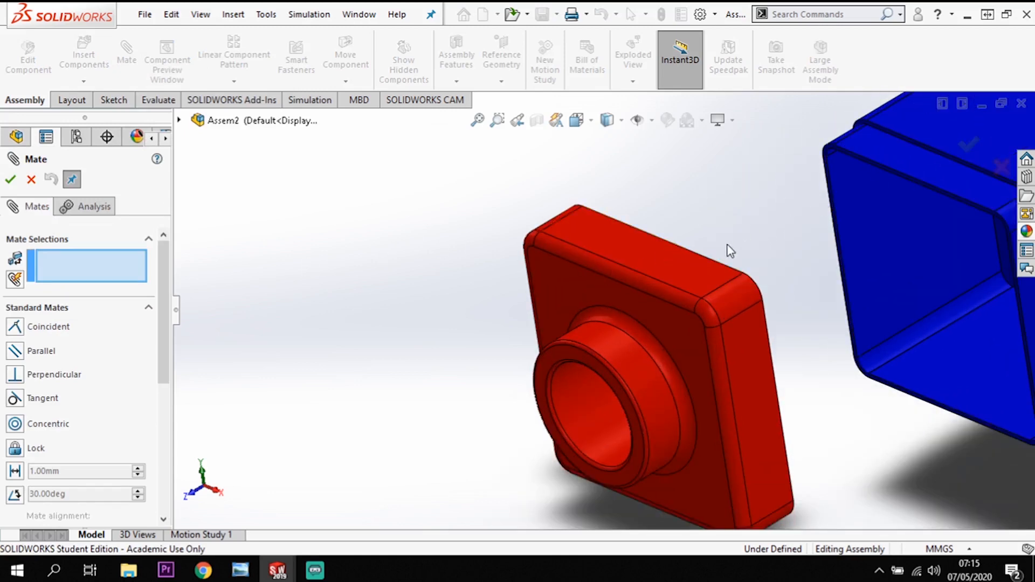
pyautogui.click(698, 254)
pyautogui.scroll(1, 757, 201)
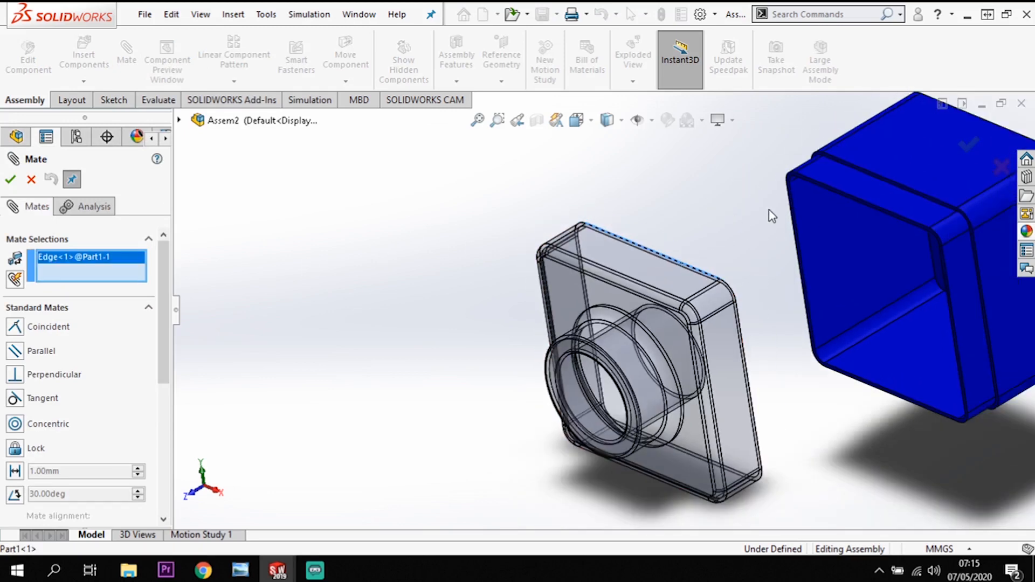
pyautogui.click(861, 167)
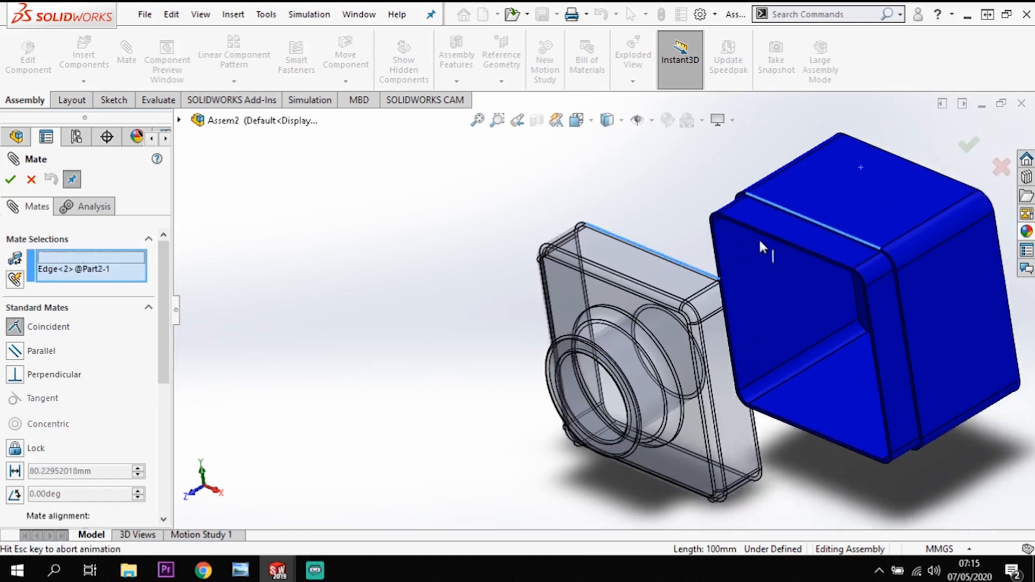
pyautogui.click(11, 180)
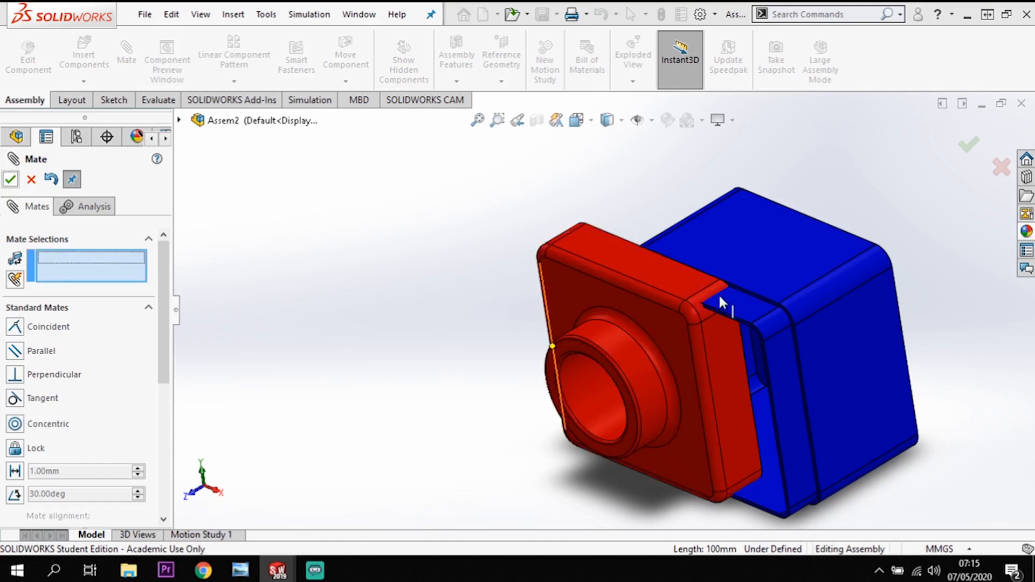
# Swing the blue box about the mated edge and make its side face coincident with the red part's matching side face.
pyautogui.moveTo(844, 339); pyautogui.dragTo(753, 227)
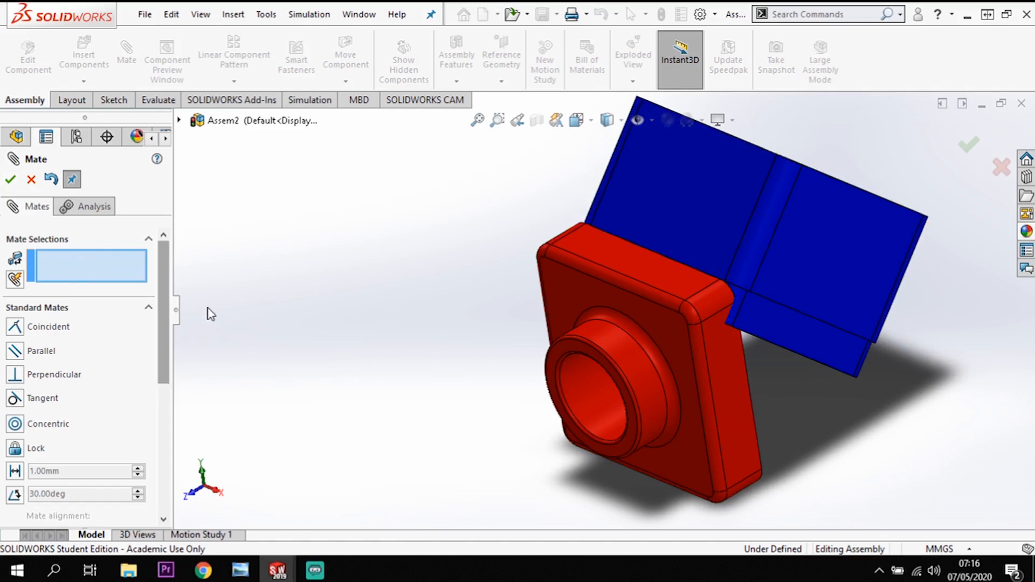
pyautogui.click(725, 396)
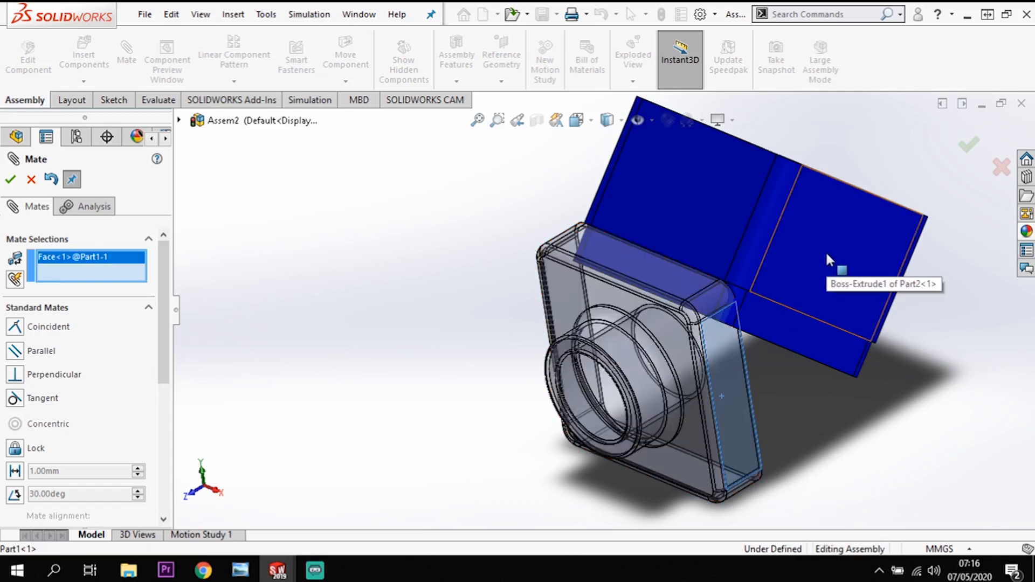
pyautogui.click(826, 251)
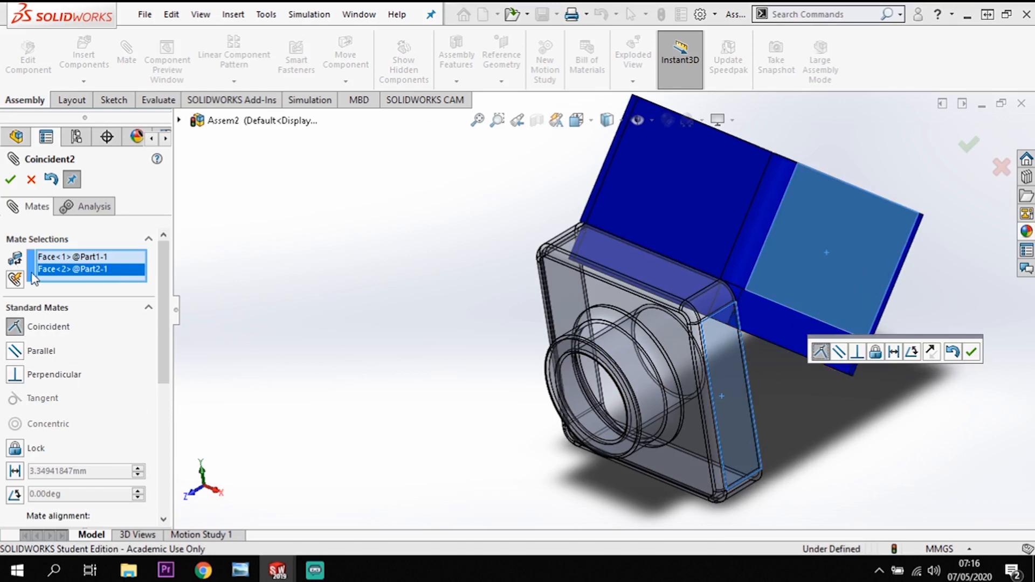
pyautogui.click(10, 179)
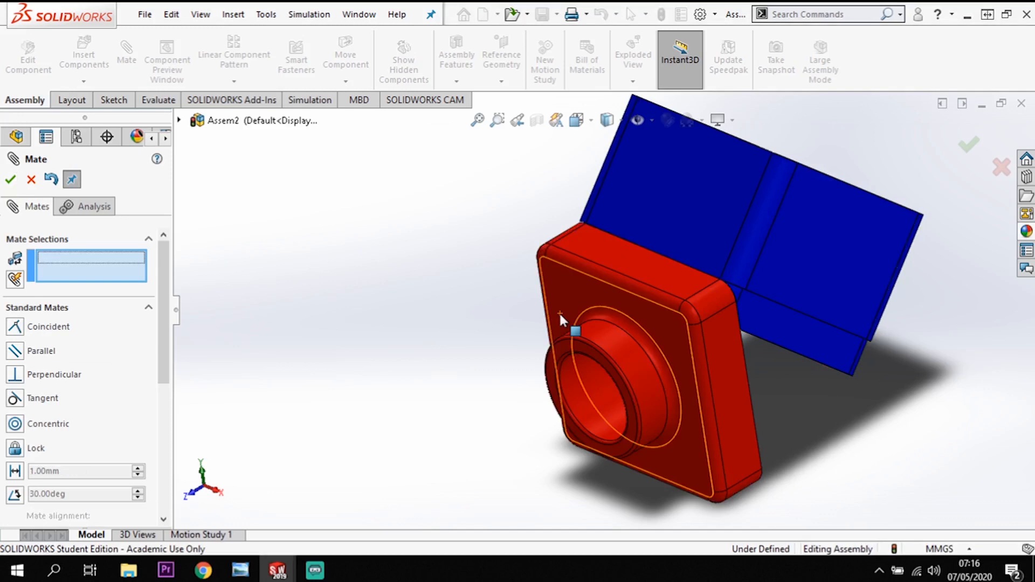
# Rotate the blue box toward the red part, mate its lower step edge coincident with the red part's lower rear edge, and finish mating.
pyautogui.click(866, 258)
pyautogui.moveTo(797, 376); pyautogui.dragTo(652, 265)
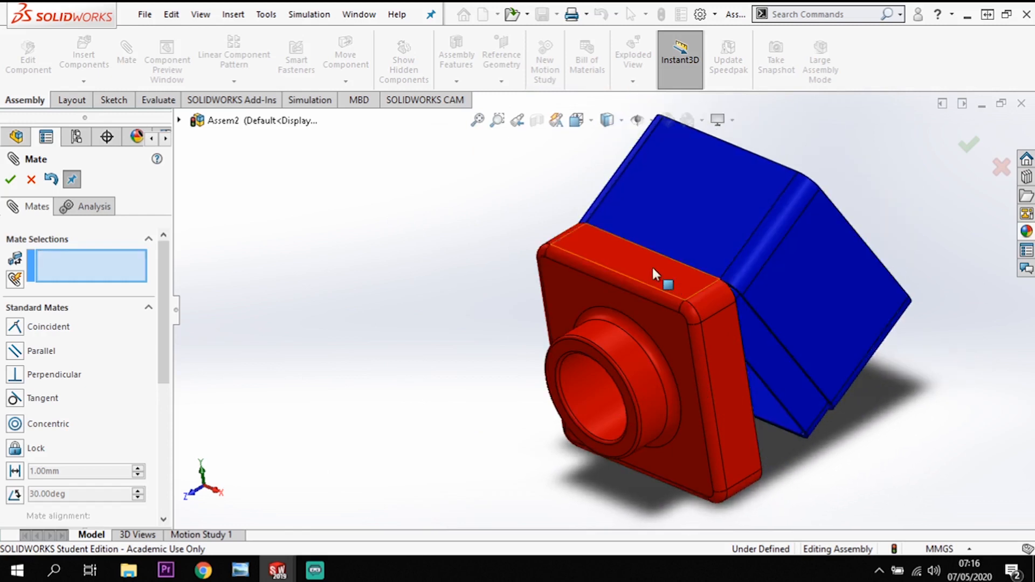
pyautogui.moveTo(675, 311); pyautogui.dragTo(832, 261, button='middle')
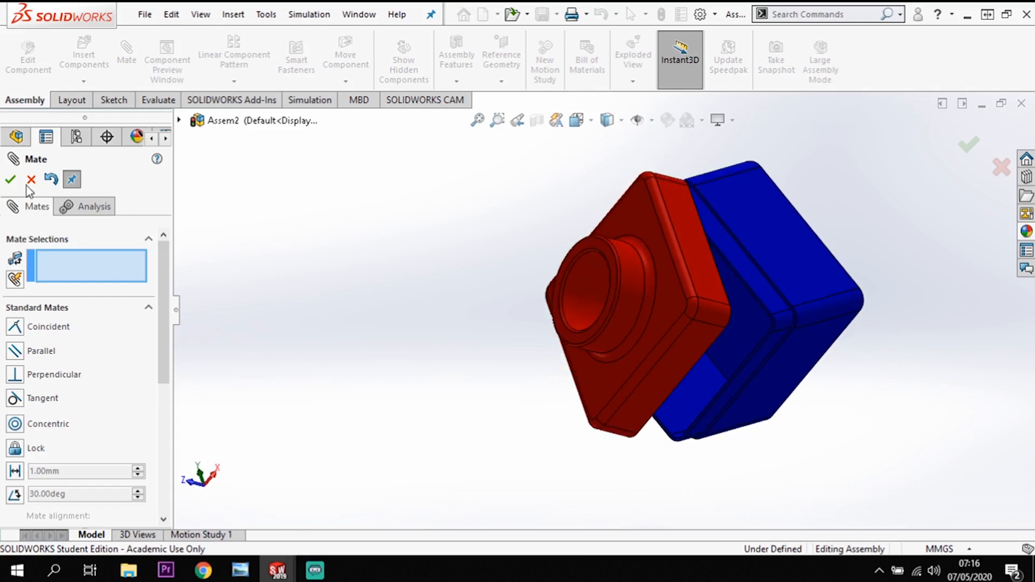
pyautogui.click(767, 365)
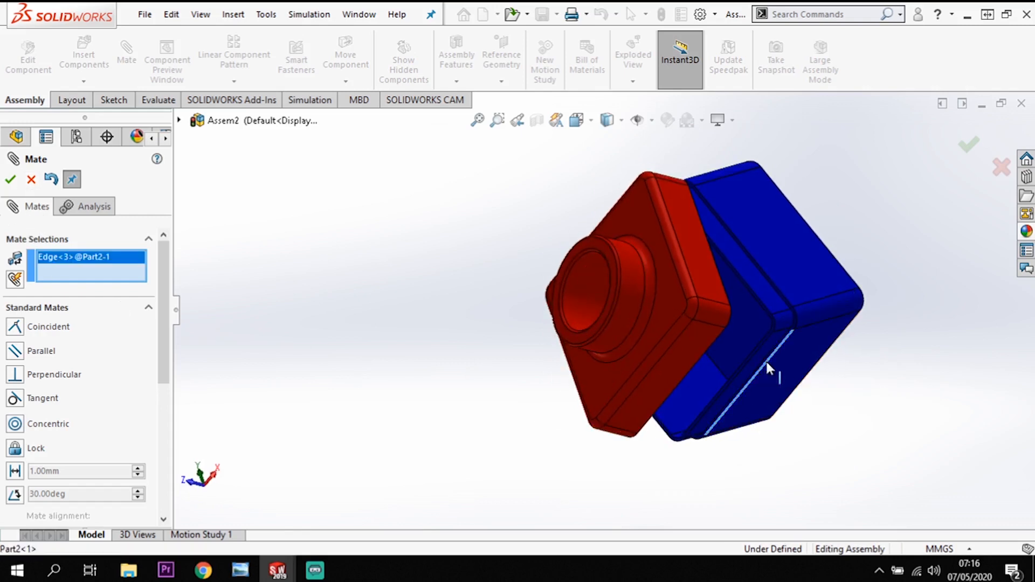
pyautogui.click(690, 374)
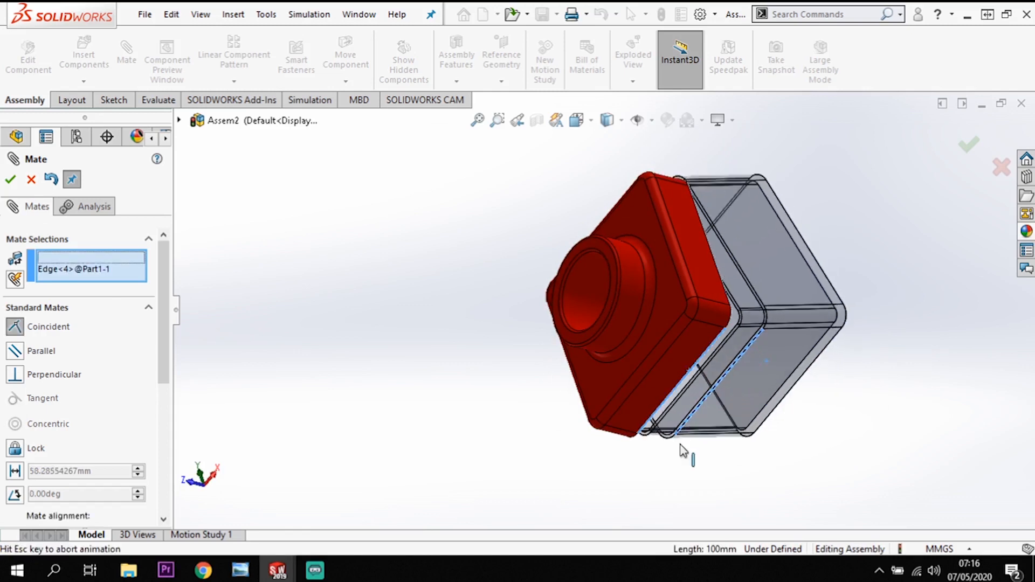
pyautogui.moveTo(450, 443); pyautogui.dragTo(452, 578, button='middle')
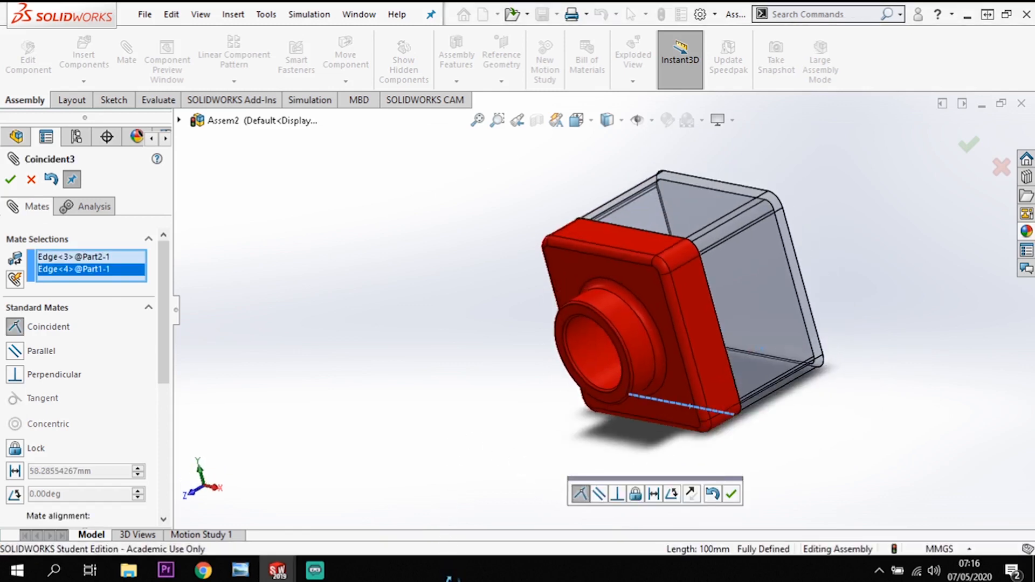
pyautogui.click(10, 179)
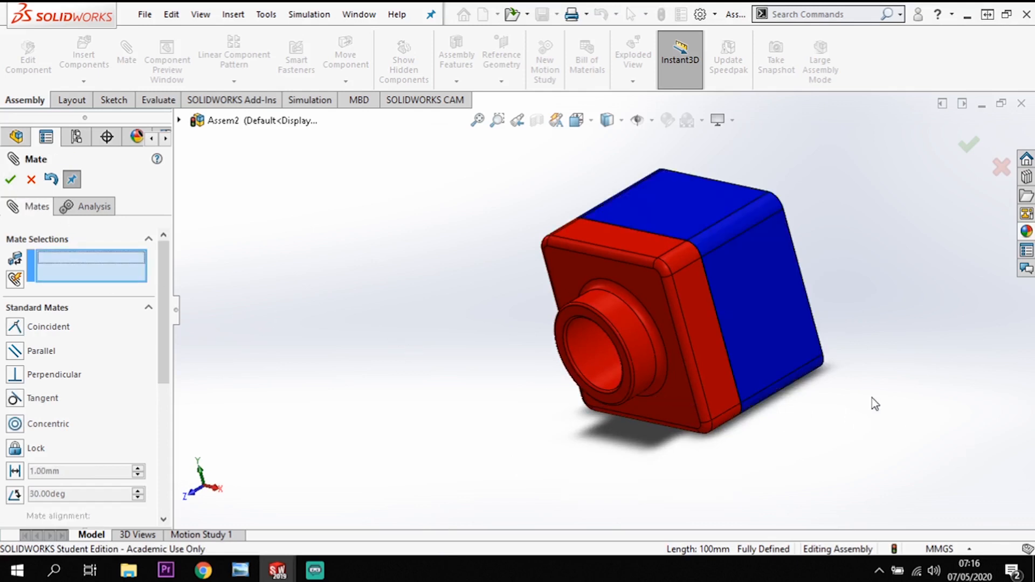
pyautogui.moveTo(867, 317); pyautogui.dragTo(827, 319, button='middle')
pyautogui.scroll(-2, 430, 300)
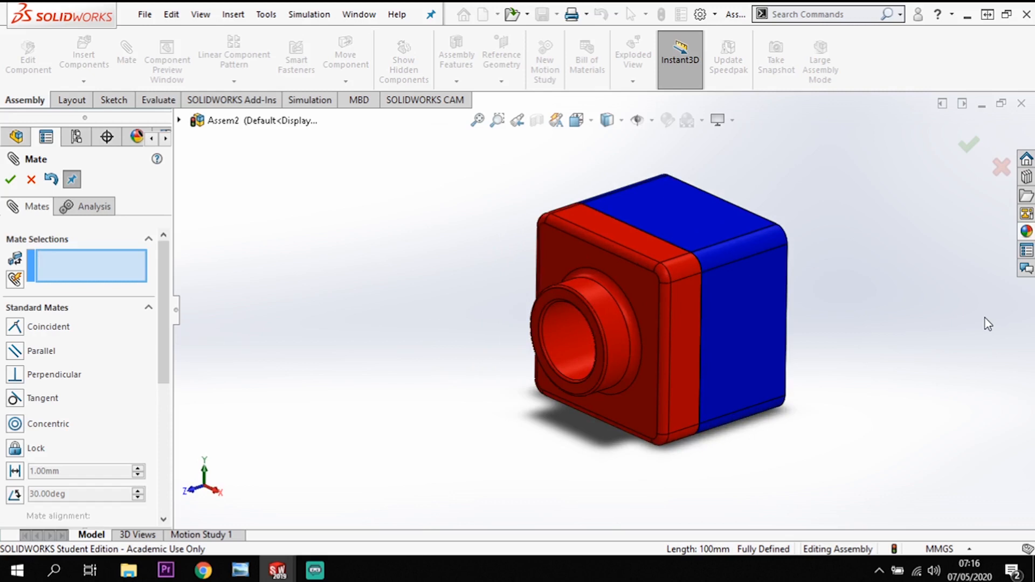
pyautogui.press('Escape')
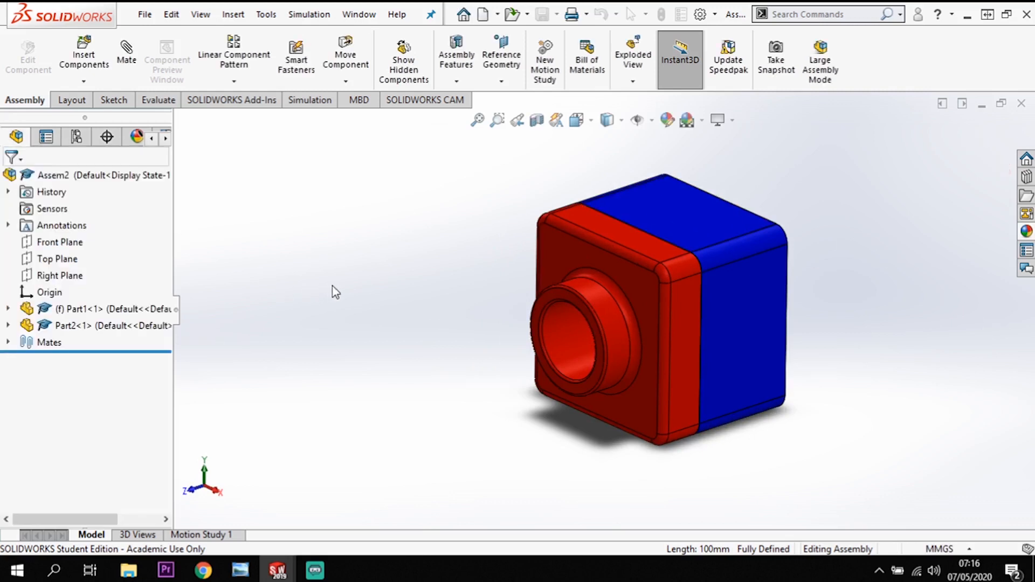
# Create a new drawing document with the standard A3 (ISO) sheet format.
pyautogui.scroll(-1, 758, 185)
pyautogui.scroll(1, 758, 185)
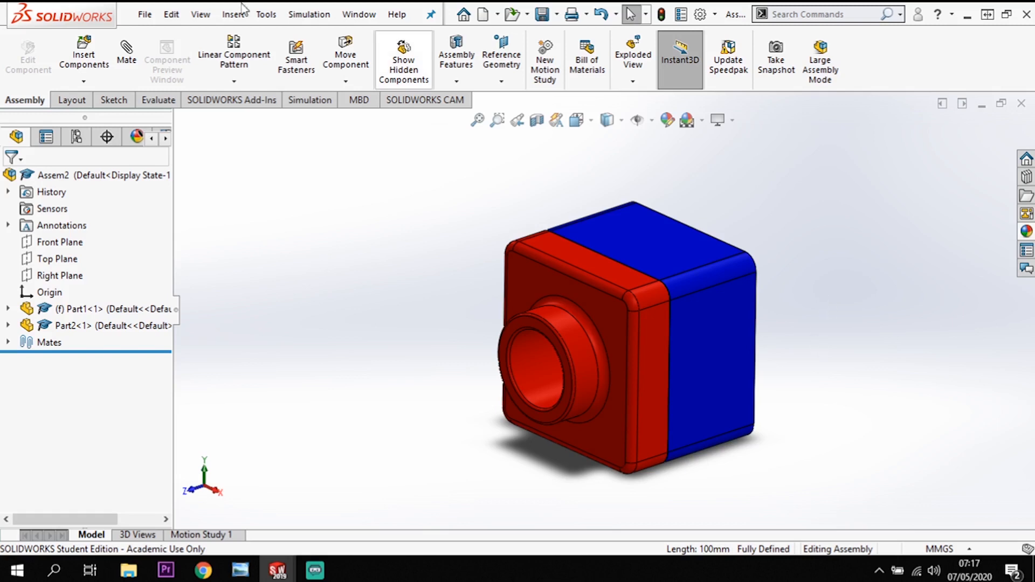
pyautogui.click(145, 14)
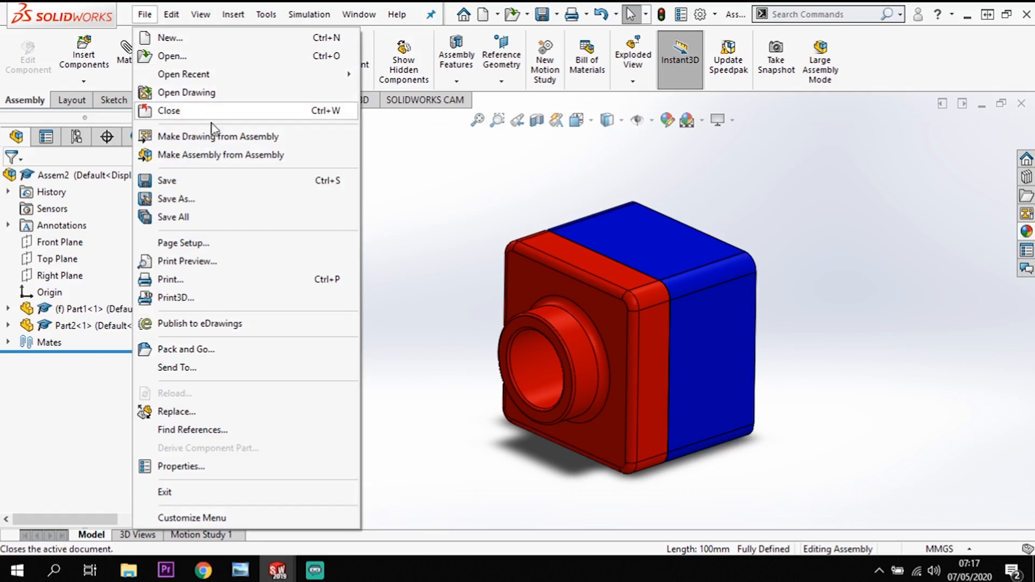
pyautogui.click(185, 34)
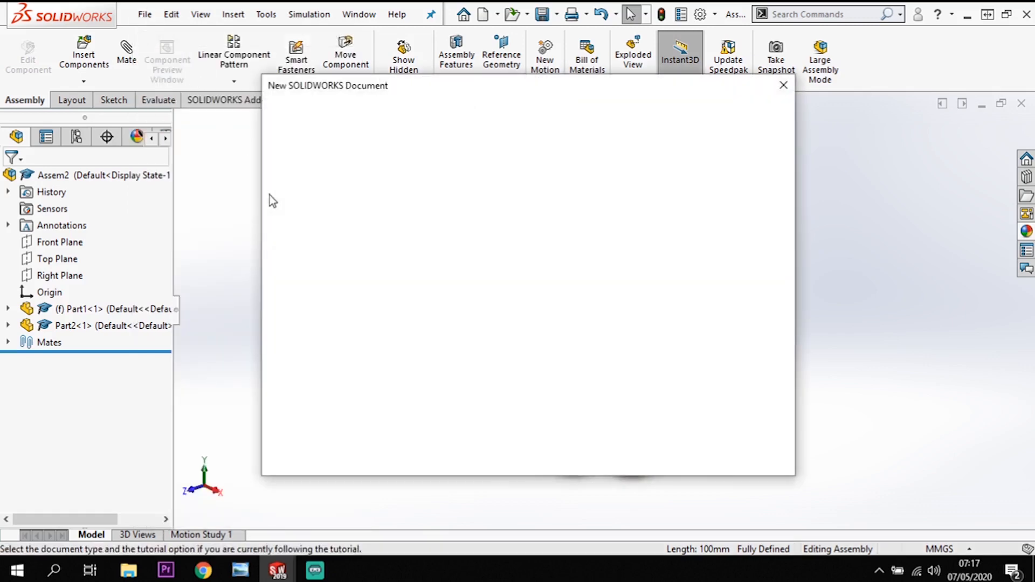
pyautogui.click(712, 184)
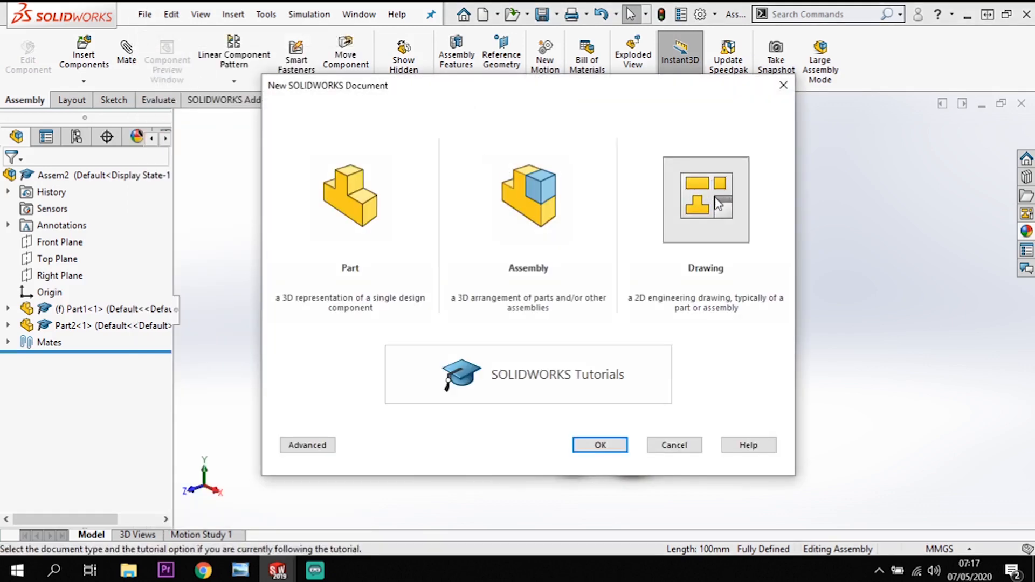
pyautogui.click(607, 444)
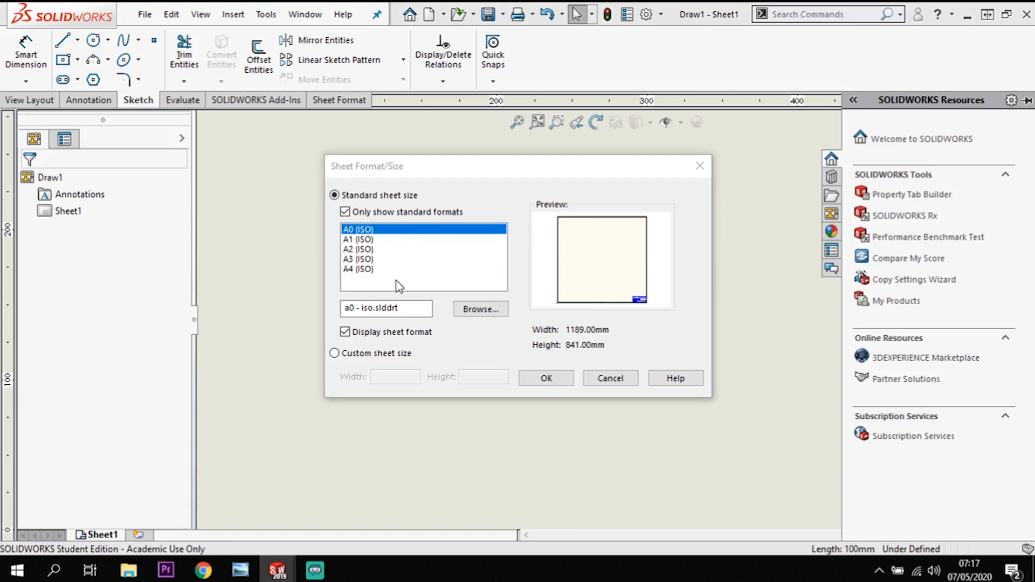
pyautogui.click(361, 262)
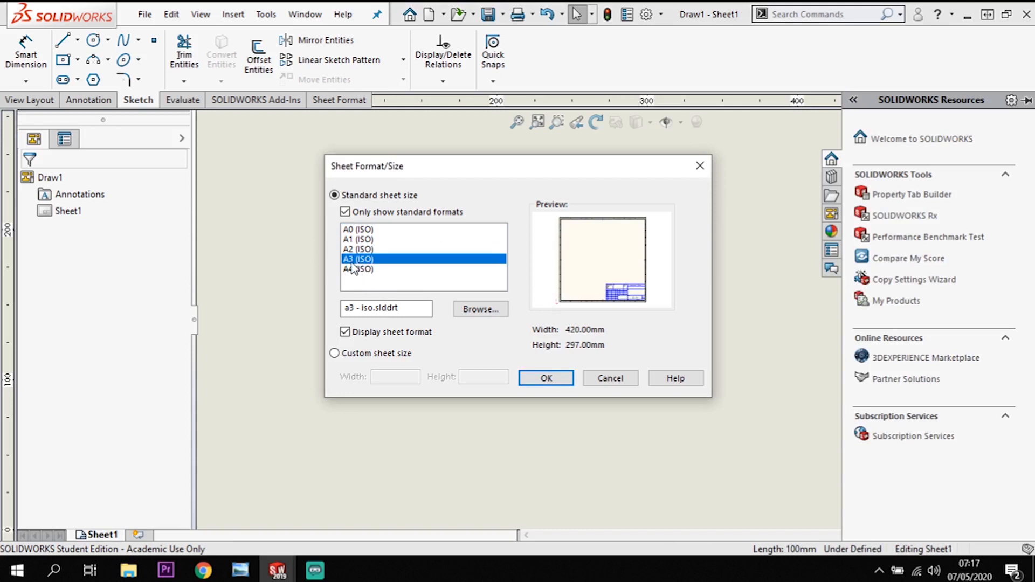
pyautogui.click(557, 380)
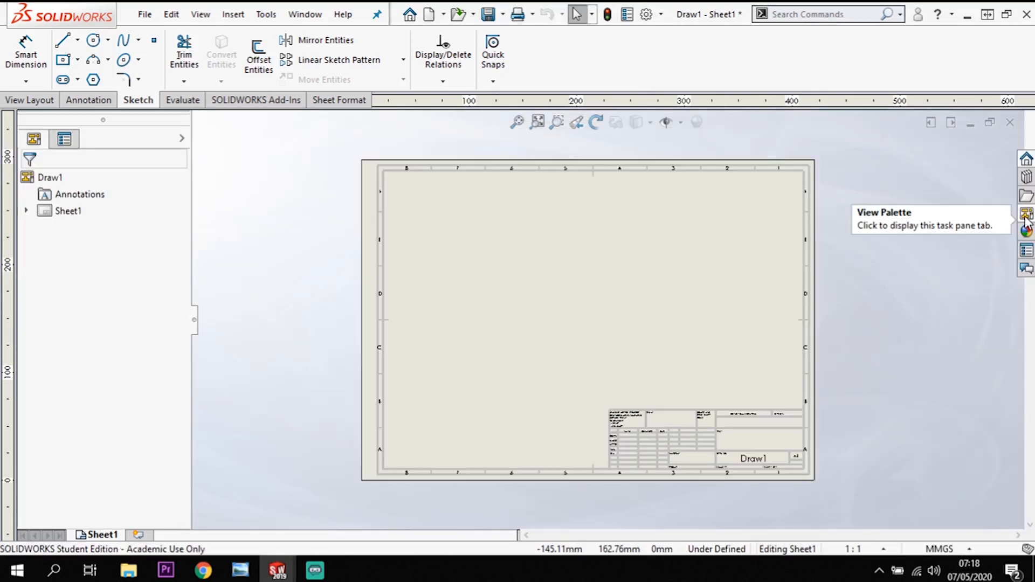
# Insert the front view of Part1 in the lower left area of the A3 sheet.
pyautogui.click(1027, 216)
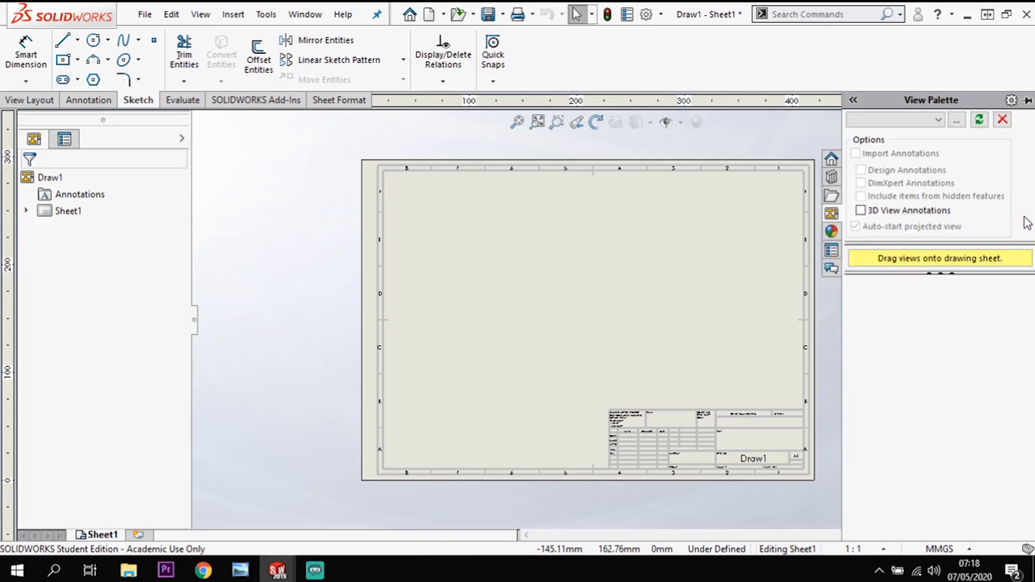
pyautogui.click(938, 120)
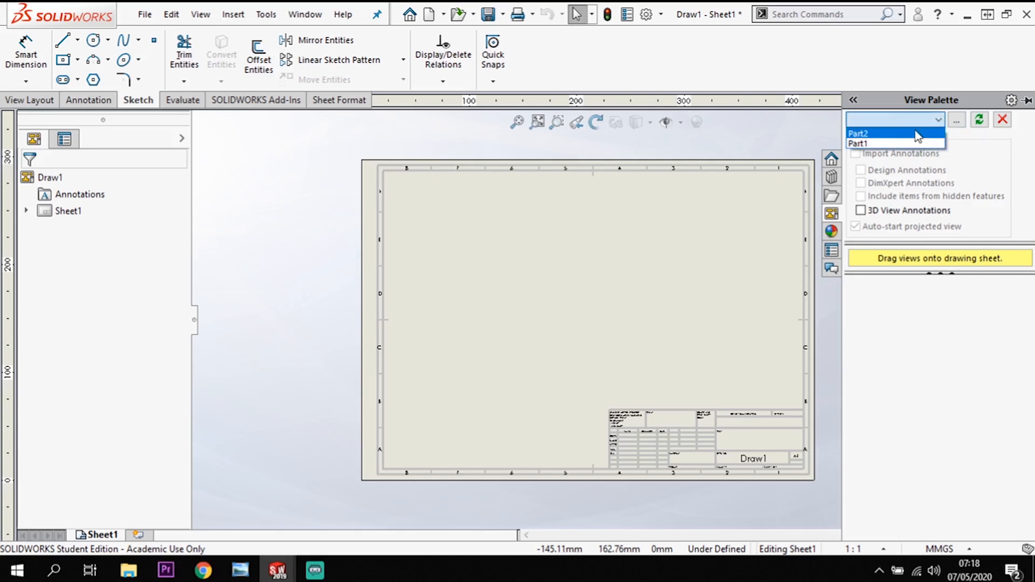
pyautogui.click(865, 143)
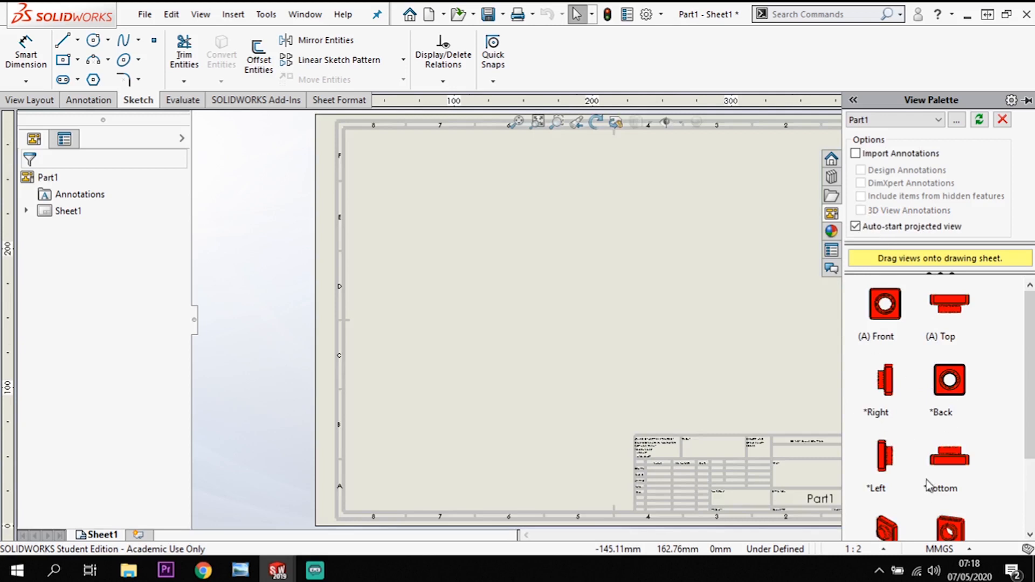
pyautogui.click(895, 316)
pyautogui.moveTo(891, 318)
pyautogui.mouseDown()
pyautogui.moveTo(606, 393)
pyautogui.moveTo(472, 340)
pyautogui.moveTo(480, 354)
pyautogui.mouseUp()
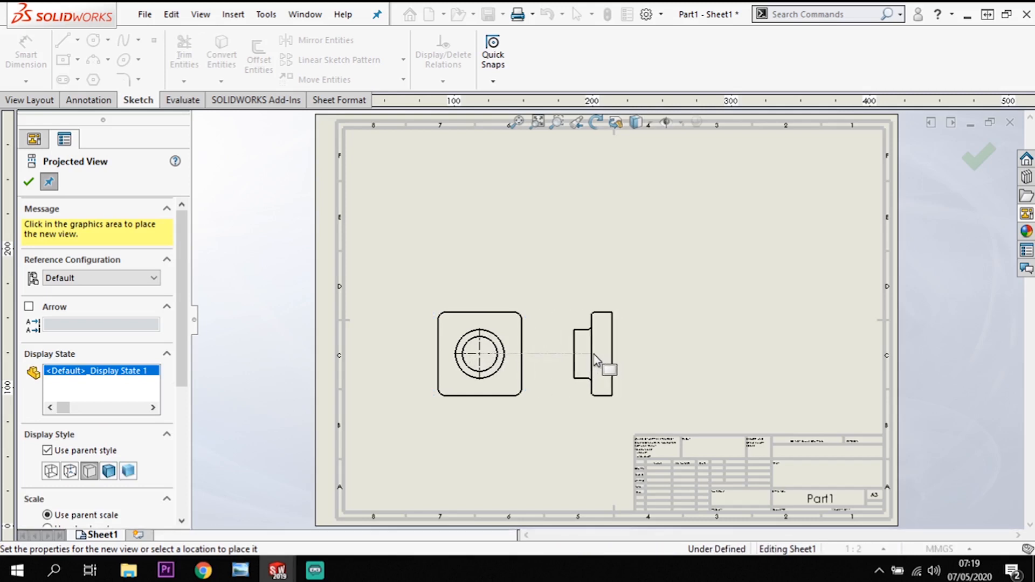
# Project a side view beside Part1's front view and a top view above it, and finish projecting.
pyautogui.click(594, 373)
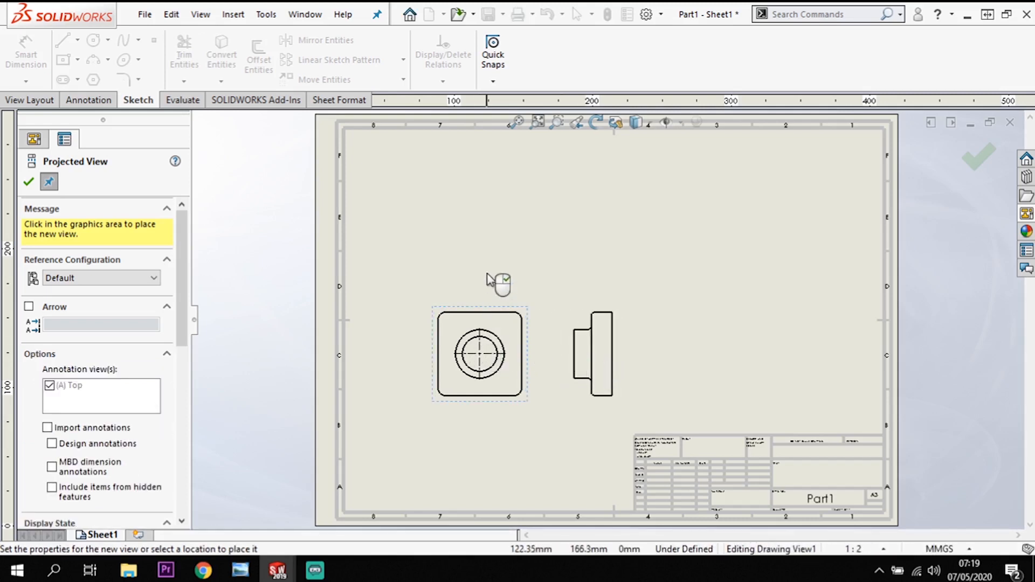
pyautogui.click(488, 223)
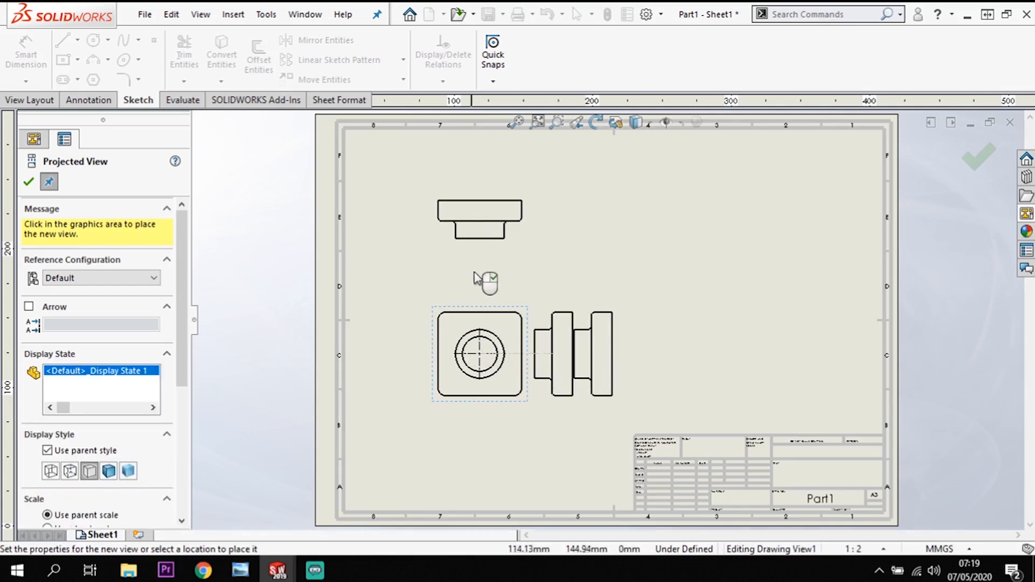
pyautogui.click(488, 265)
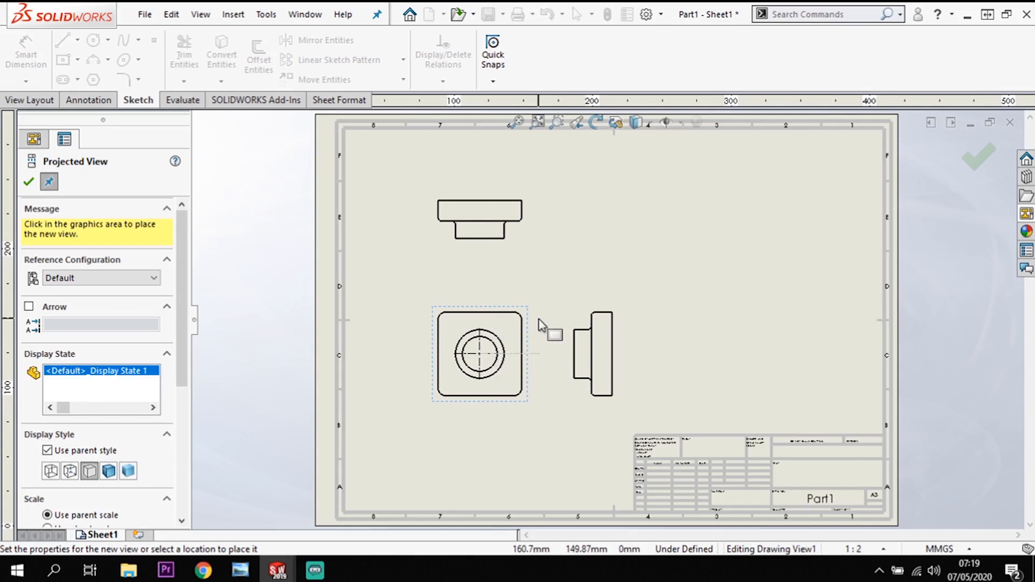
pyautogui.press('Escape')
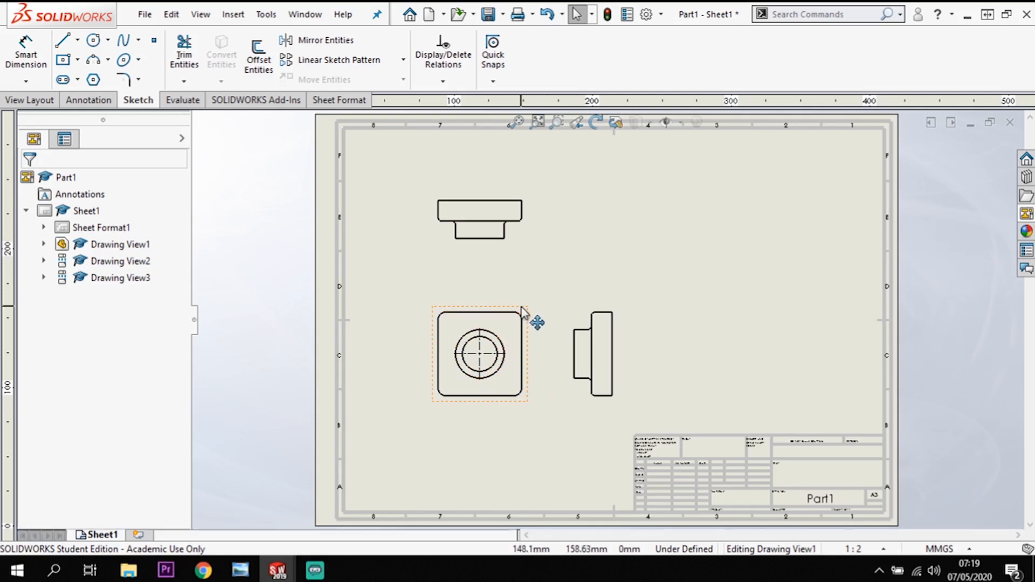
# Set the display style of Part1's front view to Hidden Lines Visible.
pyautogui.click(519, 329)
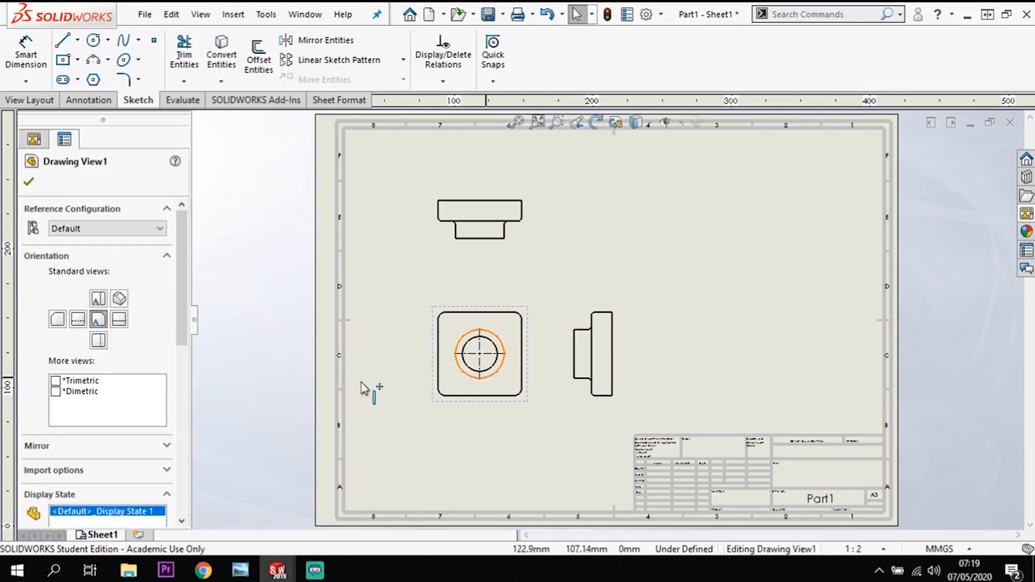
pyautogui.moveTo(187, 307); pyautogui.dragTo(184, 411)
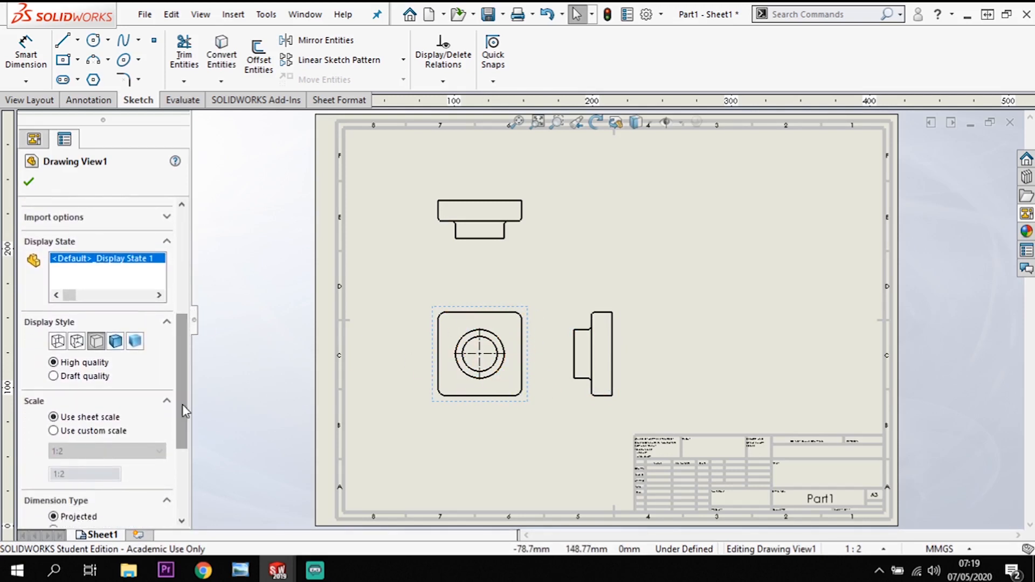
pyautogui.click(76, 341)
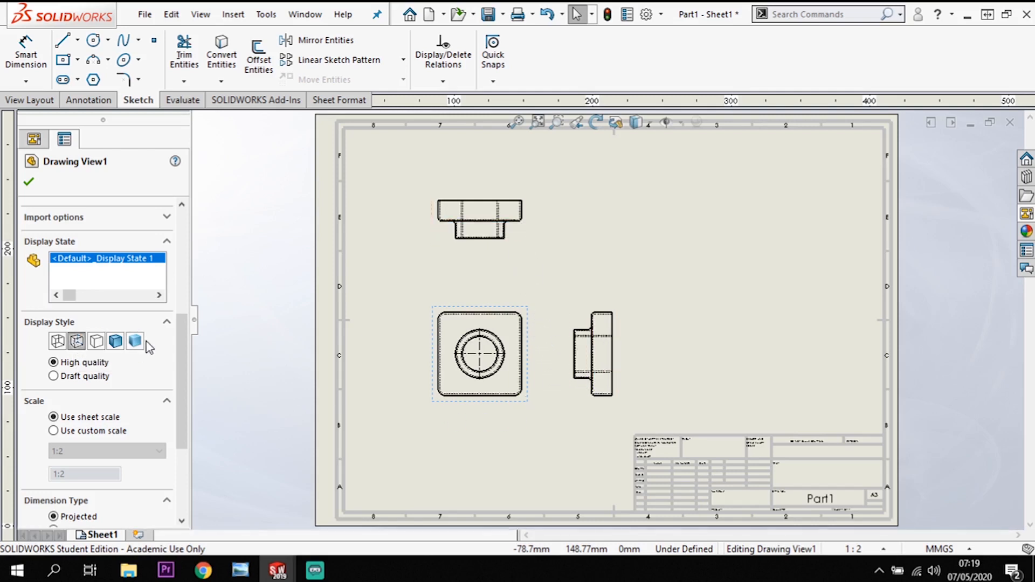
pyautogui.click(29, 182)
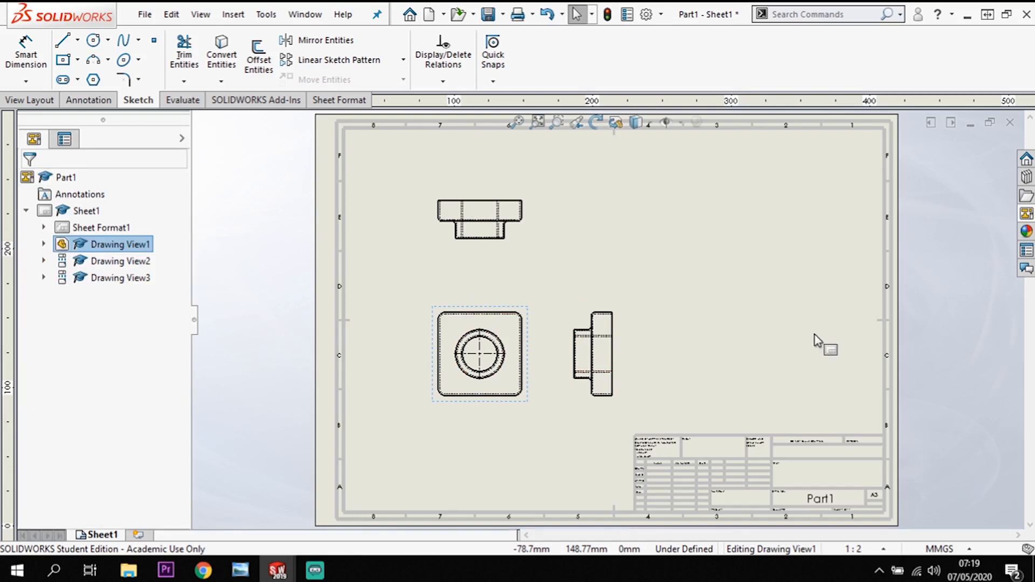
# Insert Part2's front view in line with Part1's views and project its side view beside it and top view above it.
pyautogui.click(1027, 216)
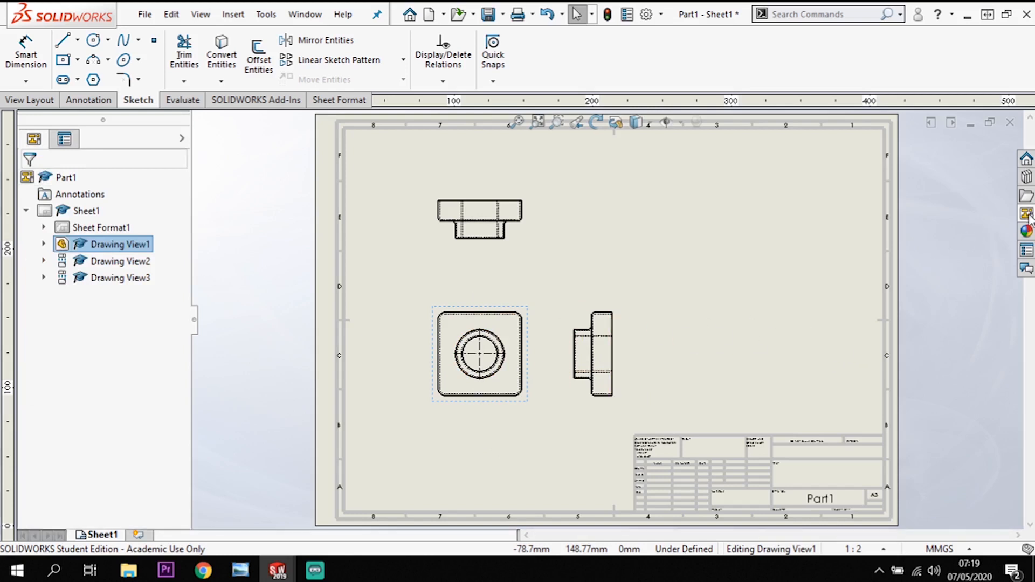
pyautogui.click(931, 121)
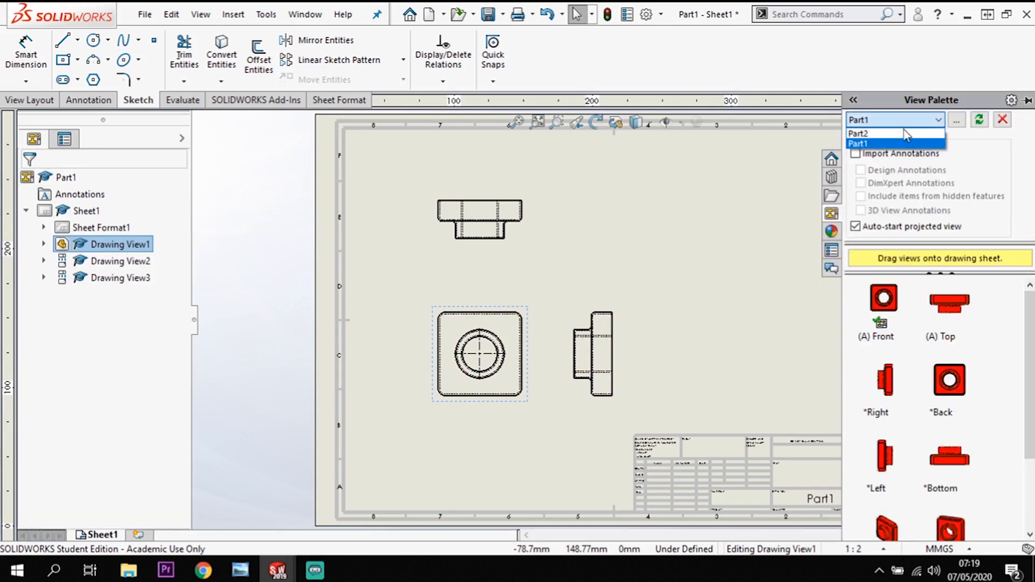
pyautogui.click(906, 133)
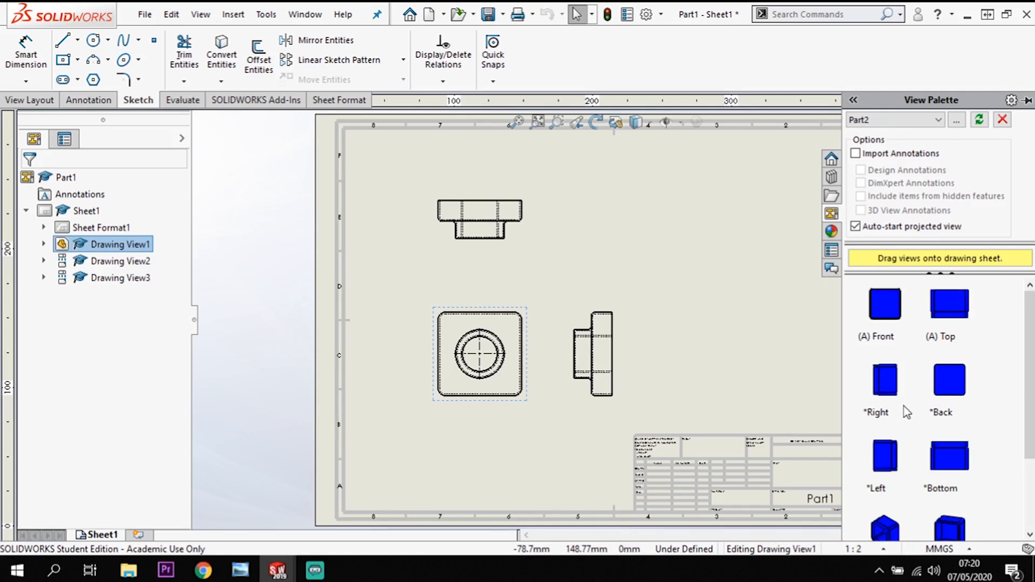
pyautogui.click(890, 308)
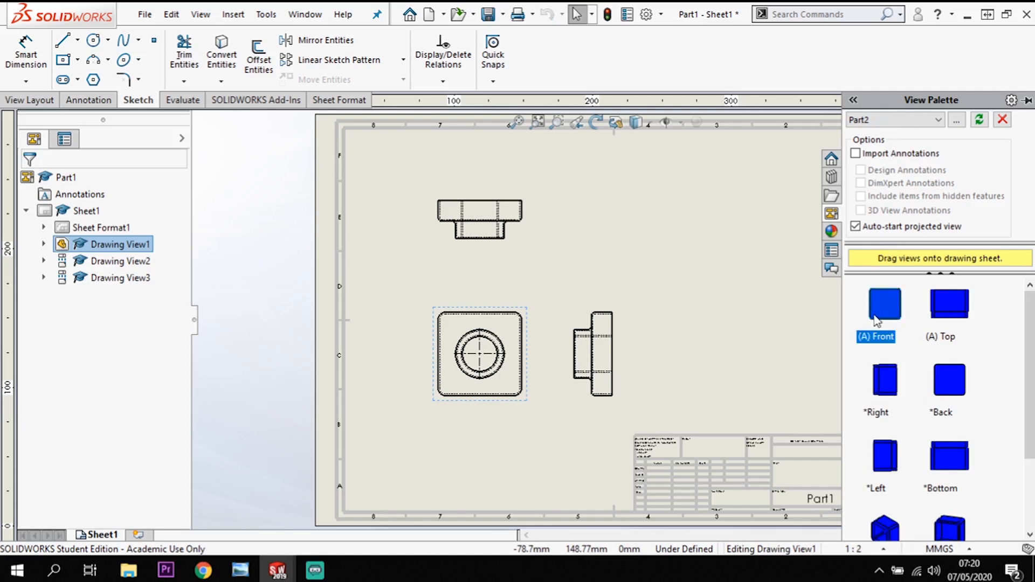
pyautogui.moveTo(884, 308); pyautogui.dragTo(617, 344)
pyautogui.click(617, 344)
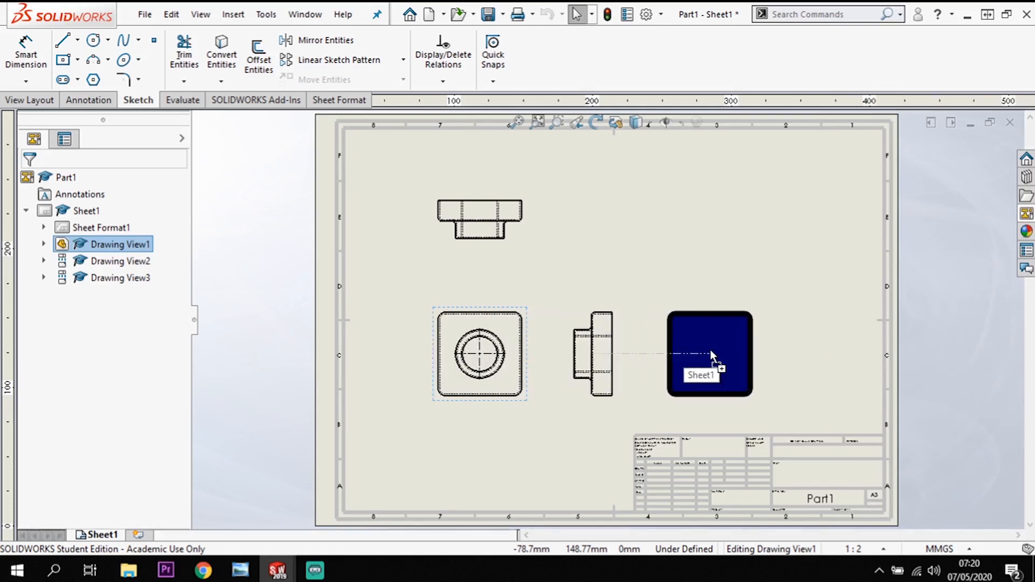
pyautogui.click(711, 352)
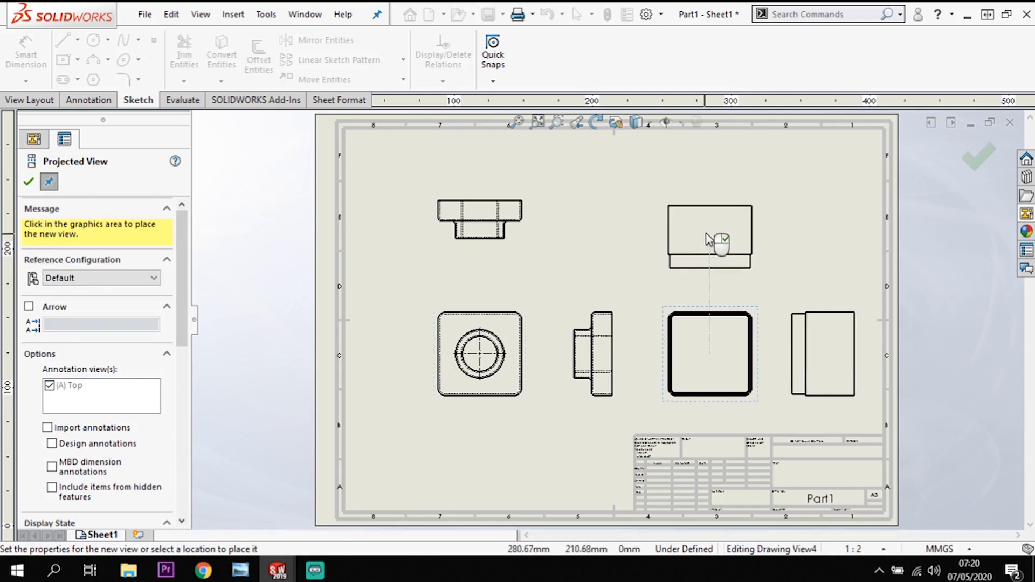
pyautogui.click(721, 235)
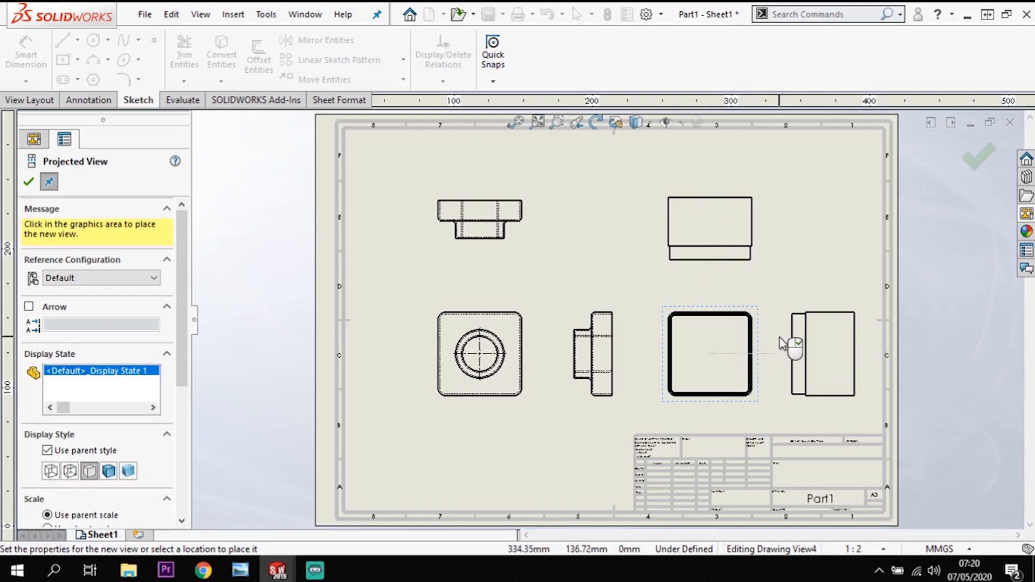
pyautogui.click(780, 340)
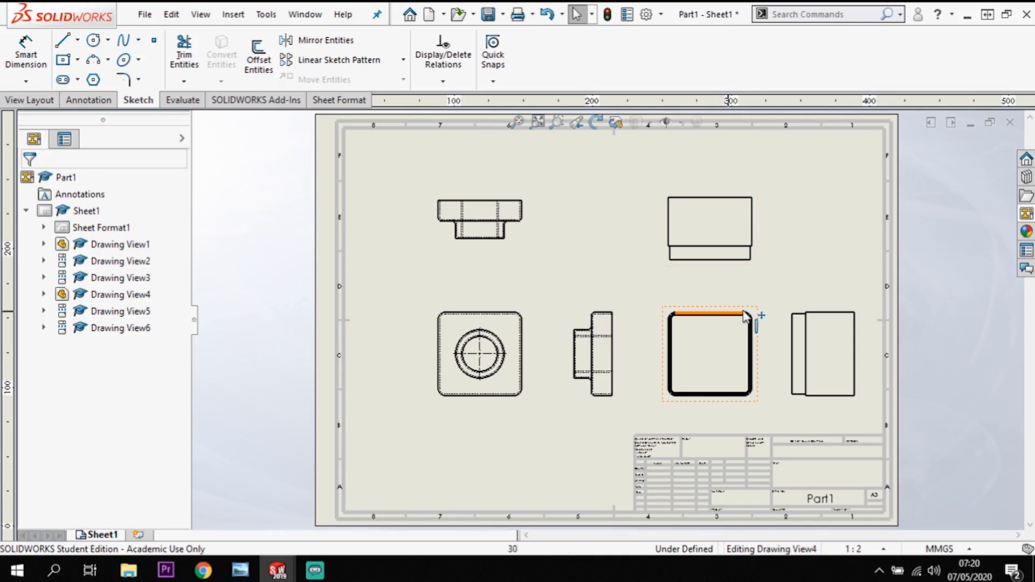
# Set the display style of Part2's front view to Hidden Lines Visible.
pyautogui.click(749, 335)
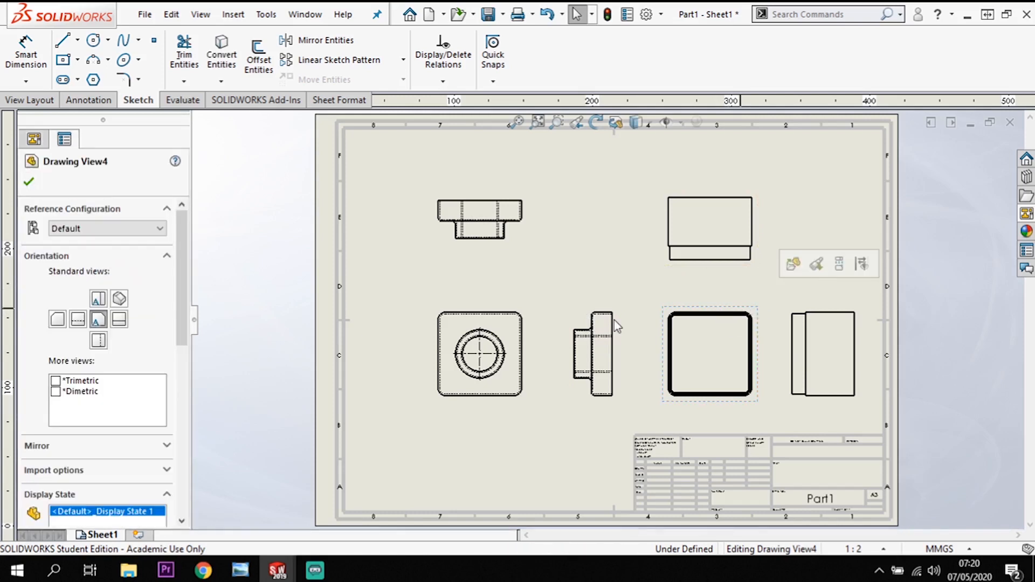
pyautogui.moveTo(180, 323); pyautogui.dragTo(181, 369)
pyautogui.scroll(-3, 137, 415)
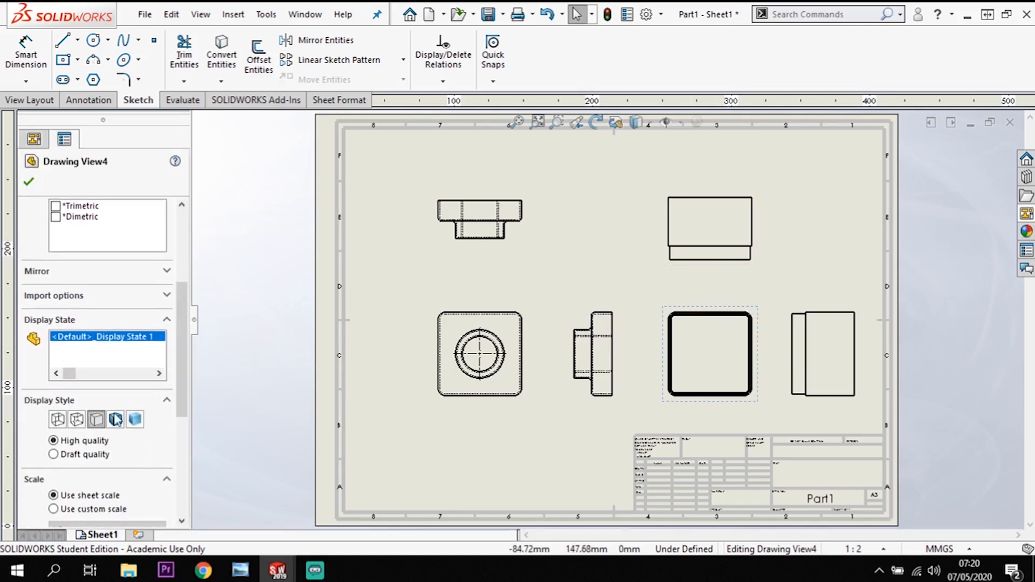
pyautogui.click(77, 423)
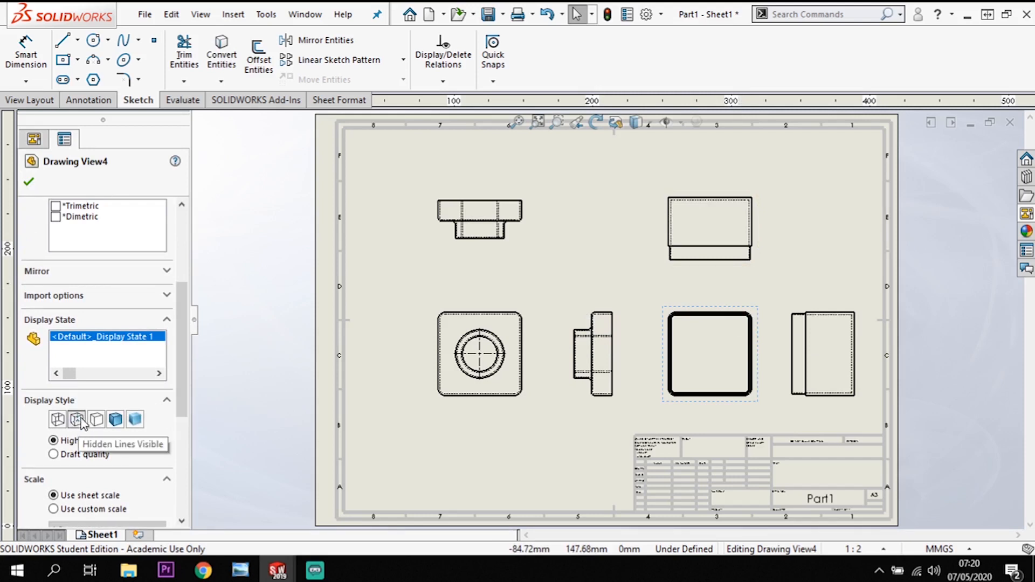
pyautogui.click(29, 182)
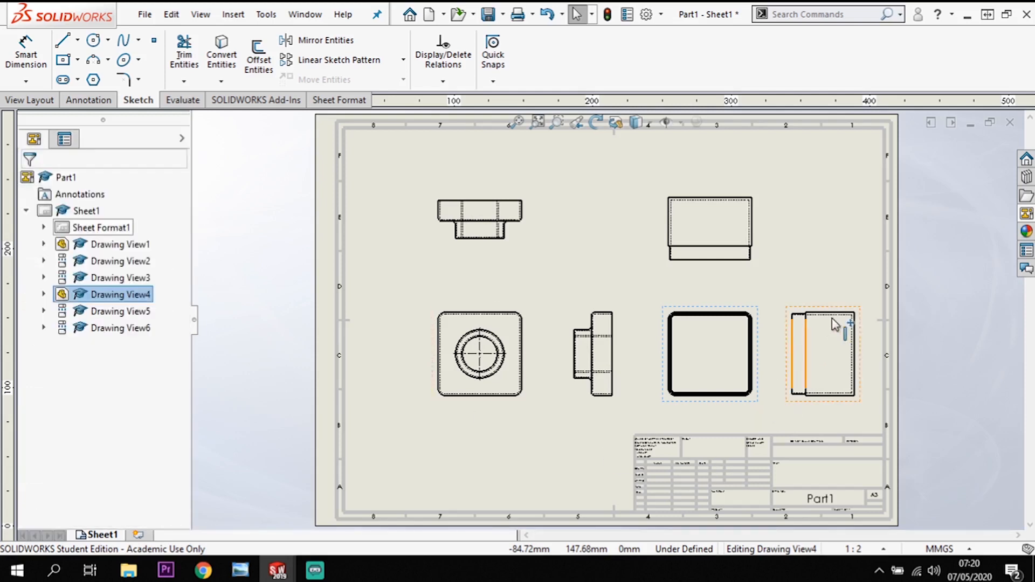
# Project a diagonal pictorial view from Part1's front view, placing it between Part1's and Part2's top views.
pyautogui.click(238, 354)
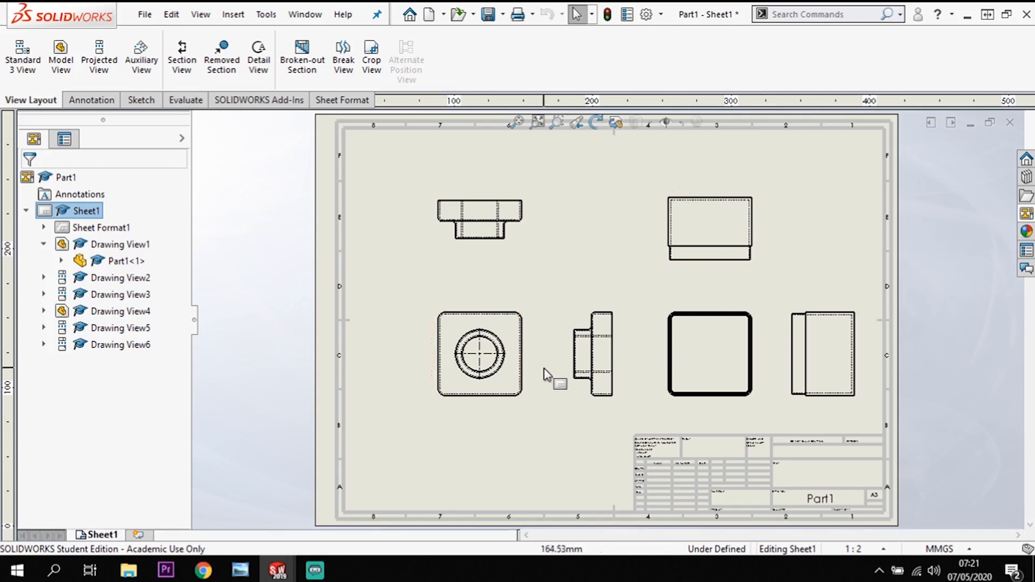
pyautogui.click(513, 329)
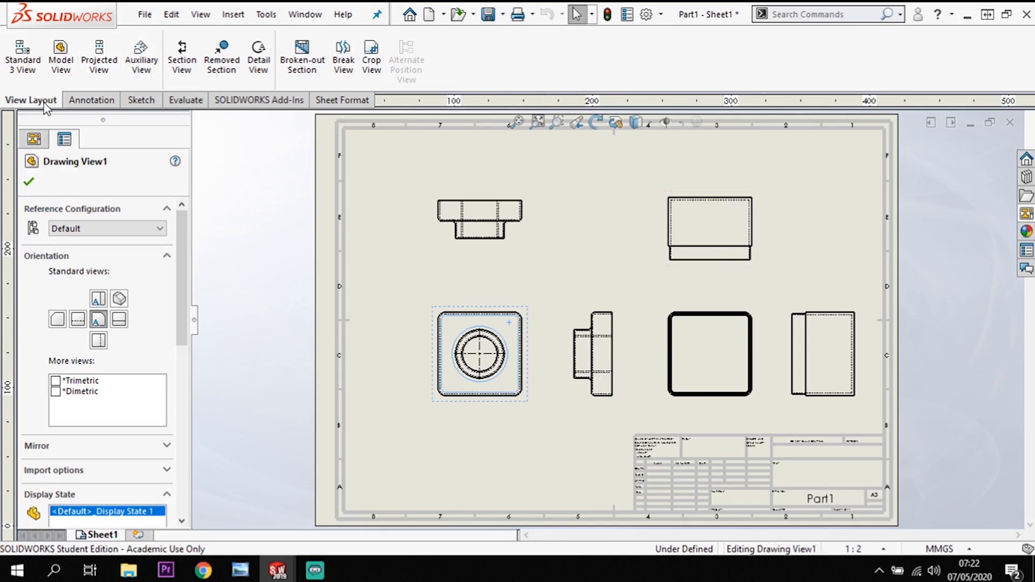
pyautogui.click(95, 67)
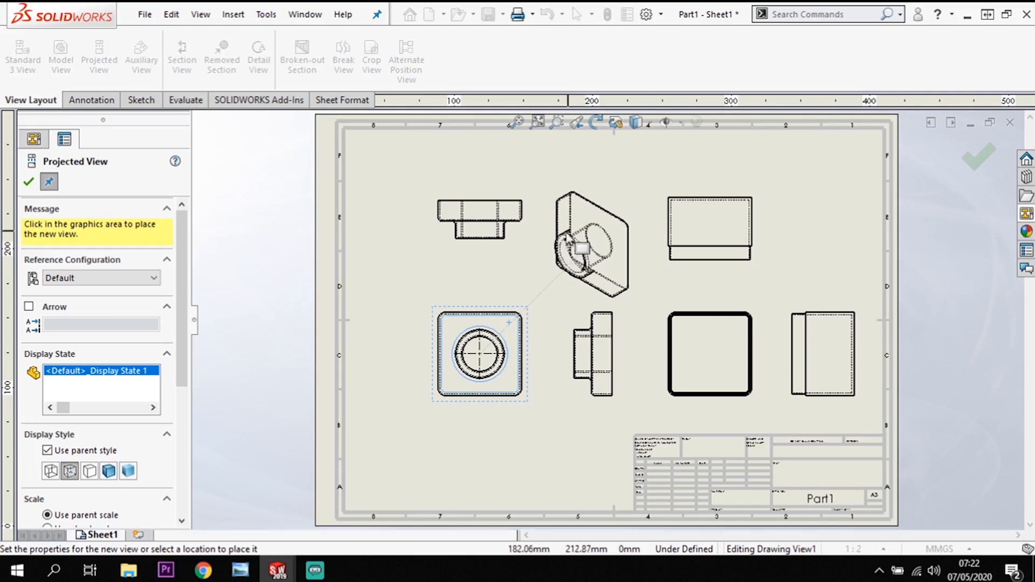
pyautogui.click(582, 248)
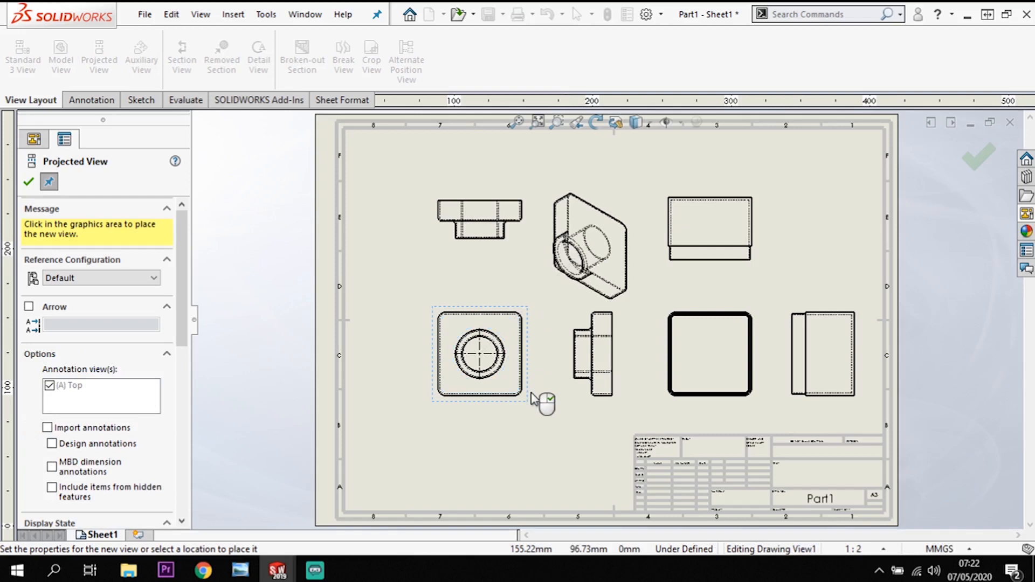
pyautogui.click(29, 182)
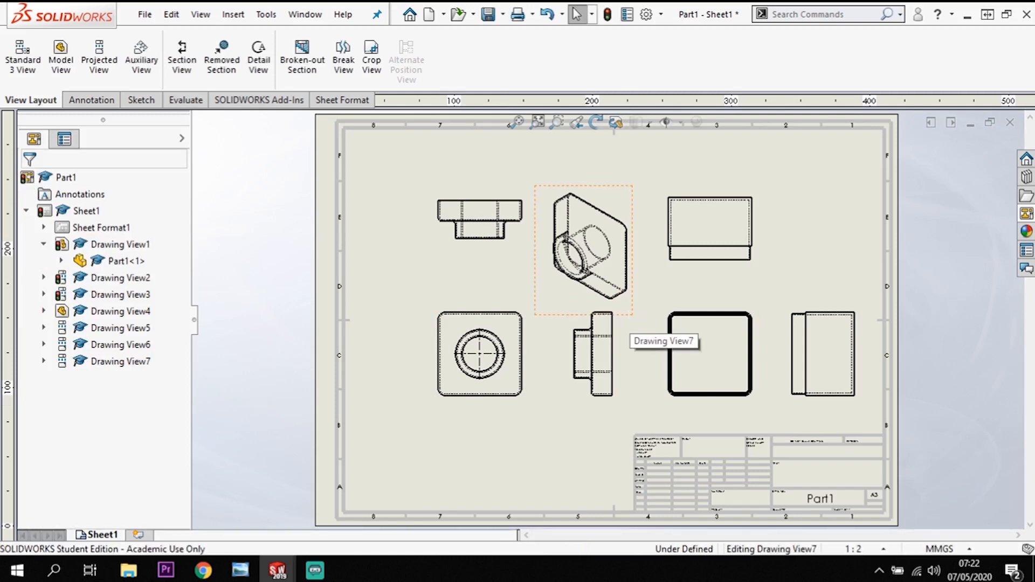
# Set the display style of Part1's pictorial view to Shaded With Edges.
pyautogui.click(634, 318)
pyautogui.click(105, 424)
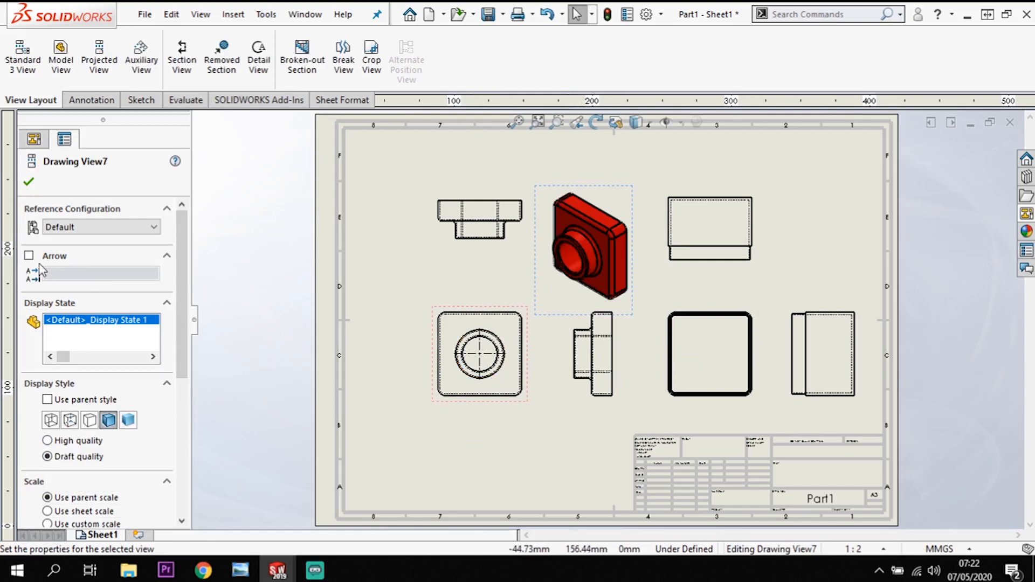
pyautogui.click(29, 182)
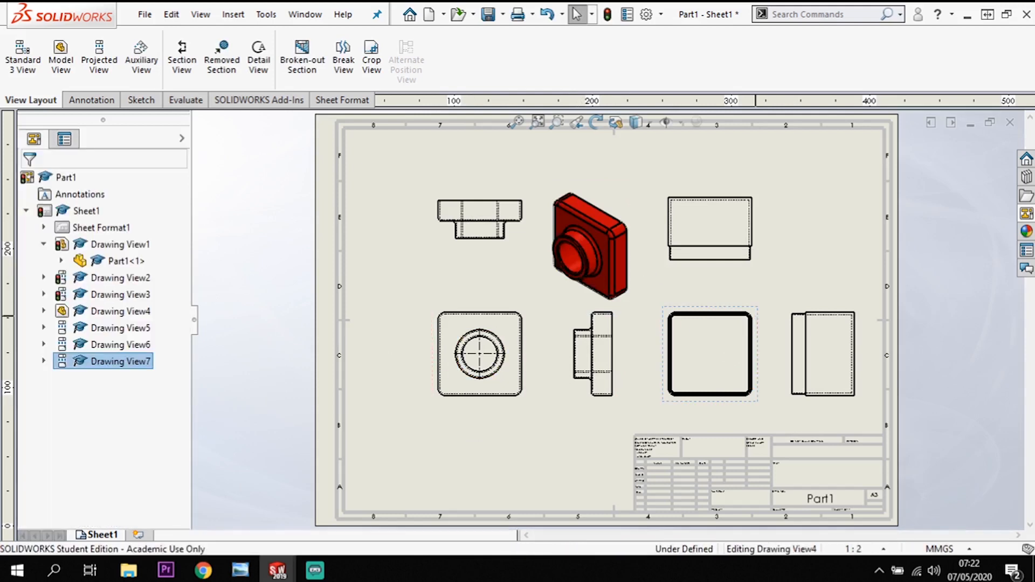
# Project a diagonal pictorial view from Part2's front view, placing it above Part2's side view.
pyautogui.click(756, 316)
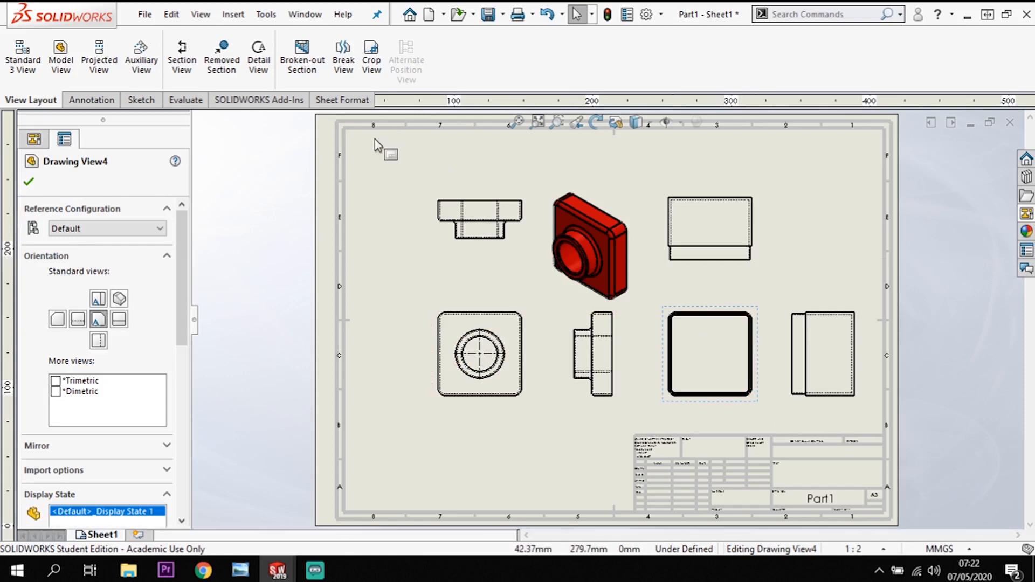
pyautogui.click(99, 59)
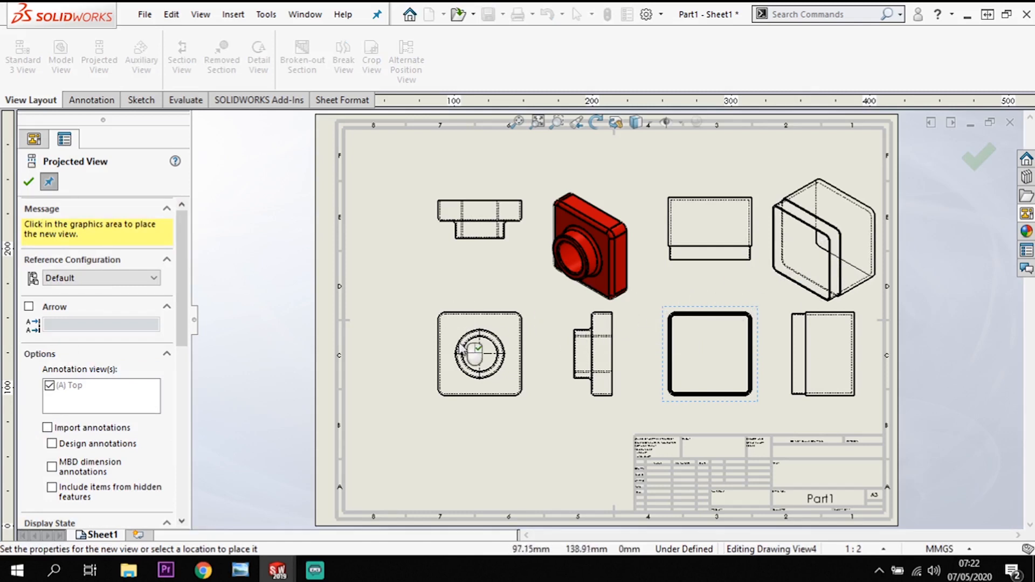
pyautogui.click(364, 354)
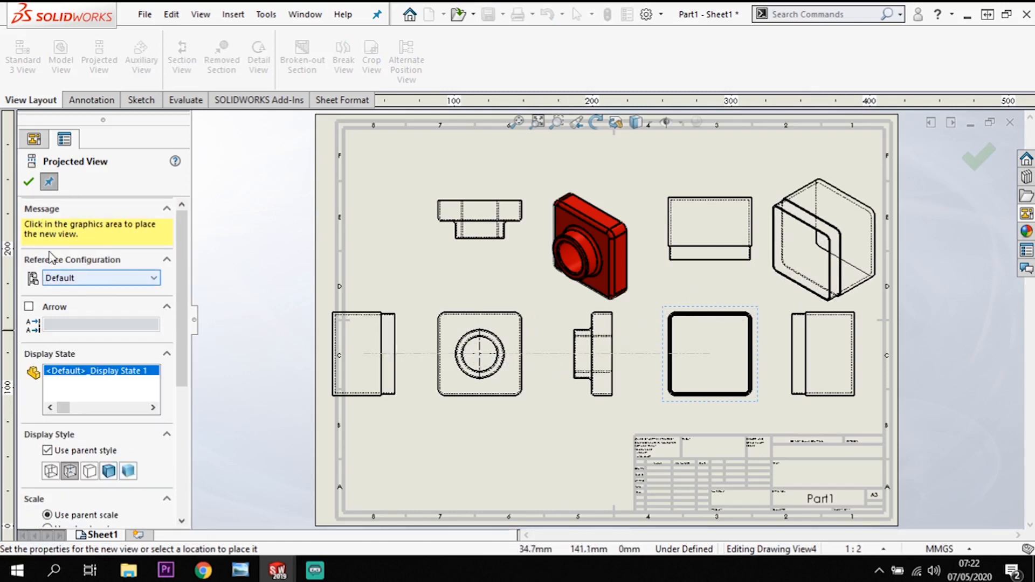
pyautogui.click(28, 182)
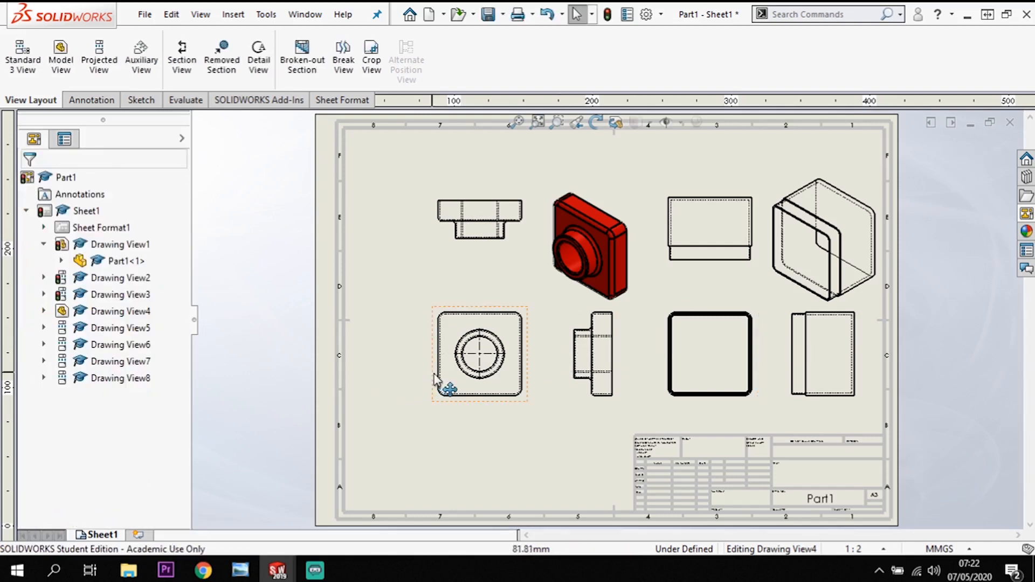
# Set the display style of Part2's pictorial view to Shaded With Edges.
pyautogui.click(778, 296)
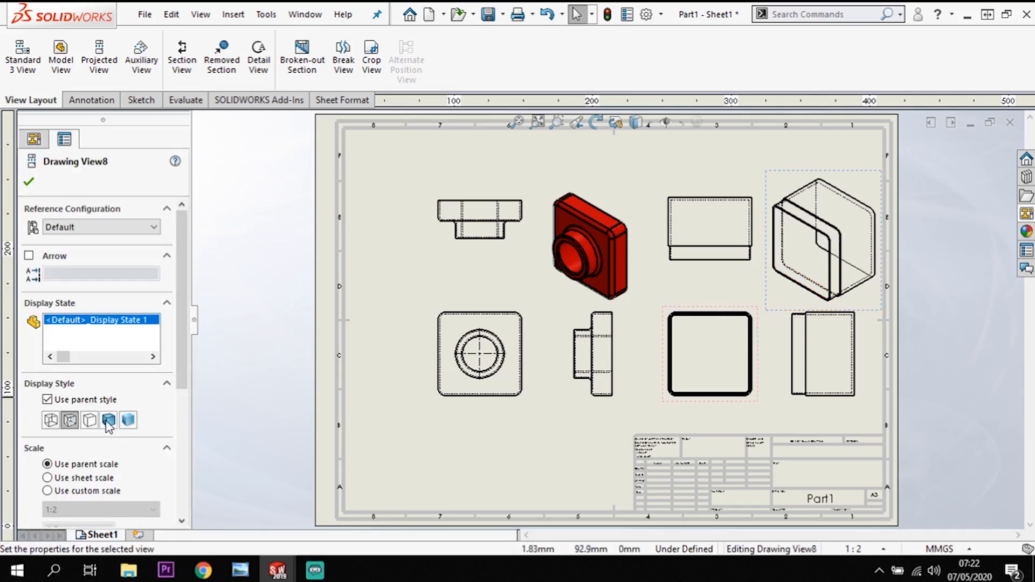
pyautogui.click(108, 420)
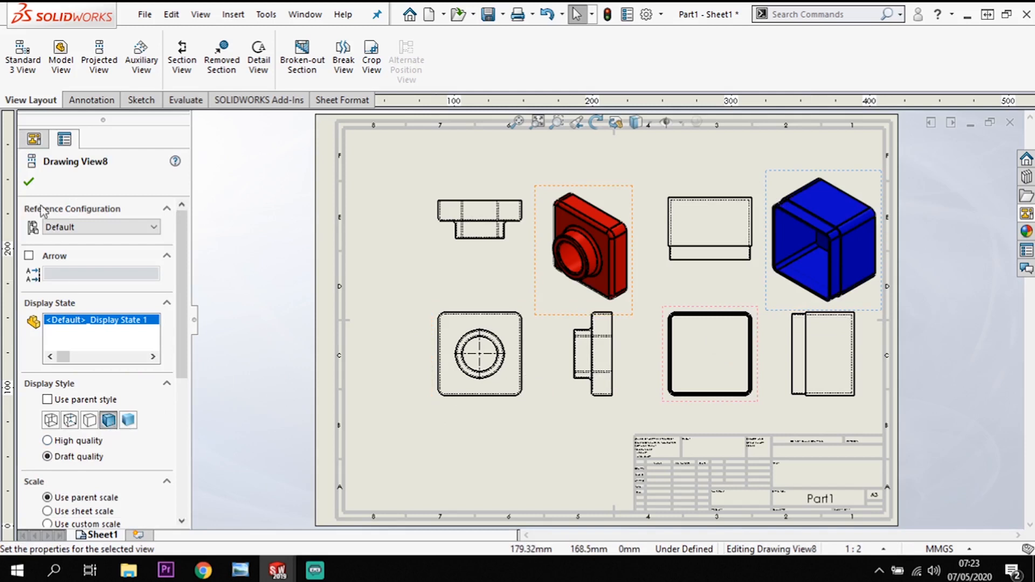
pyautogui.click(29, 181)
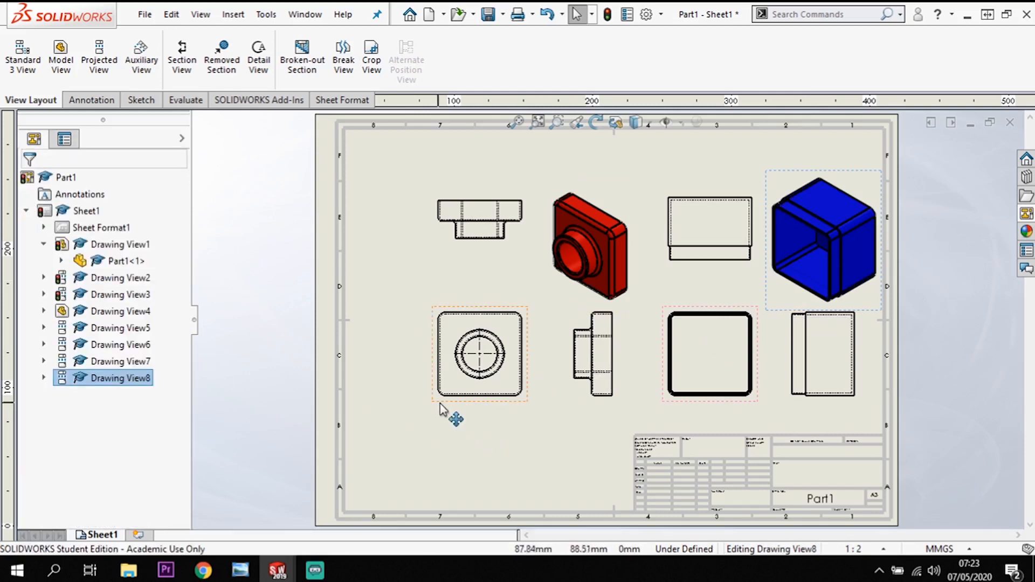
# Shift Part1's front, side and pictorial views and Part2's front view leftward on the sheet to space out the views.
pyautogui.moveTo(439, 416)
pyautogui.mouseDown()
pyautogui.moveTo(402, 421)
pyautogui.moveTo(395, 411)
pyautogui.mouseUp()
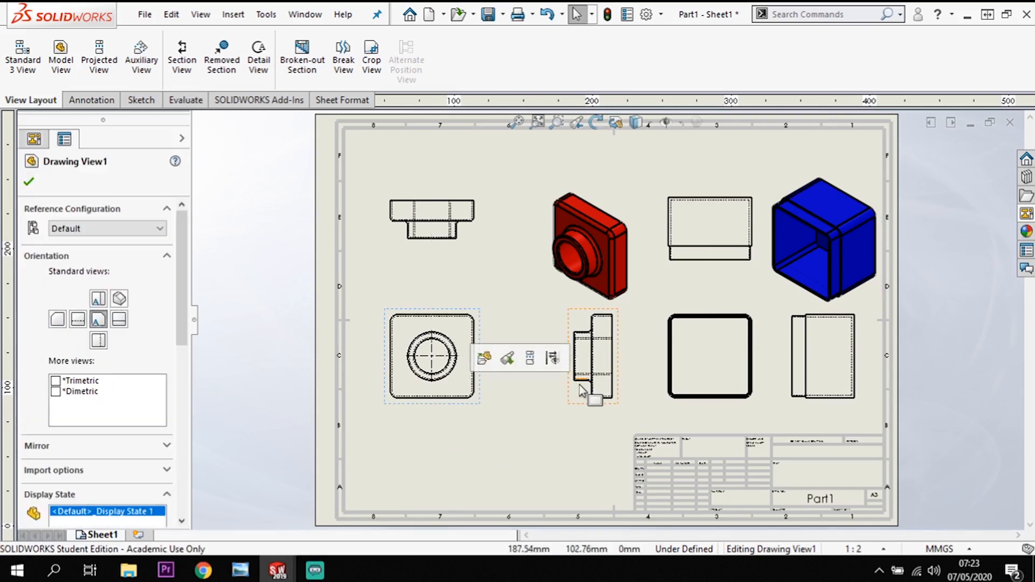
pyautogui.moveTo(580, 403); pyautogui.dragTo(549, 403)
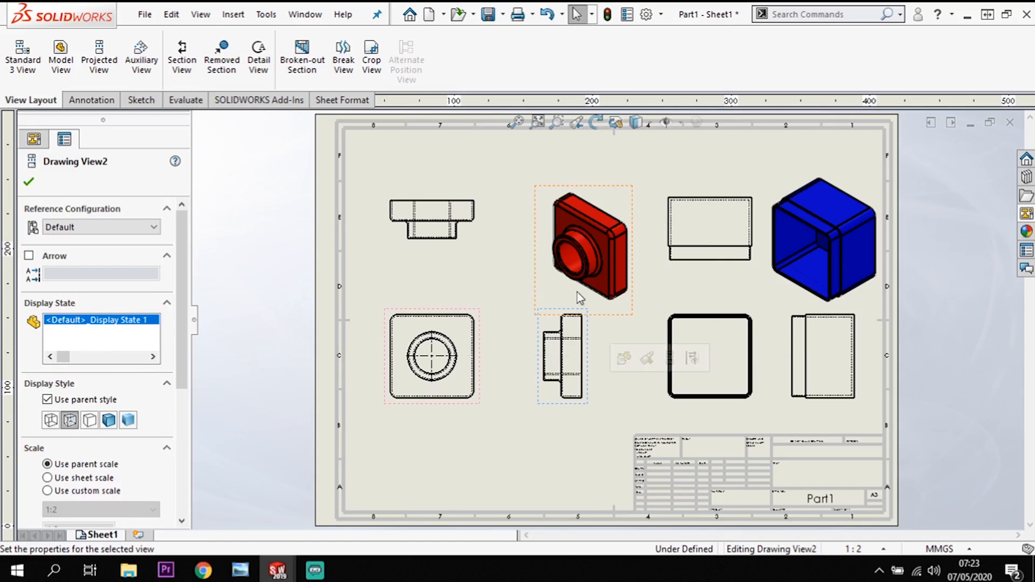
pyautogui.moveTo(620, 307); pyautogui.dragTo(588, 296)
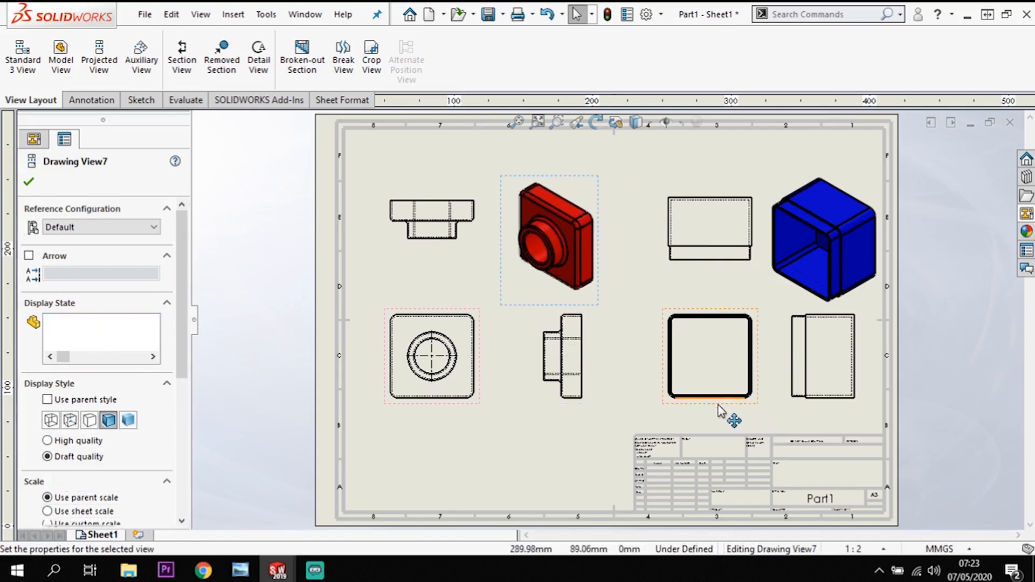
pyautogui.moveTo(721, 421); pyautogui.dragTo(688, 402)
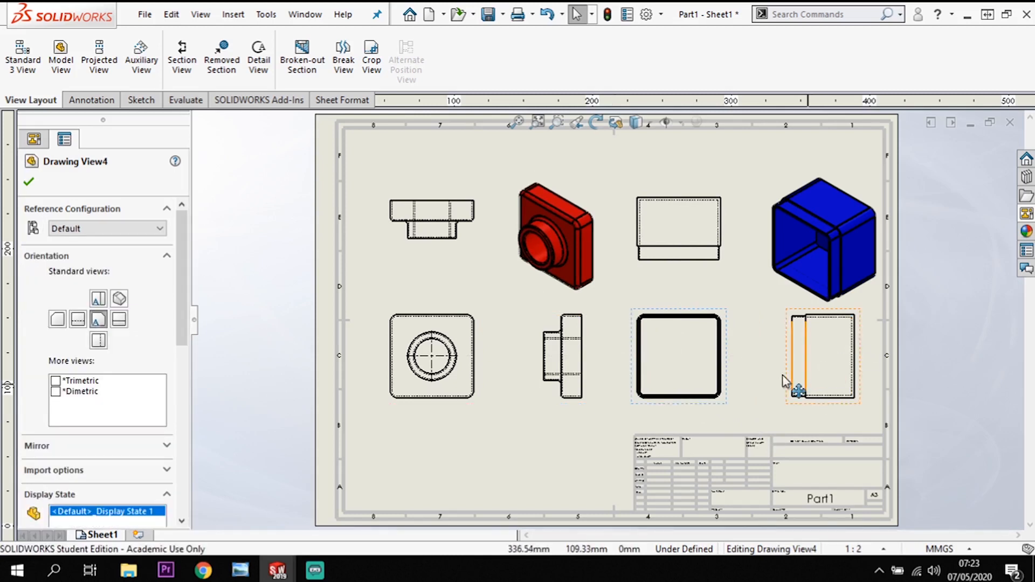
pyautogui.moveTo(730, 415); pyautogui.dragTo(742, 419)
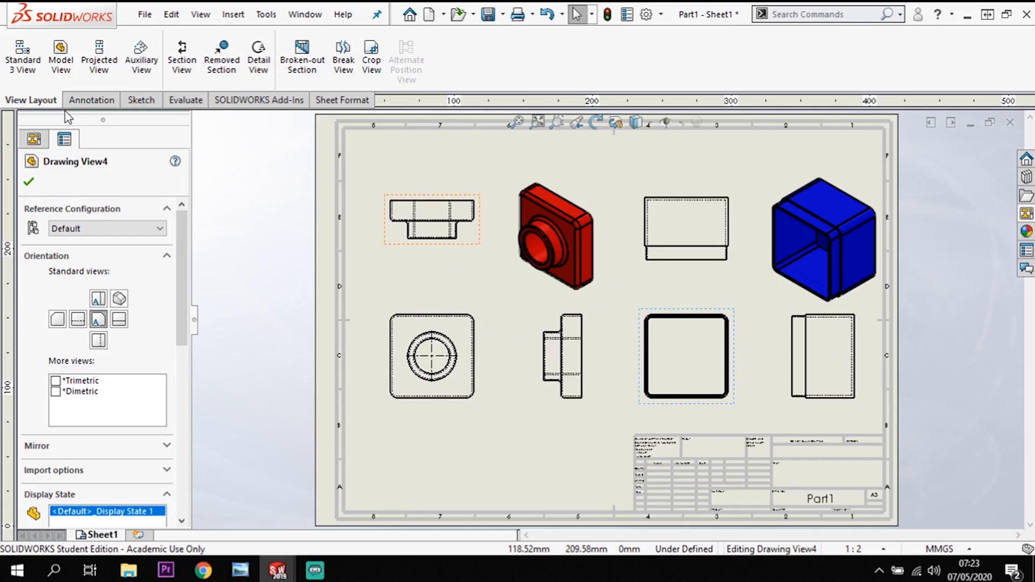
# Dimension the overall width of Part1's front view between its two vertical edges with Smart Dimension, placing the dimension below the view.
pyautogui.click(90, 100)
pyautogui.click(28, 53)
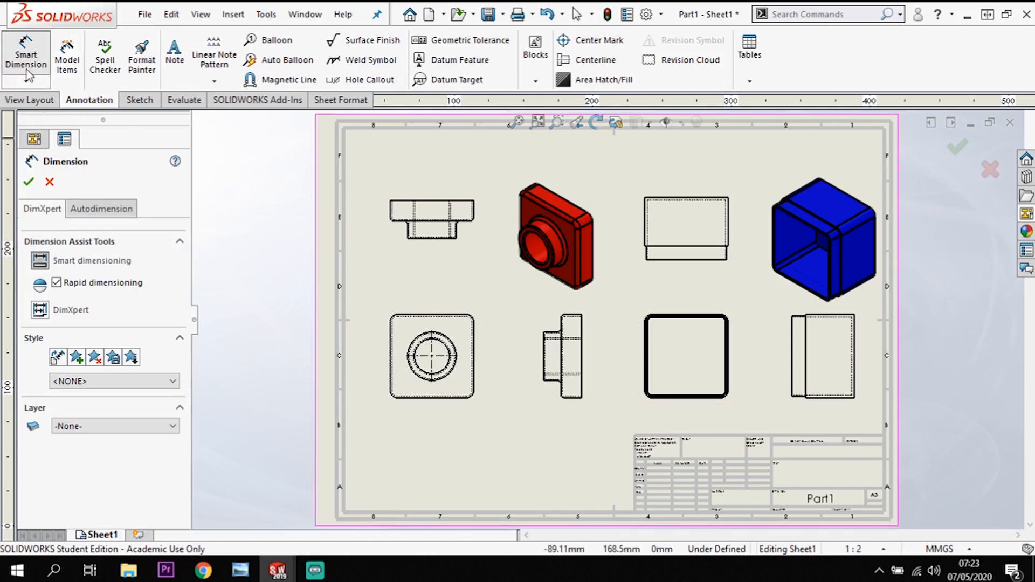
pyautogui.scroll(-2, 396, 384)
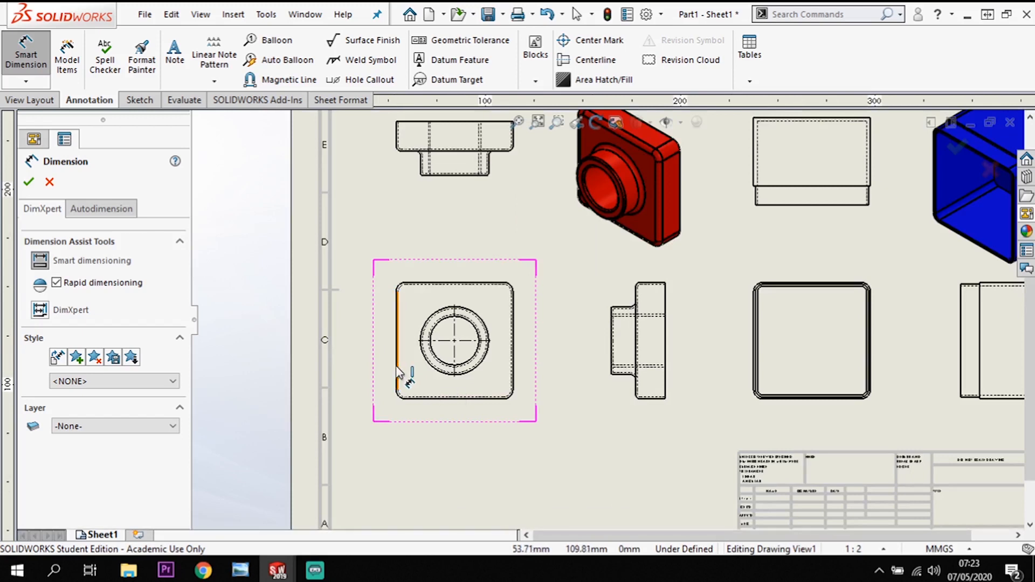
pyautogui.click(397, 372)
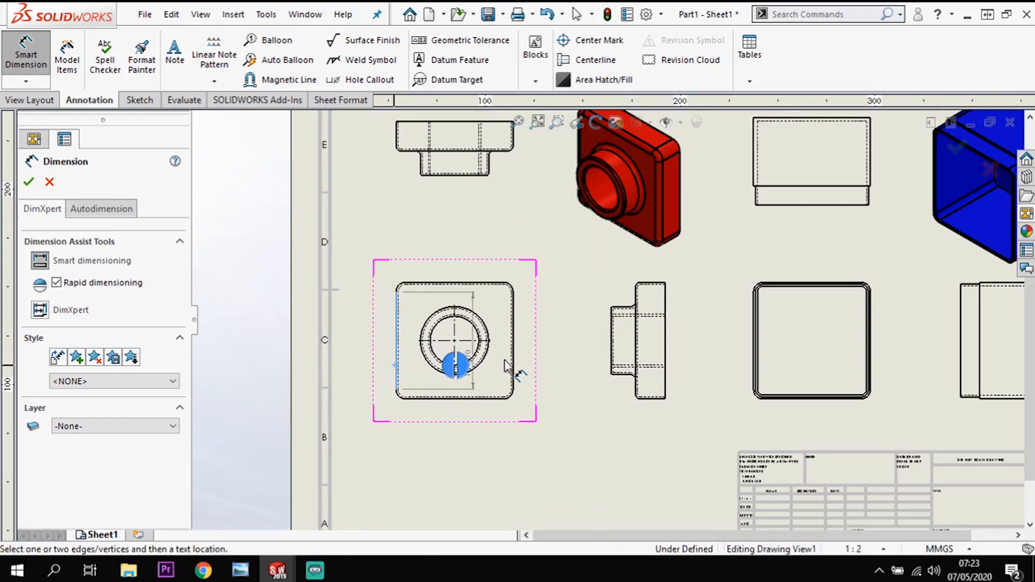
pyautogui.click(513, 369)
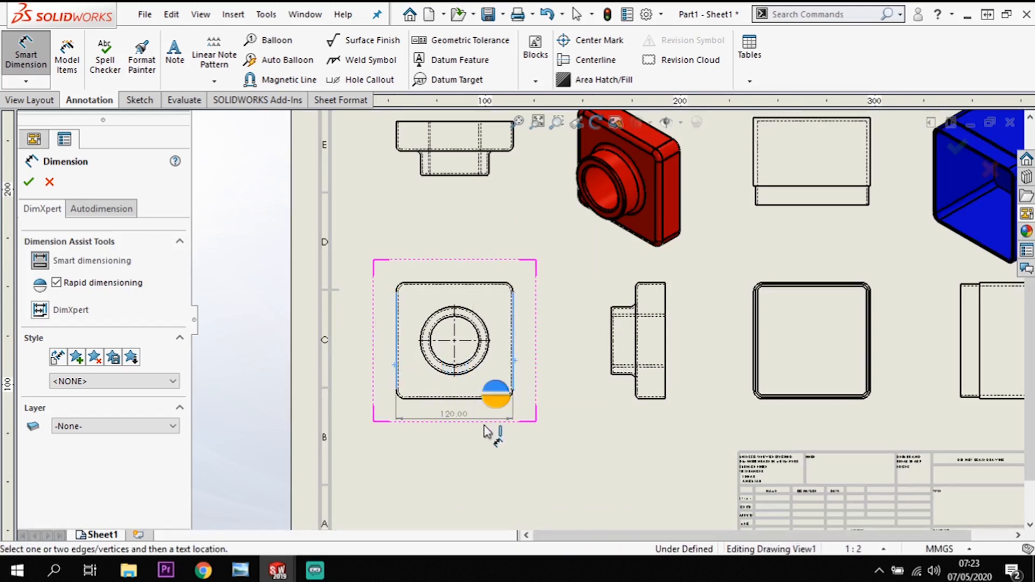
pyautogui.click(462, 470)
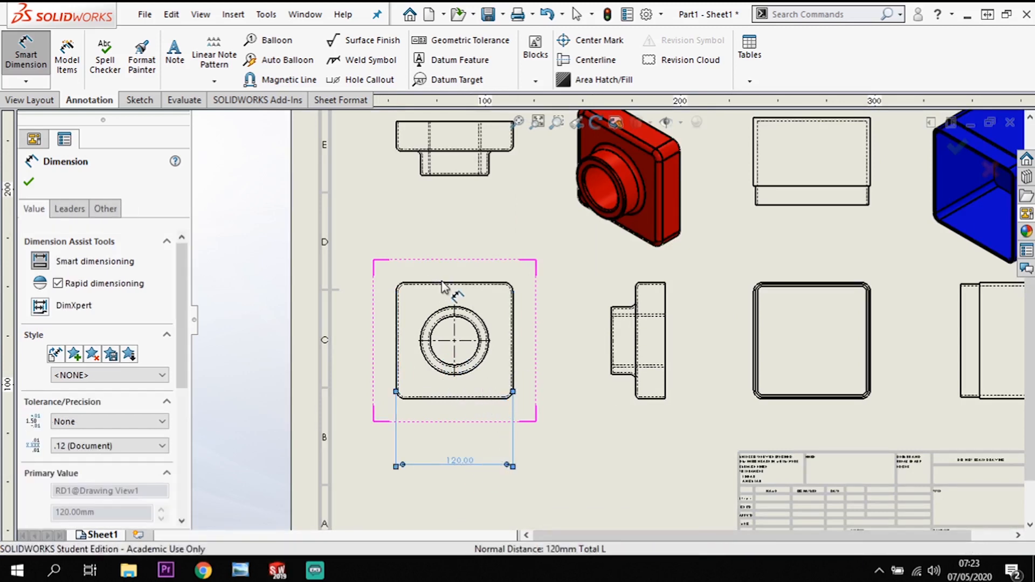
# Dimension the diameter of the boss's outer circle in Part1's front view, placing the text to the left of the part.
pyautogui.scroll(3, 536, 345)
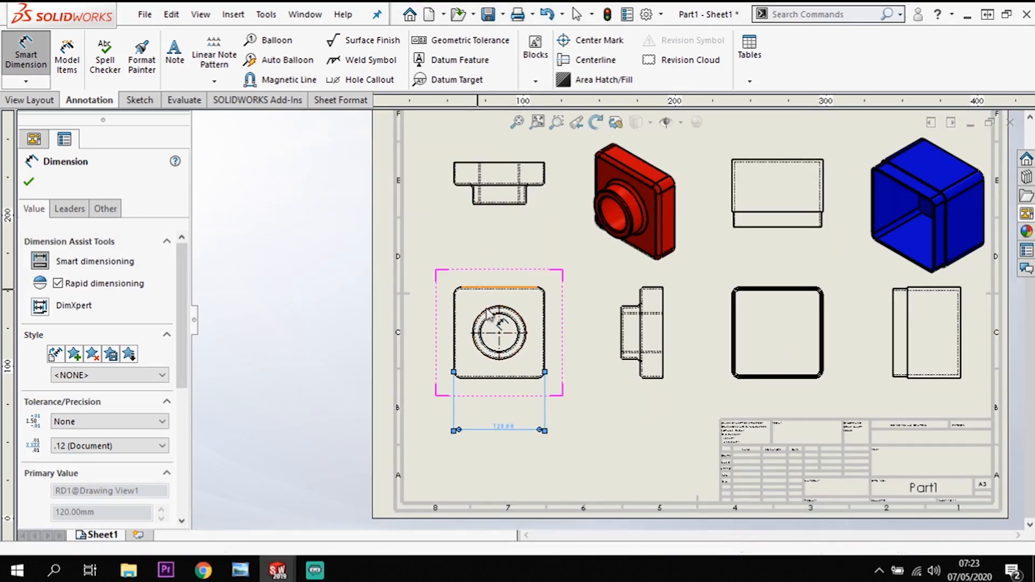
pyautogui.click(478, 357)
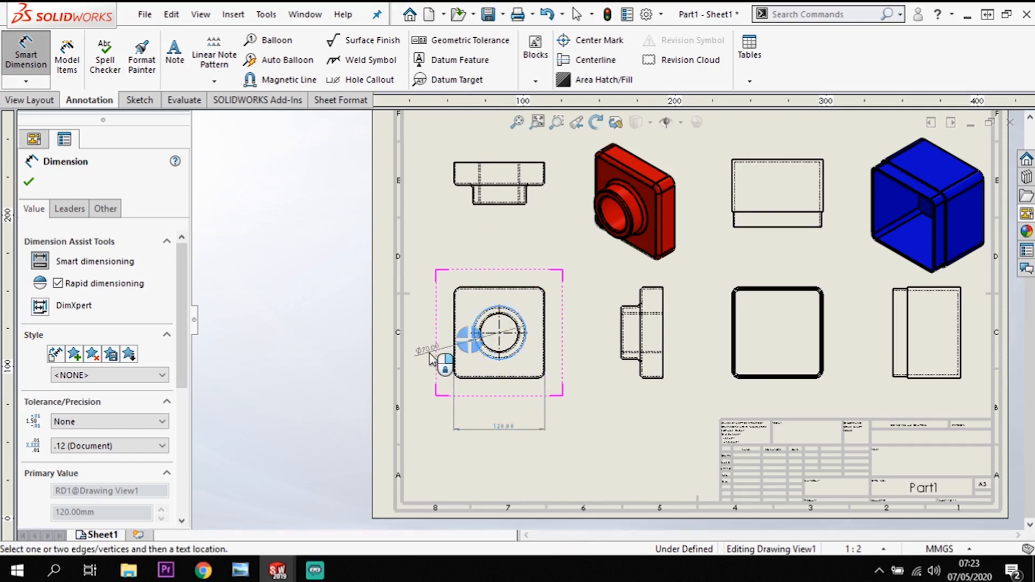
pyautogui.click(435, 355)
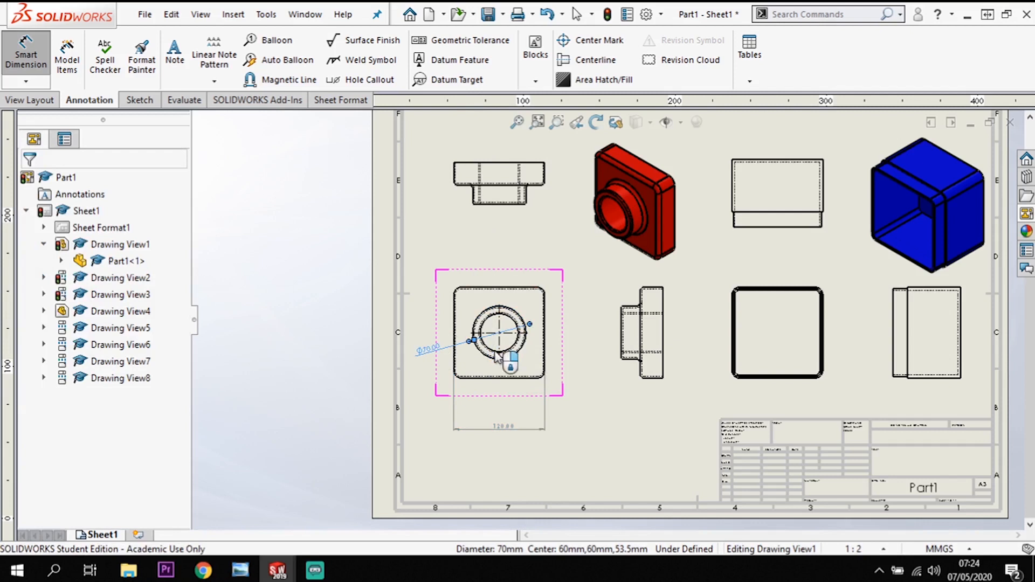
# Dimension the bore diameter between its hidden lines in Part1's side view, placing the dimension left of the boss.
pyautogui.scroll(-3, 604, 372)
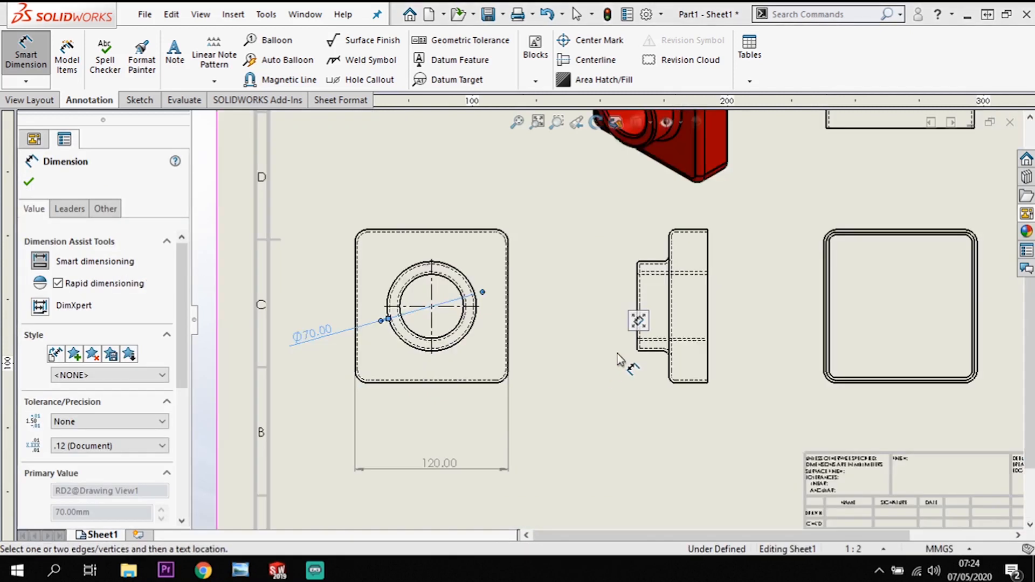
pyautogui.click(656, 275)
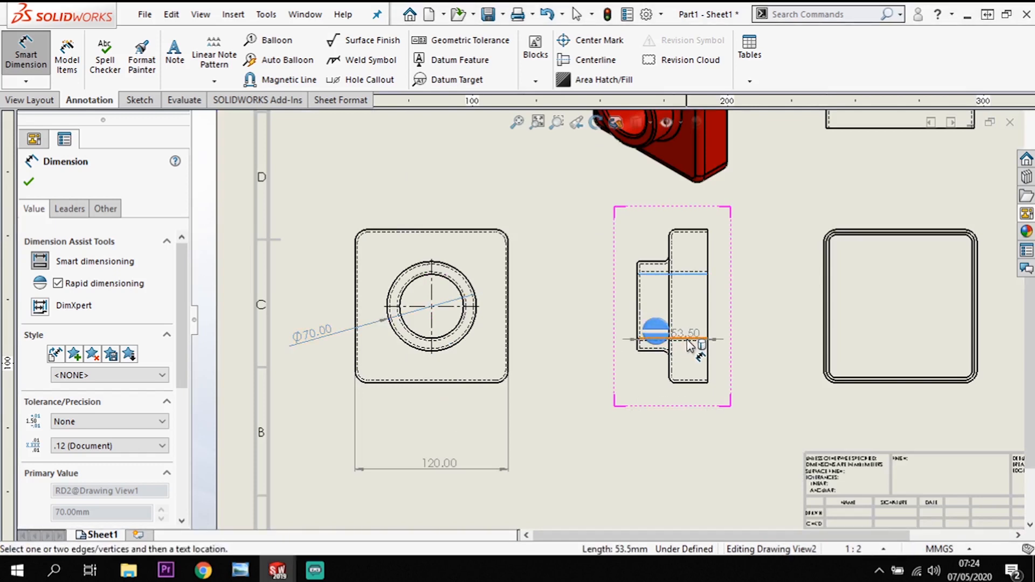
pyautogui.click(681, 339)
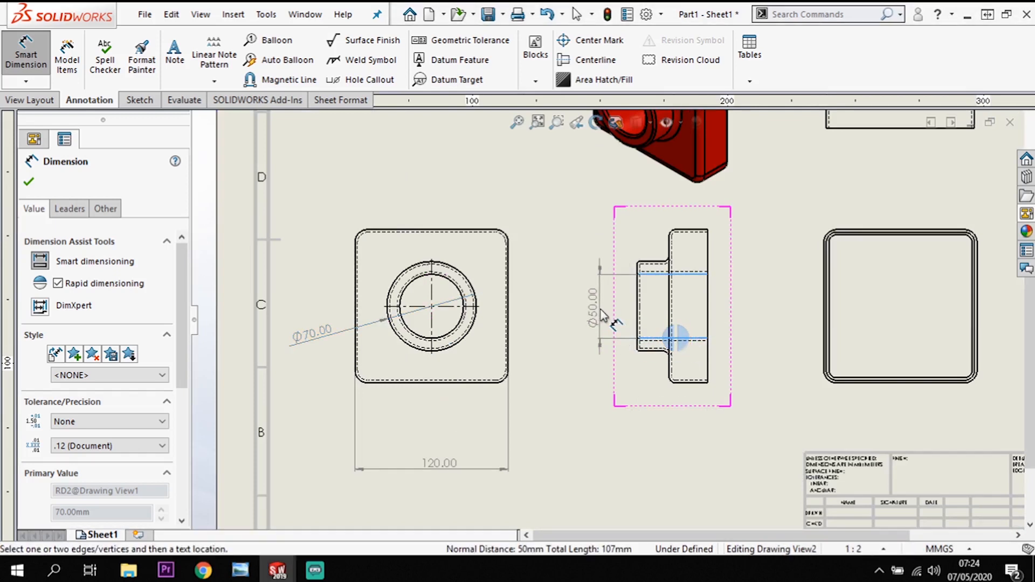
pyautogui.click(604, 317)
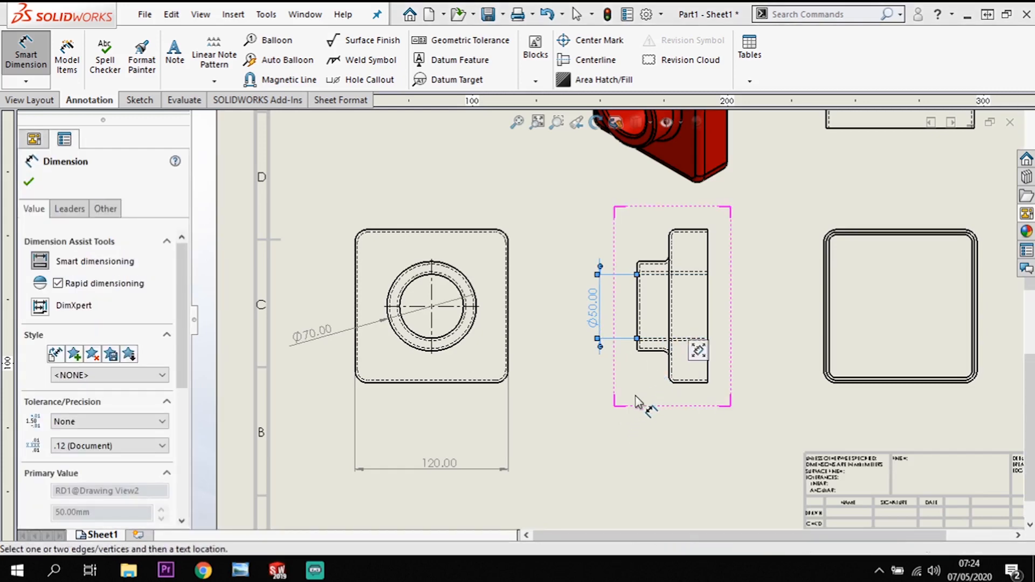
# Dimension the overall height of Part1's side view between its outer horizontal edges, placing the dimension outside the bore diameter.
pyautogui.scroll(3, 631, 392)
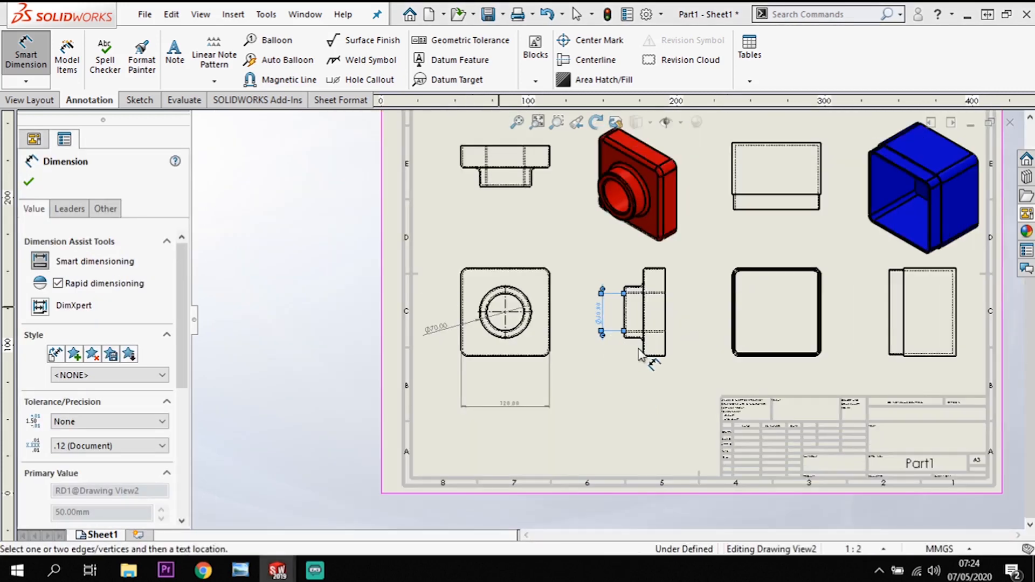
pyautogui.click(659, 273)
pyautogui.scroll(-4, 657, 361)
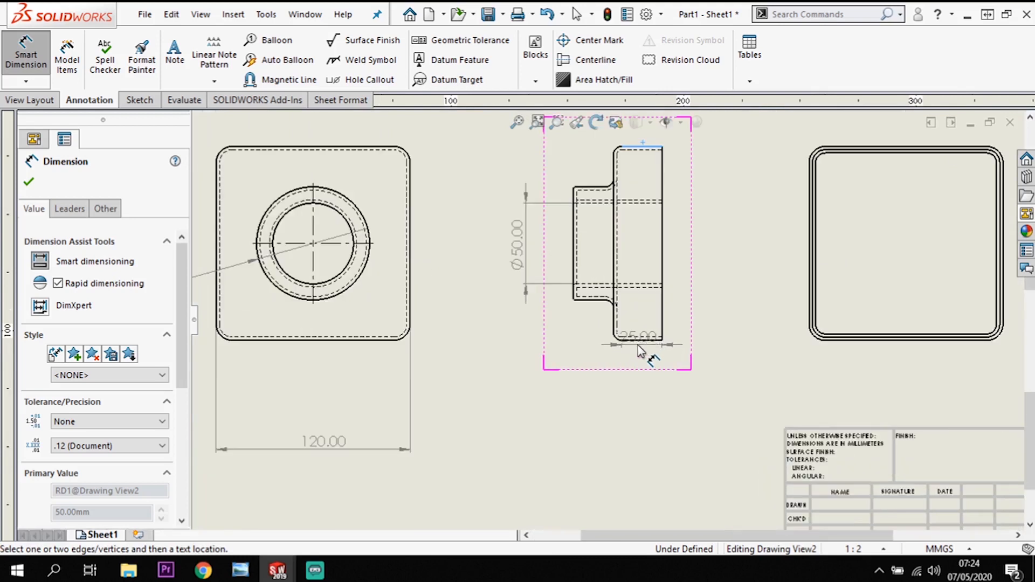
pyautogui.click(603, 331)
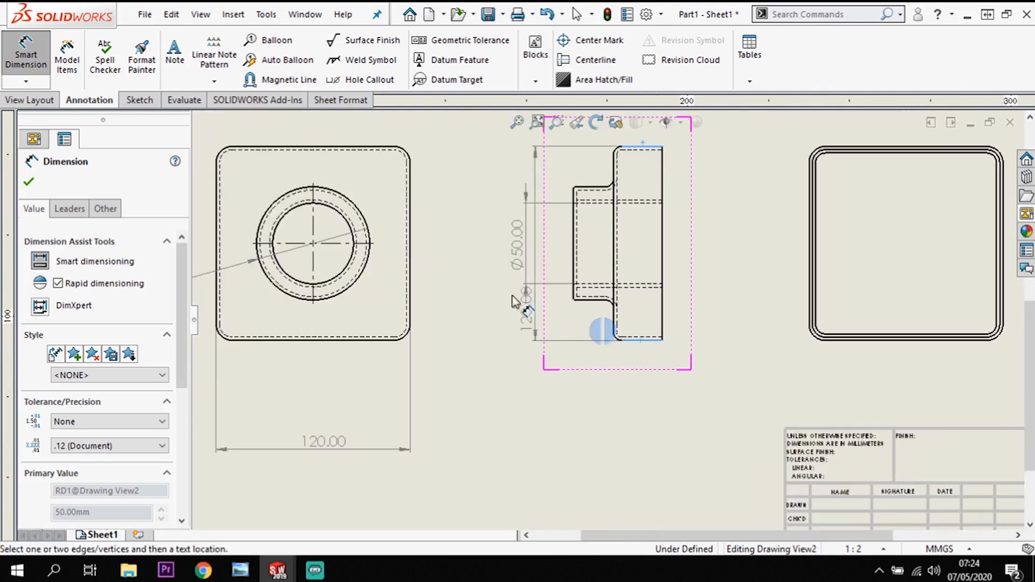
pyautogui.click(487, 295)
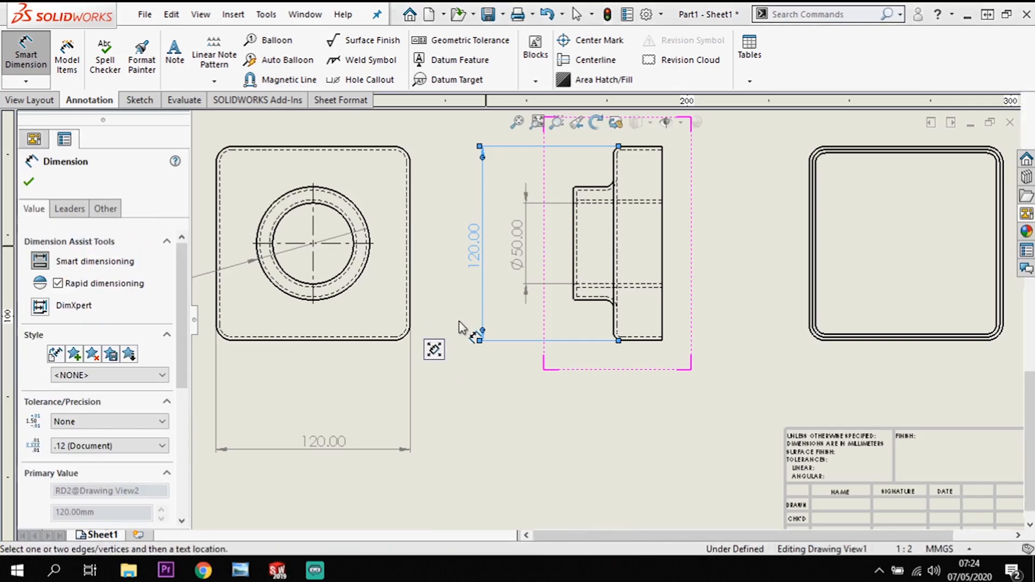
# Dimension the horizontal distance from the left edge to the bore centre in Part1's front view, placing it above the overall width.
pyautogui.scroll(2, 457, 323)
pyautogui.scroll(-3, 410, 351)
pyautogui.click(412, 372)
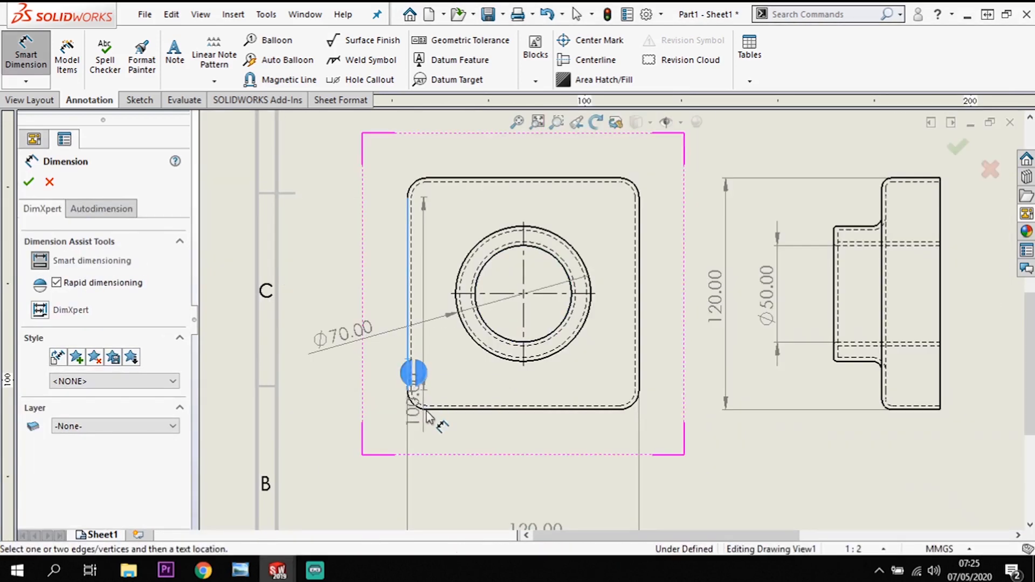
pyautogui.click(553, 340)
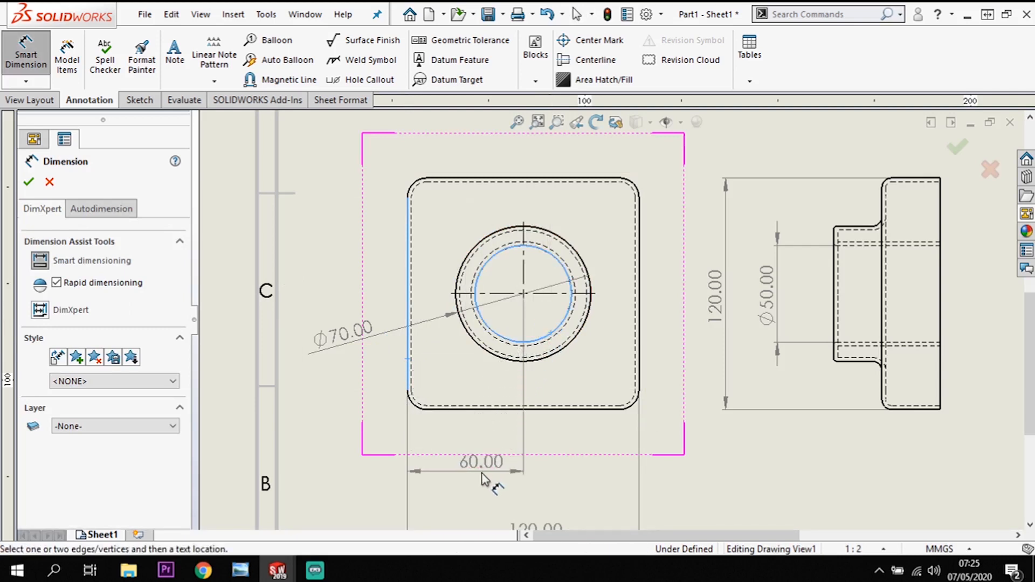
pyautogui.click(470, 488)
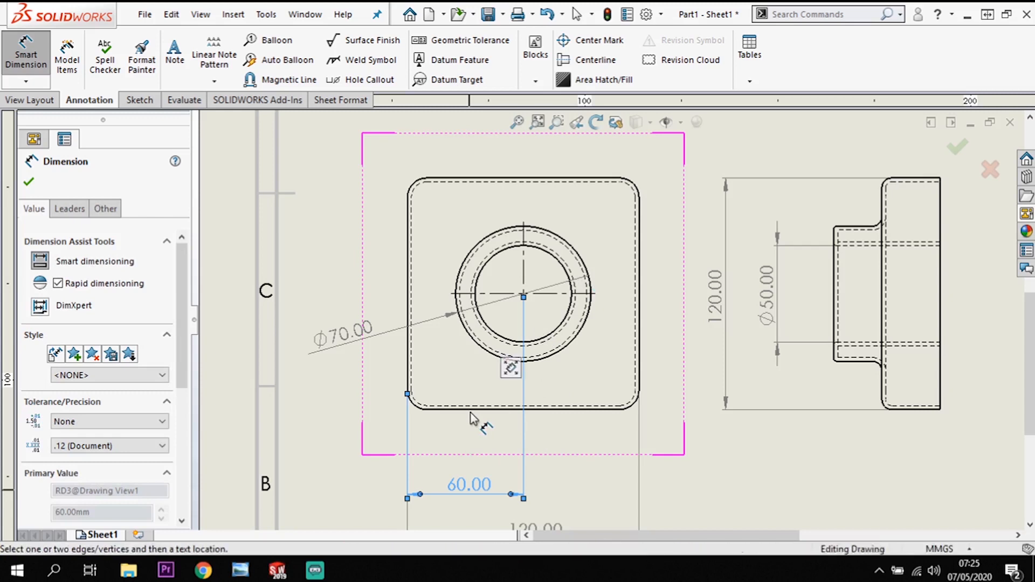
# Dimension the vertical distance from the top edge to the bore centre in Part1's front view, placing it left of the part.
pyautogui.scroll(1, 473, 414)
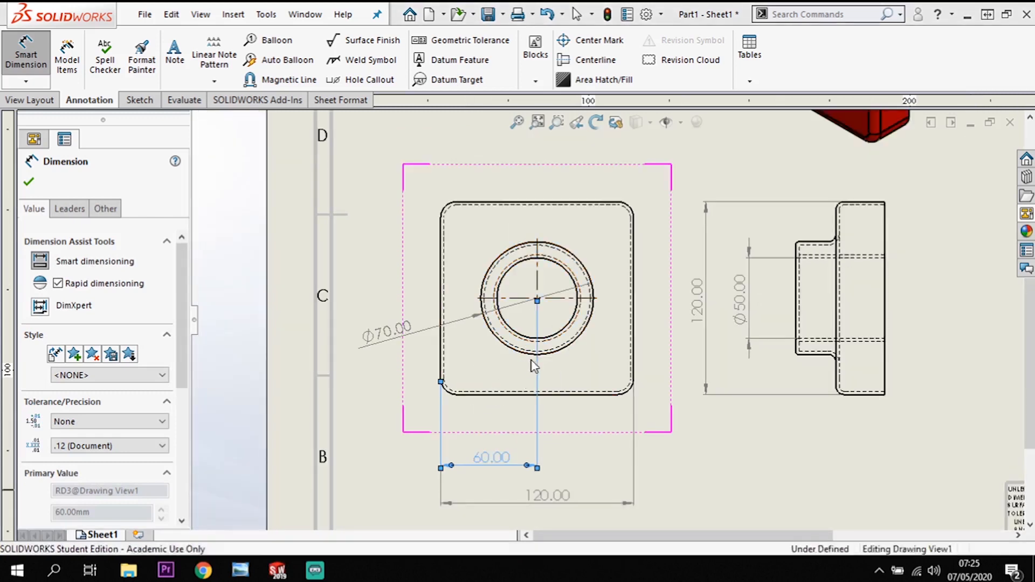
pyautogui.moveTo(510, 368)
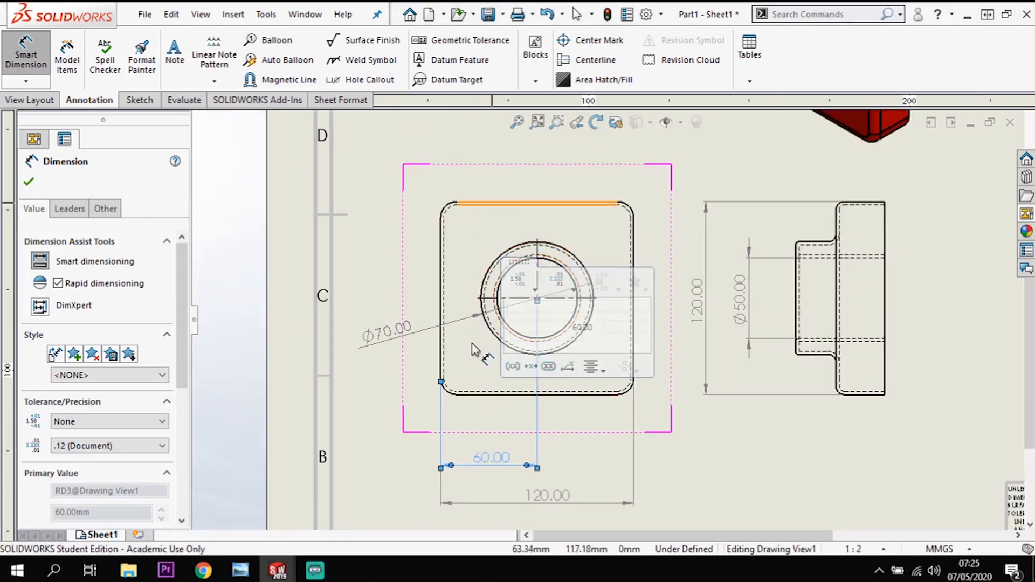
pyautogui.click(512, 202)
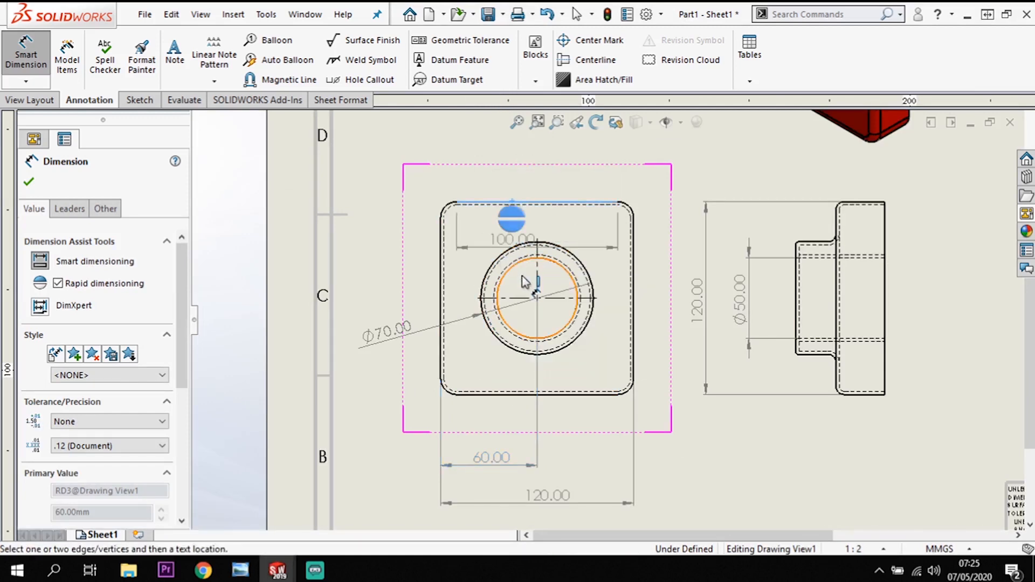
pyautogui.click(563, 331)
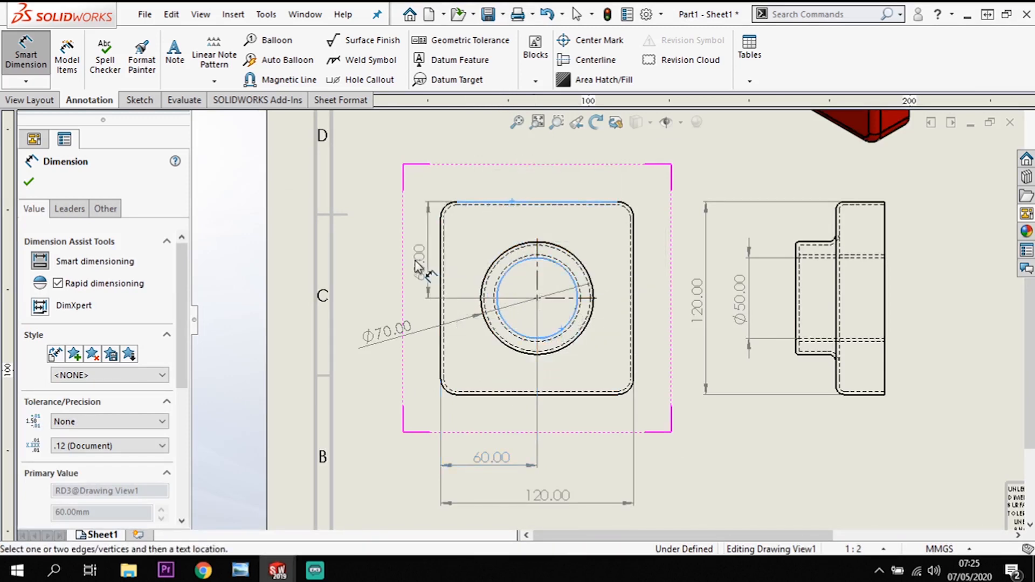
pyautogui.click(384, 263)
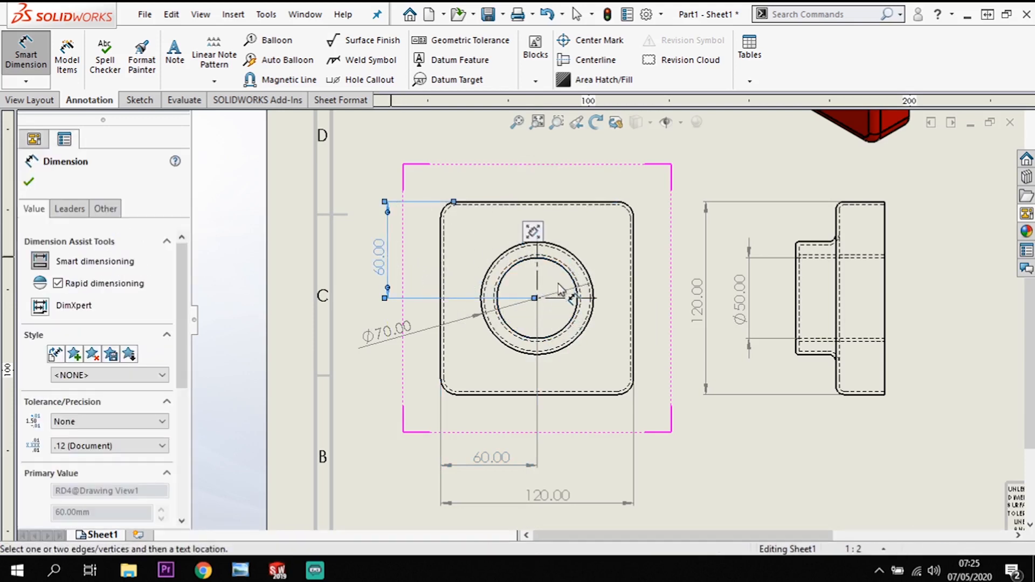
# Dimension the overall depth of Part1's top view between its outer horizontal edges, placing the dimension left of the view.
pyautogui.scroll(2, 560, 299)
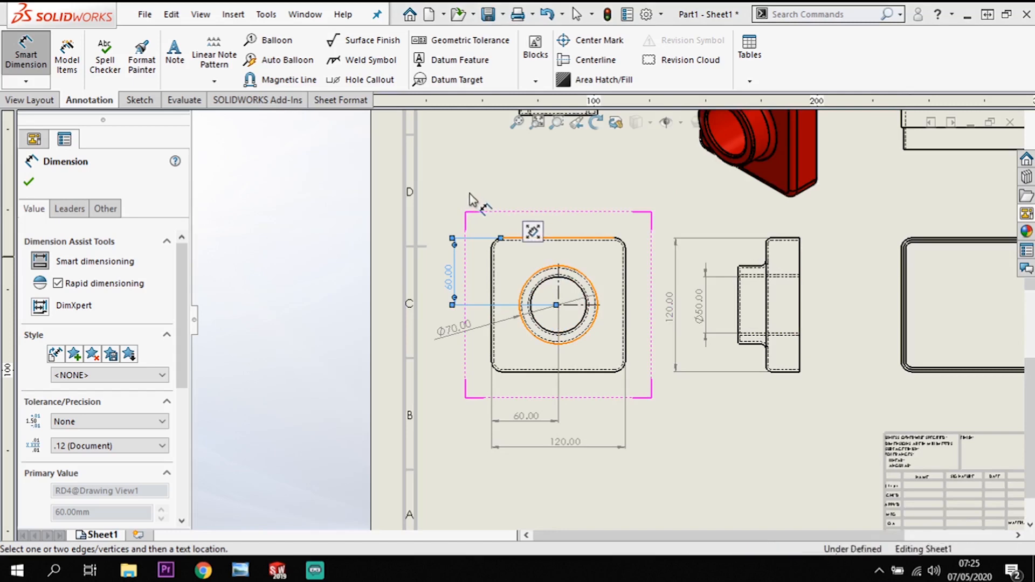
pyautogui.scroll(2, 608, 318)
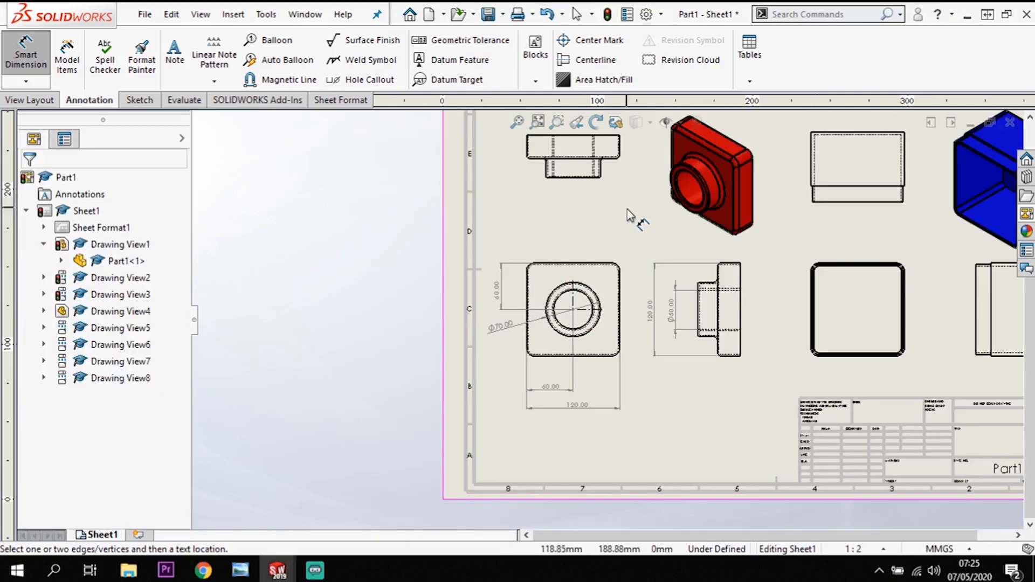
pyautogui.scroll(-4, 590, 179)
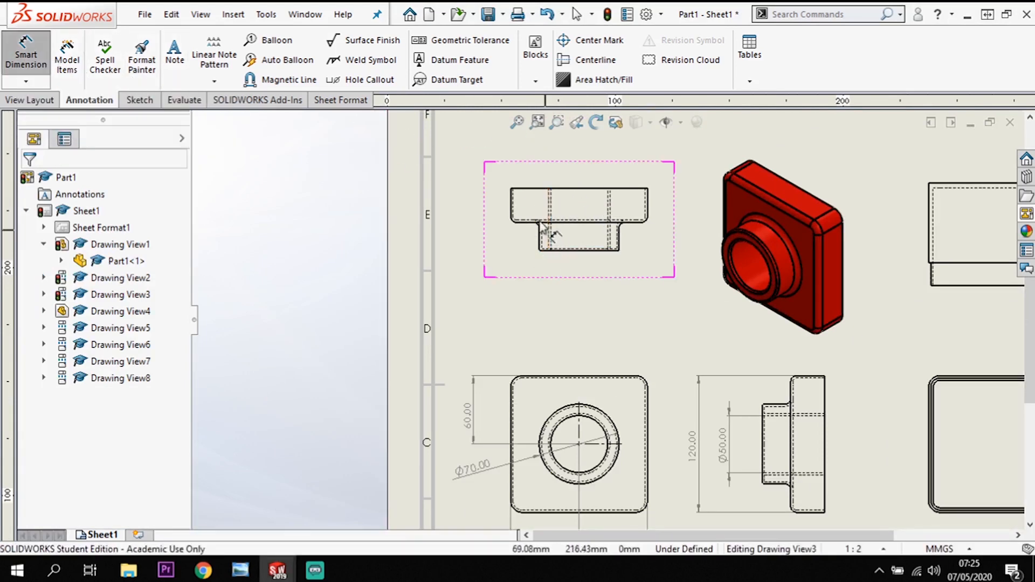
pyautogui.click(537, 190)
pyautogui.click(537, 248)
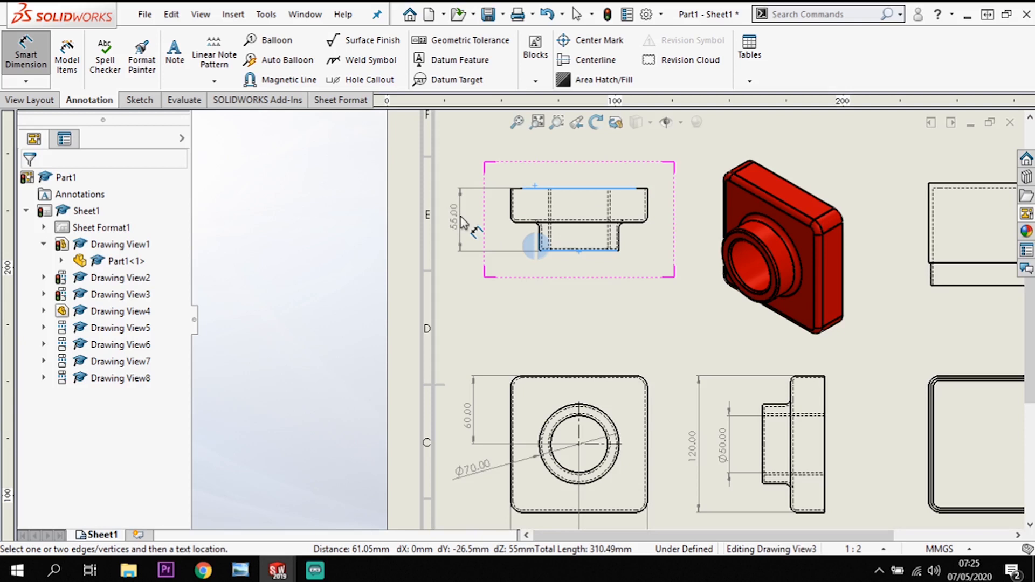
pyautogui.click(468, 228)
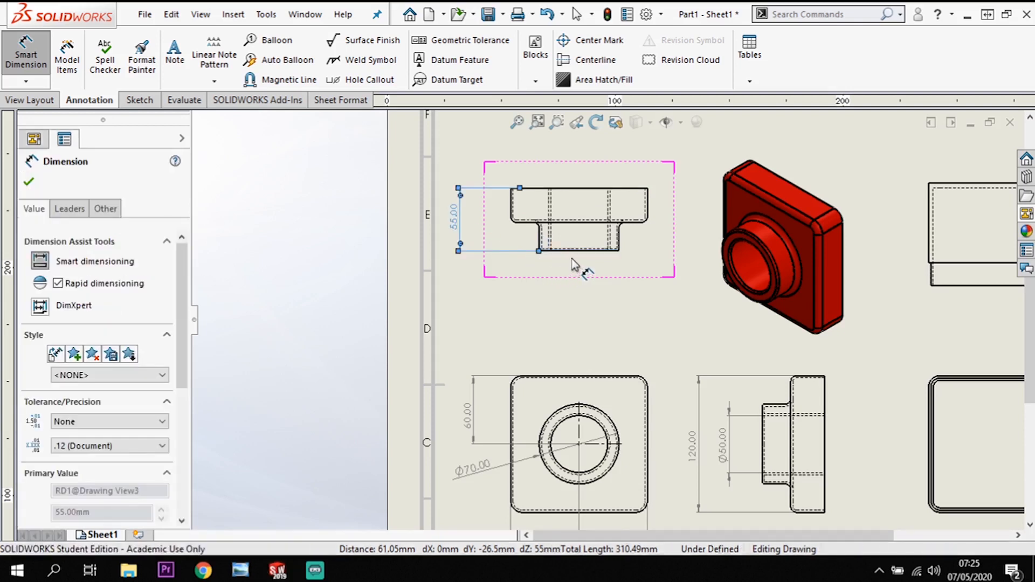
pyautogui.click(538, 189)
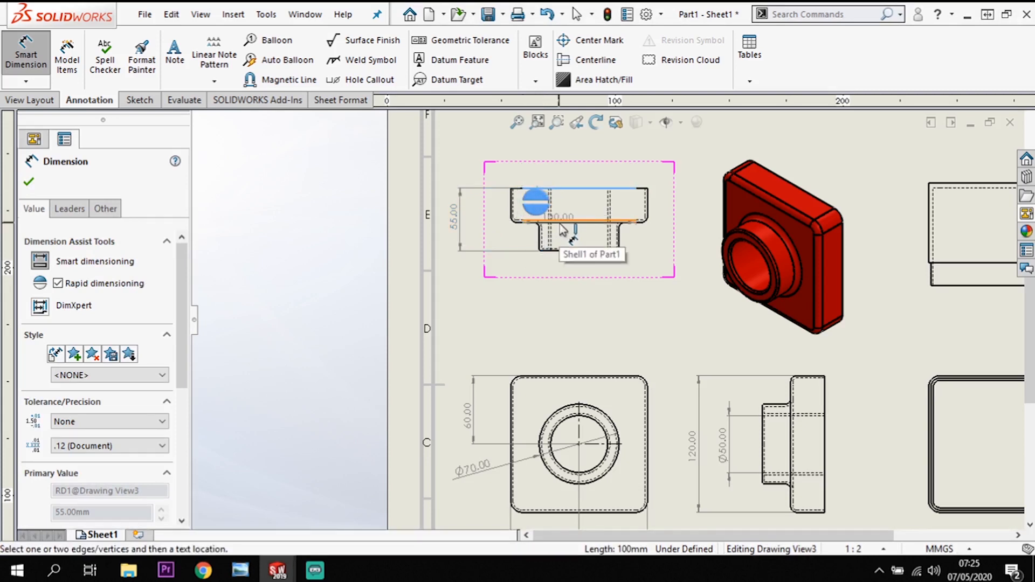
pyautogui.click(545, 221)
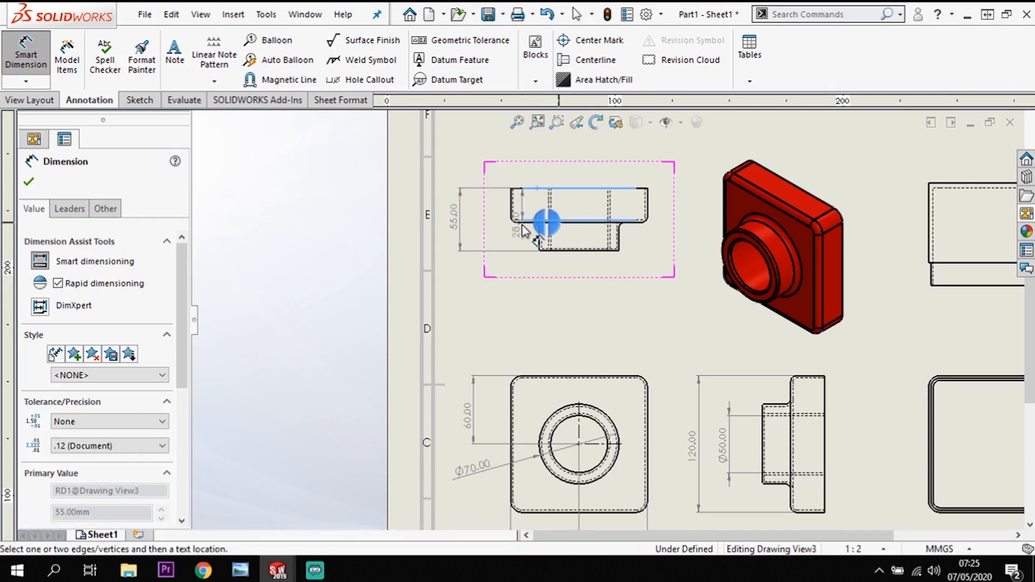
pyautogui.click(552, 222)
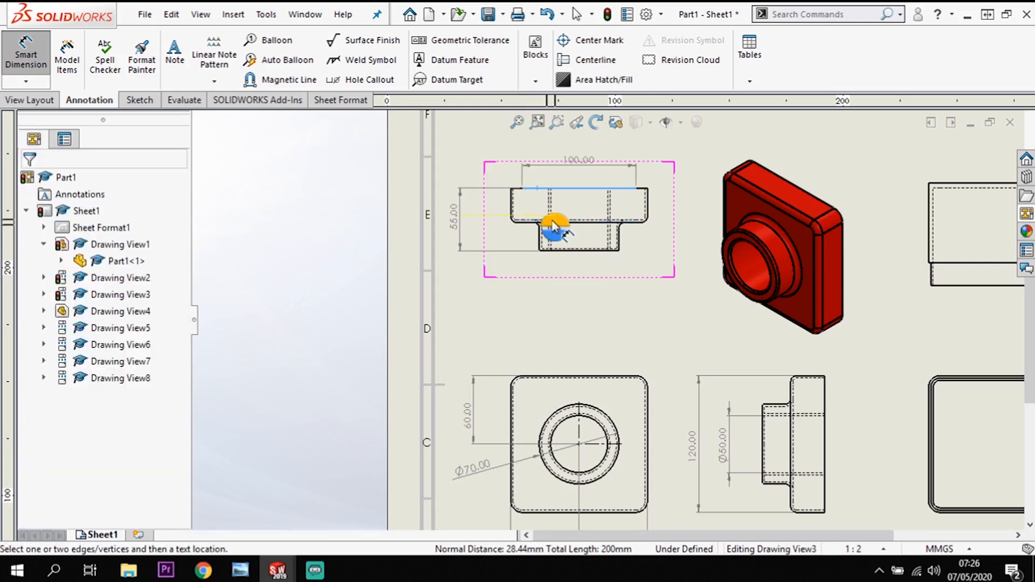
# Dimension the square base's thickness between its outer edges in Part1's top view, placing it between the part and the overall depth.
pyautogui.scroll(-3, 552, 222)
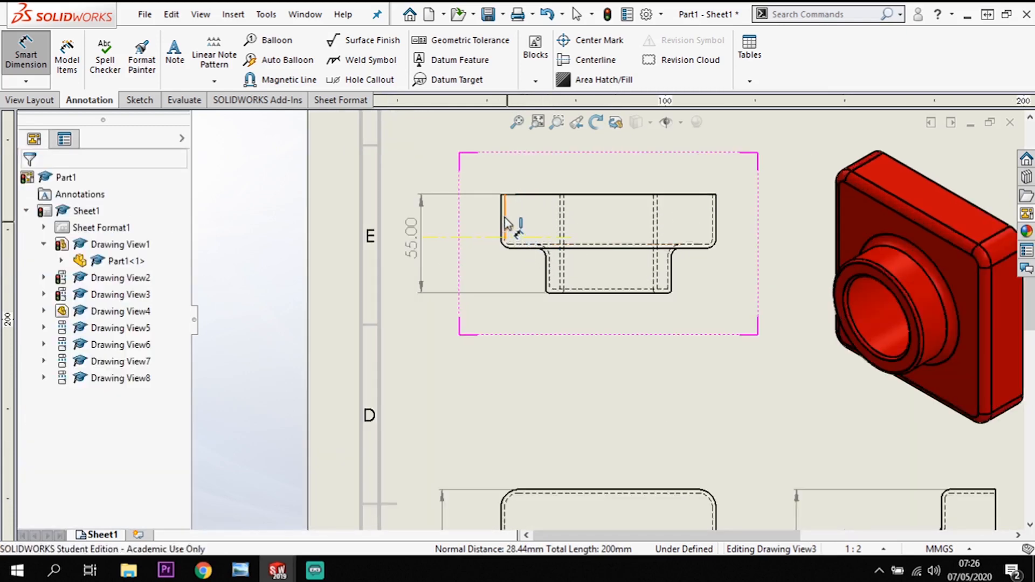
pyautogui.click(589, 195)
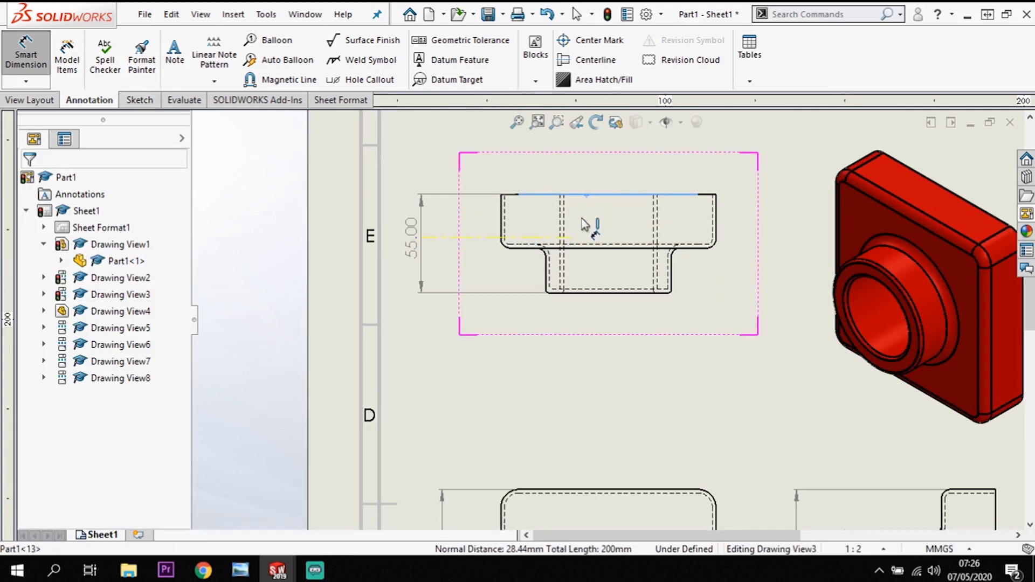
pyautogui.click(581, 249)
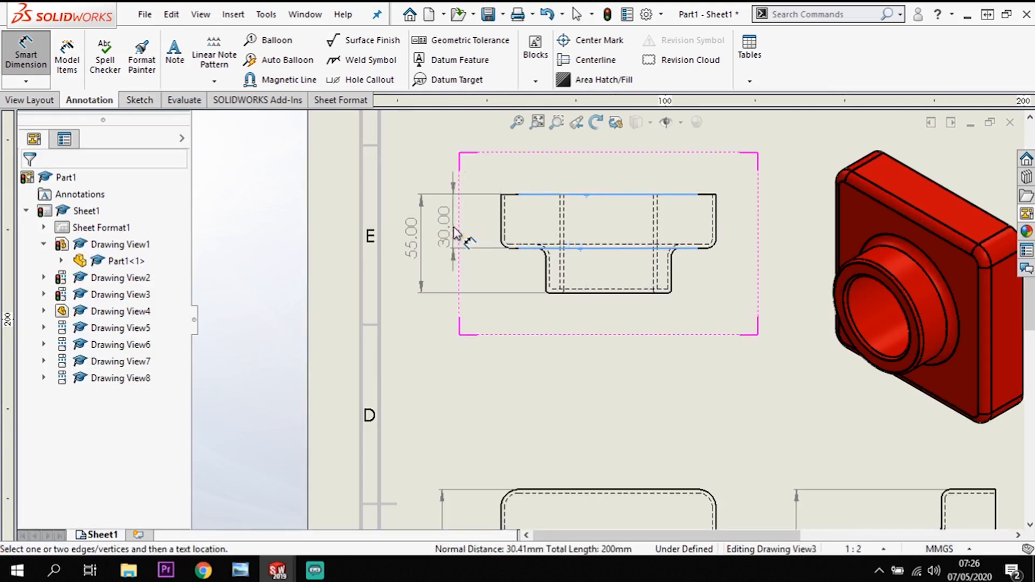
pyautogui.click(456, 235)
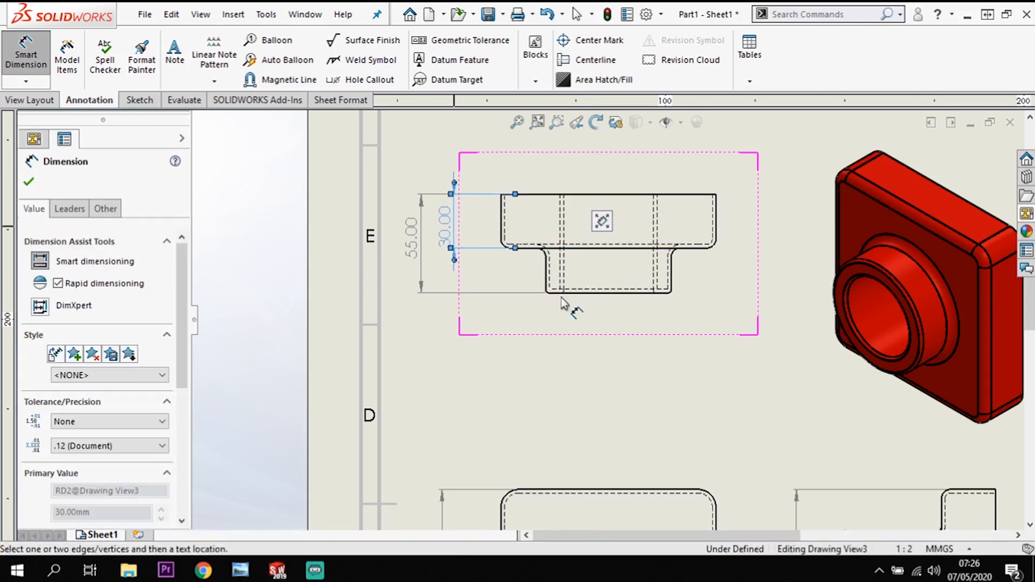
# Dimension the shell wall thickness between the right outer edge and its hidden line in Part1's top view, placing it above the corner.
pyautogui.scroll(1, 604, 310)
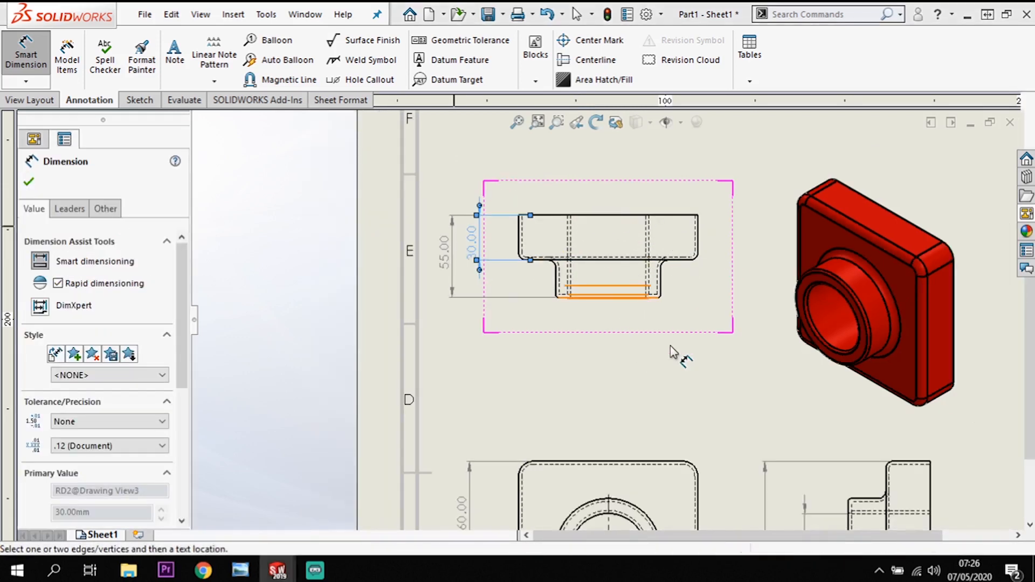
pyautogui.scroll(3, 678, 370)
pyautogui.scroll(-3, 677, 374)
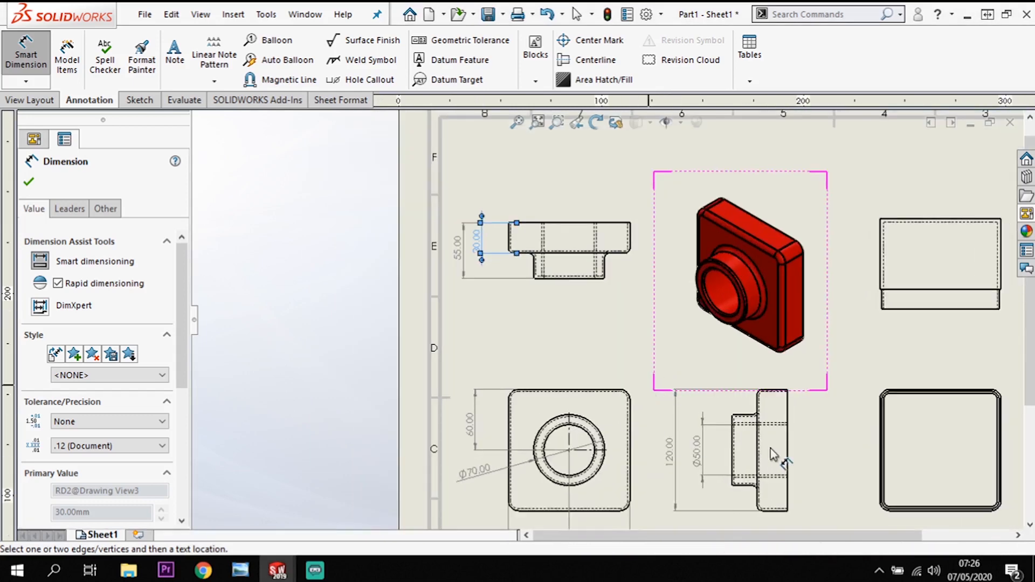
pyautogui.scroll(-1, 656, 426)
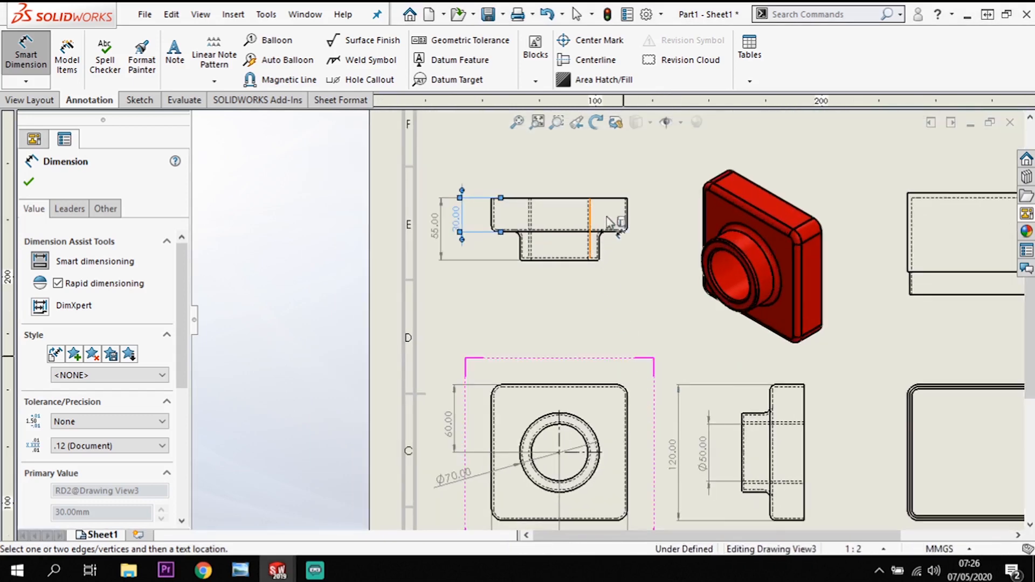
pyautogui.scroll(-2, 628, 221)
pyautogui.scroll(-1, 586, 325)
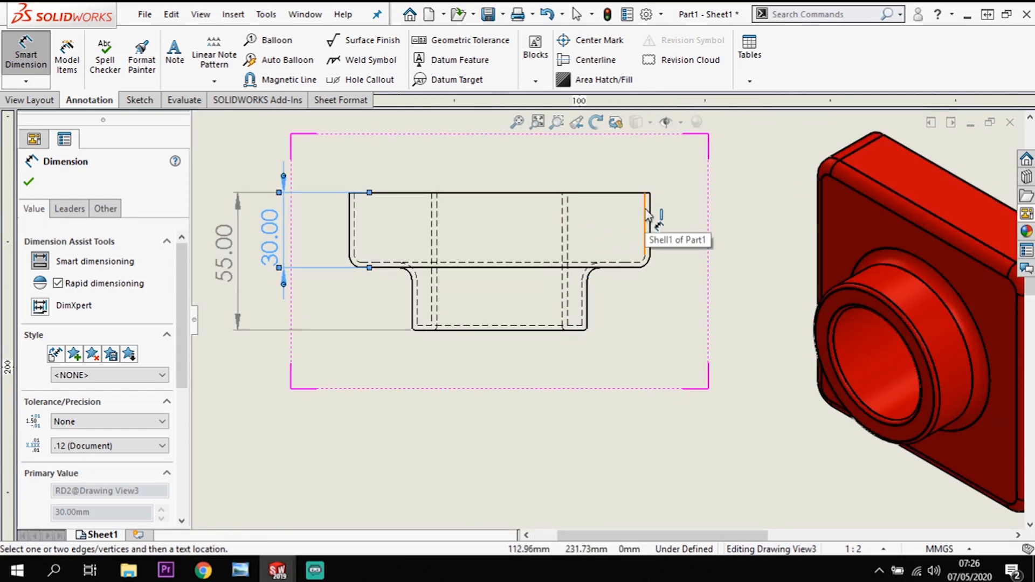
pyautogui.click(647, 216)
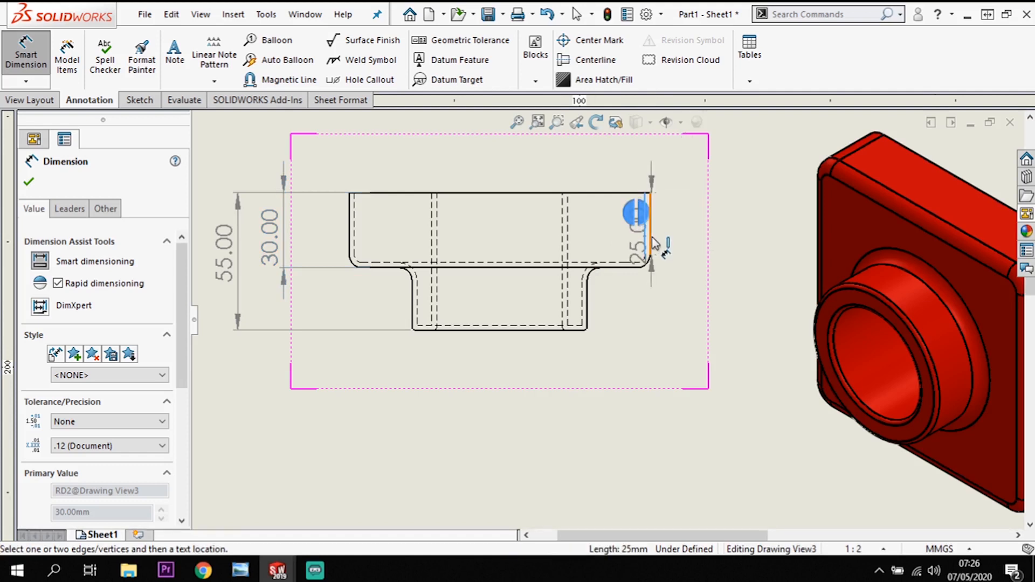
pyautogui.click(653, 236)
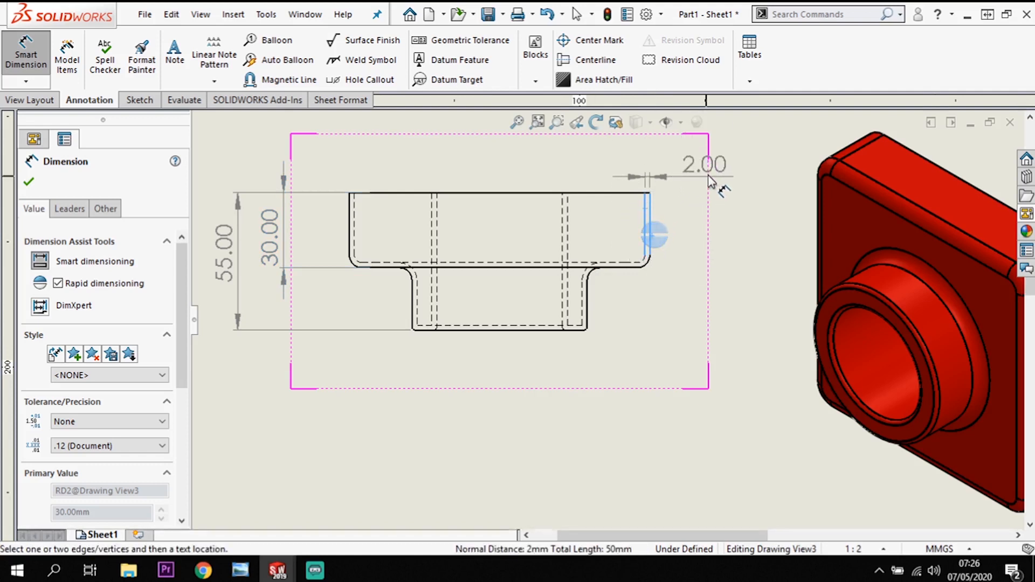
pyautogui.click(721, 176)
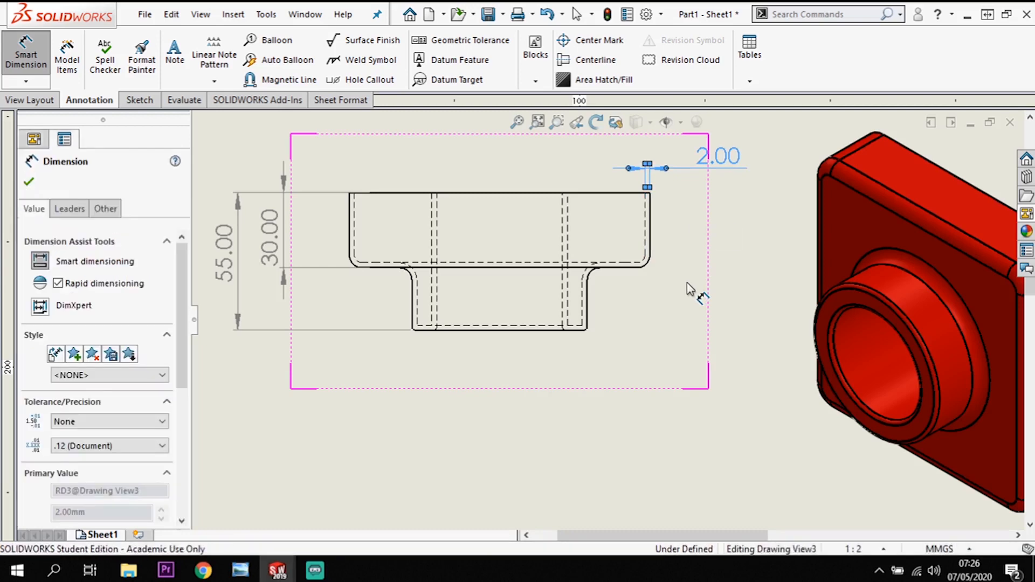
pyautogui.press('Escape')
pyautogui.scroll(8, 675, 326)
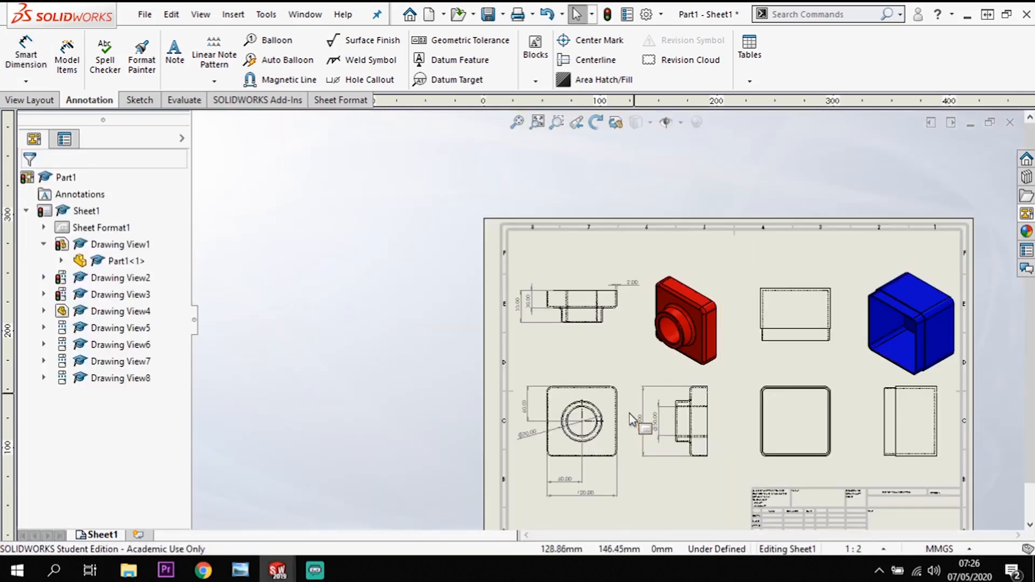
pyautogui.scroll(-1, 630, 423)
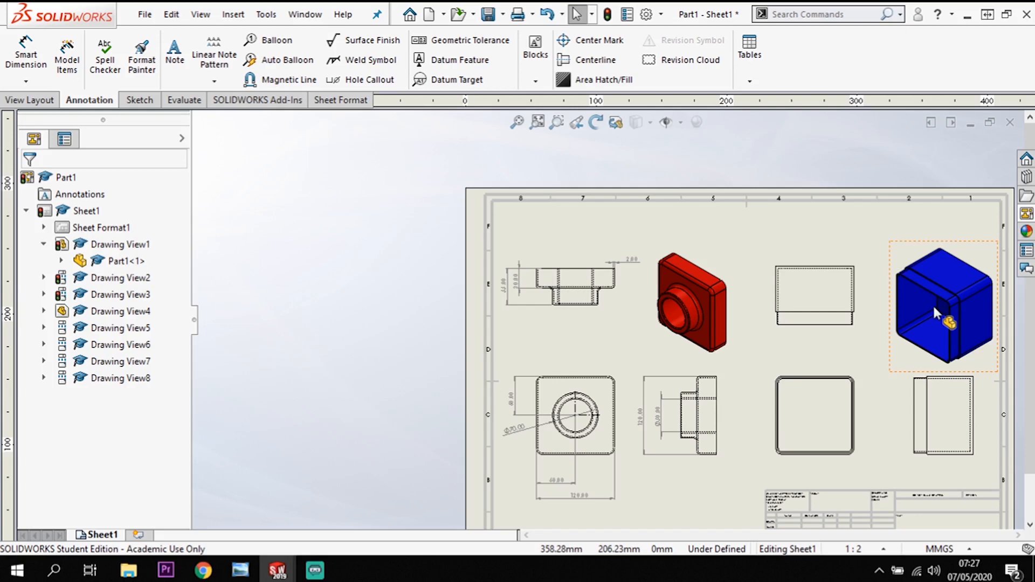
pyautogui.scroll(3, 988, 450)
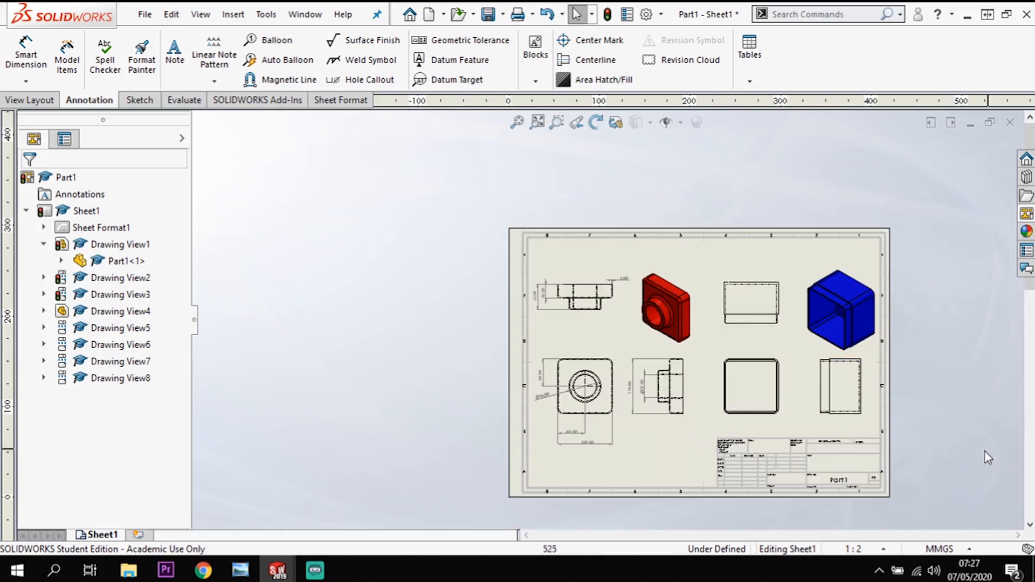
pyautogui.scroll(-2, 630, 450)
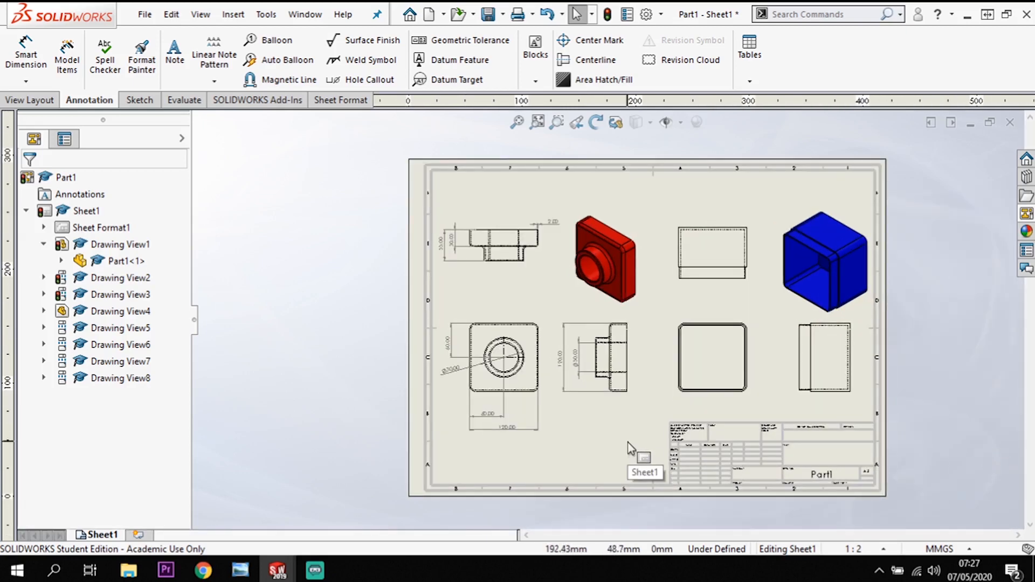